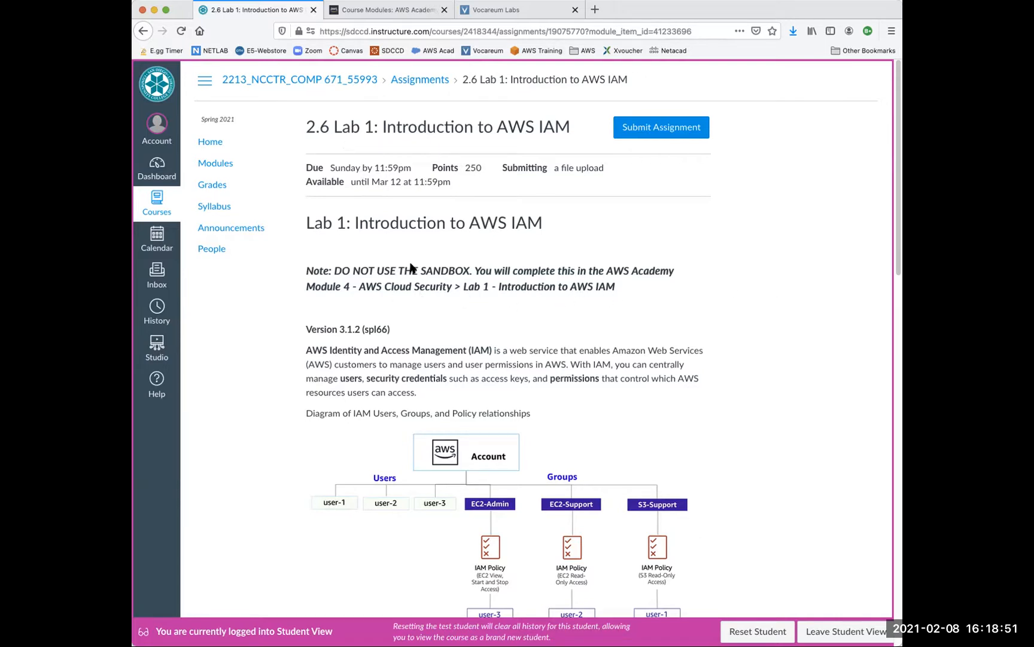
Review the 2.6 Lab 1 assignment page, covering the IAM diagram, topics, procedure and deliverables, and check Module 4 in the AWS Academy course.
left_click(361, 7)
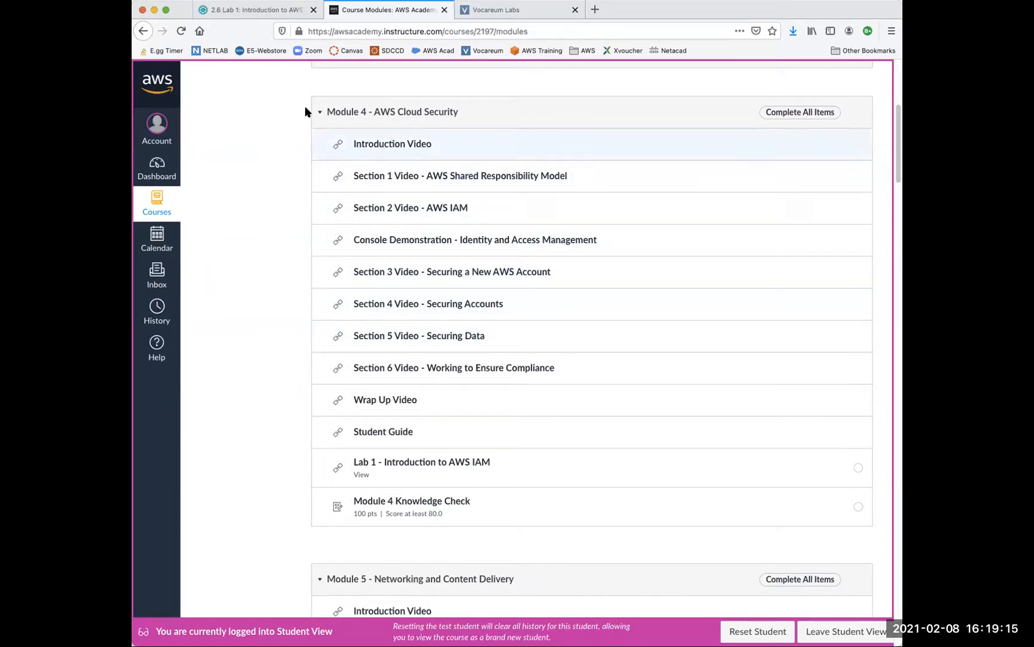
left_click(250, 12)
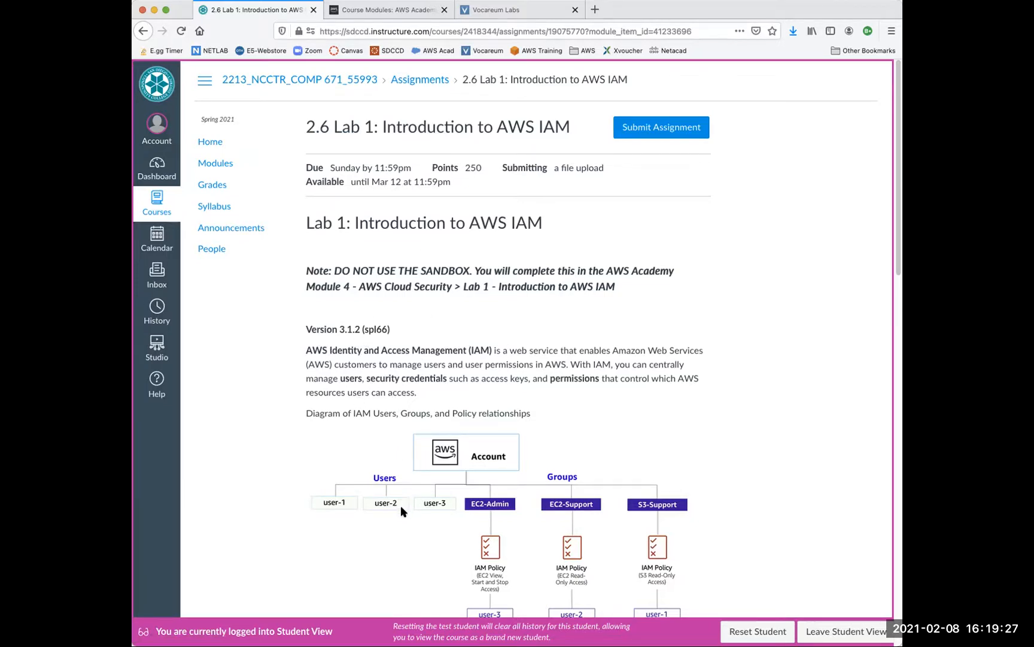
scroll(401, 508, "down", 2)
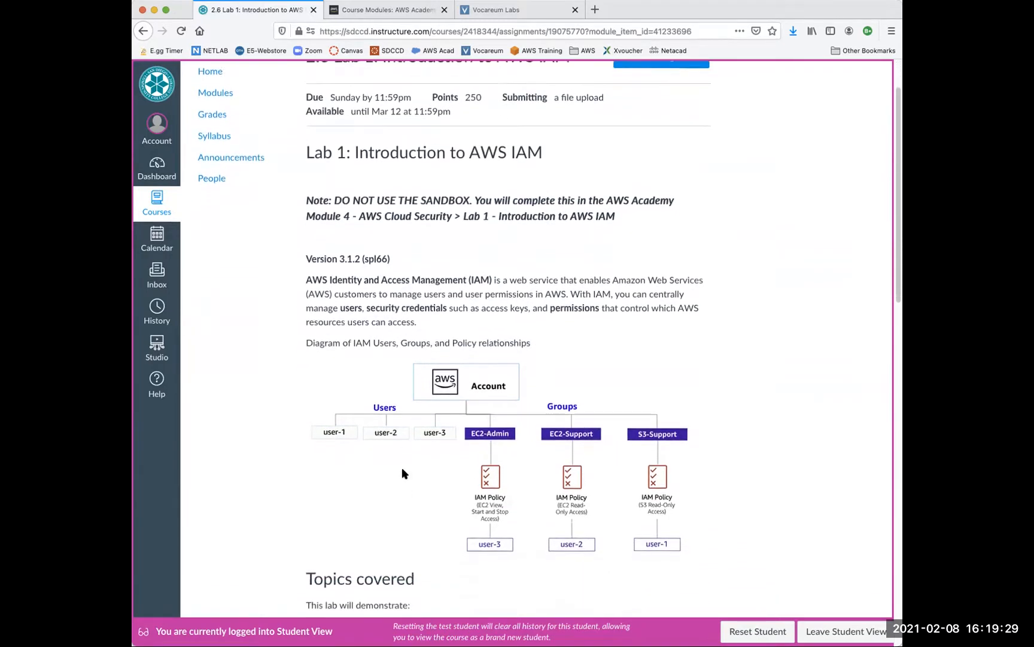
scroll(422, 463, "down", 3)
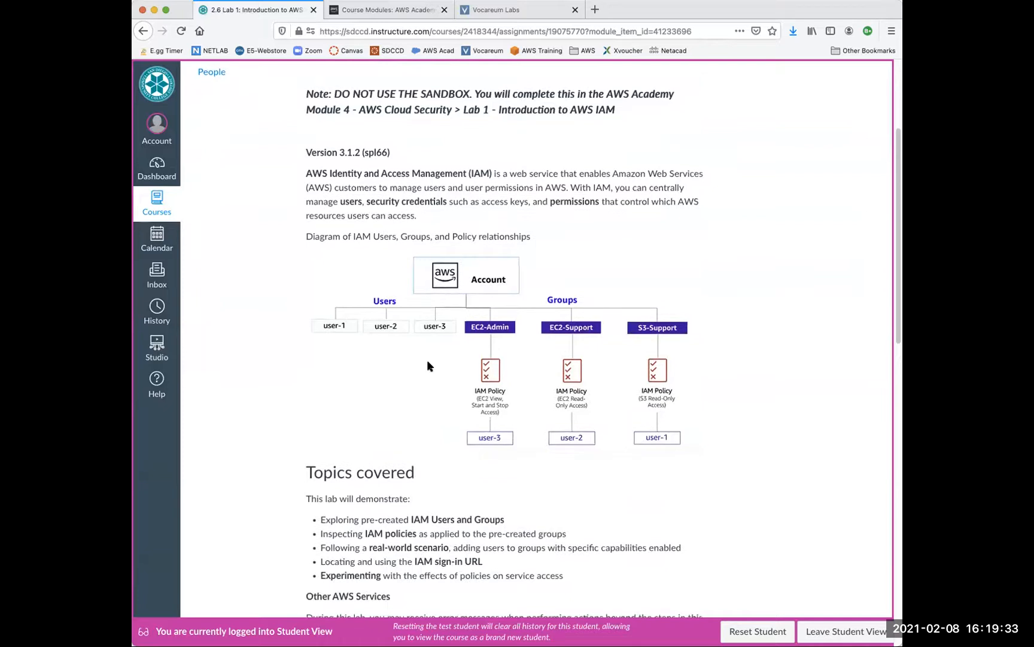
scroll(403, 470, "up", 2)
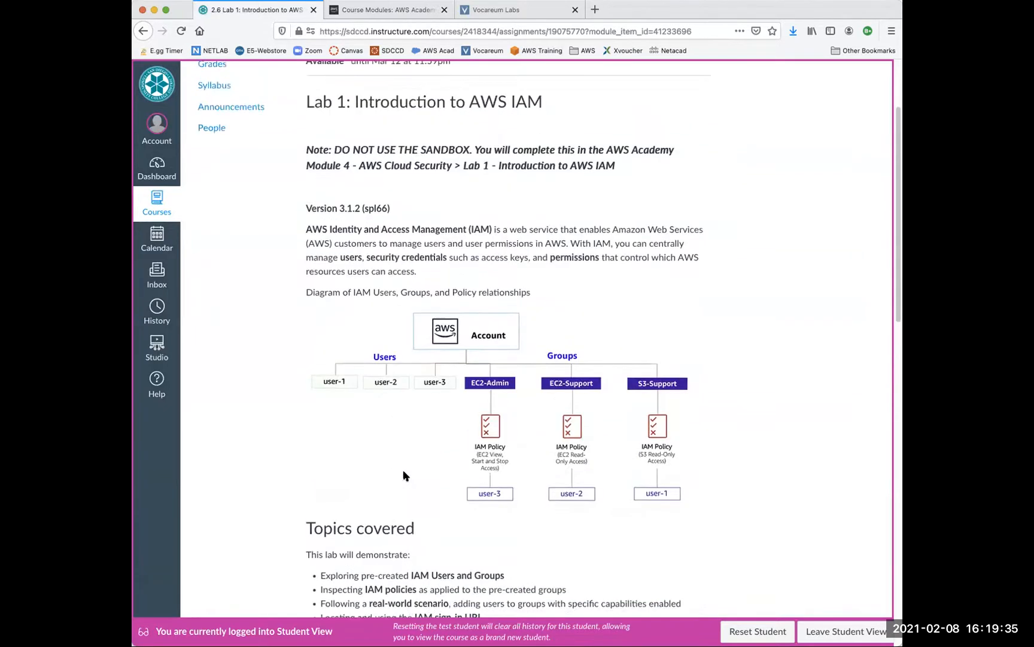
scroll(404, 472, "down", 4)
scroll(404, 473, "down", 10)
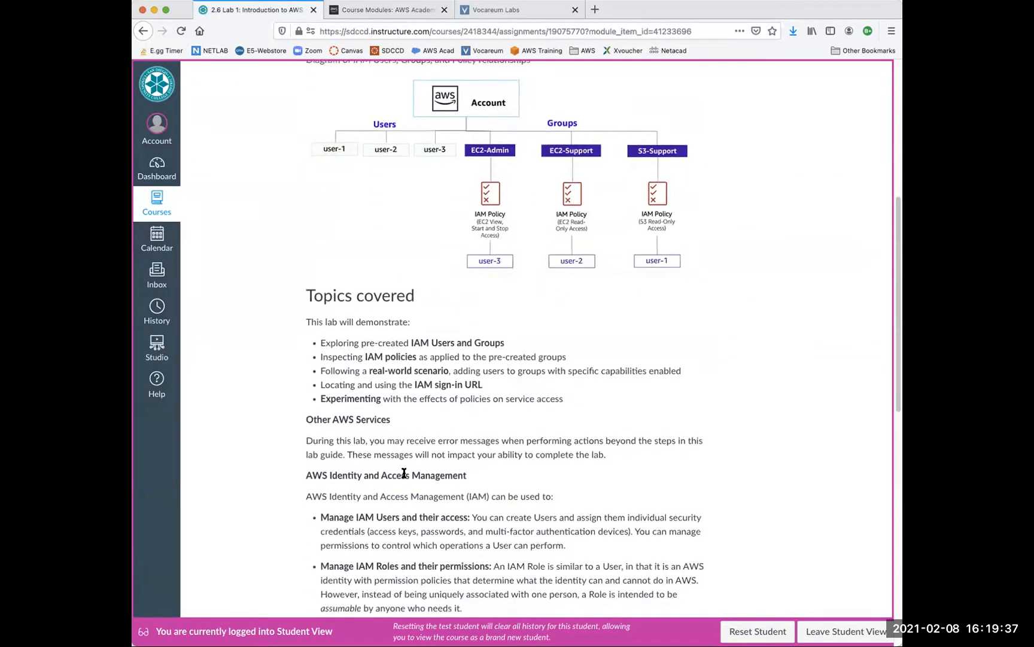
scroll(403, 472, "down", 3)
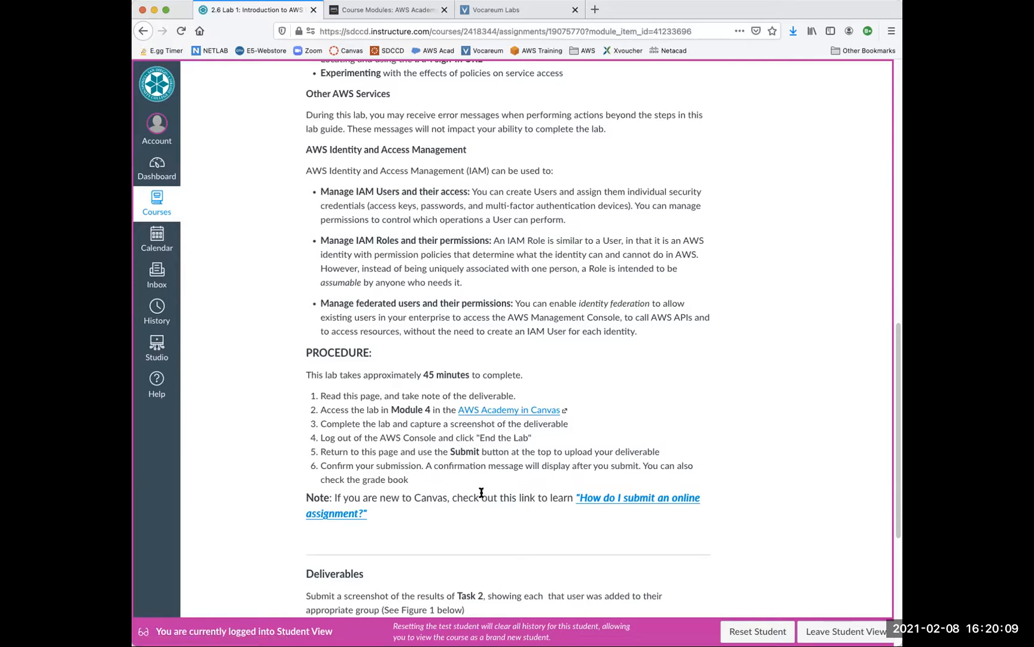
scroll(481, 492, "down", 3)
scroll(481, 496, "down", 8)
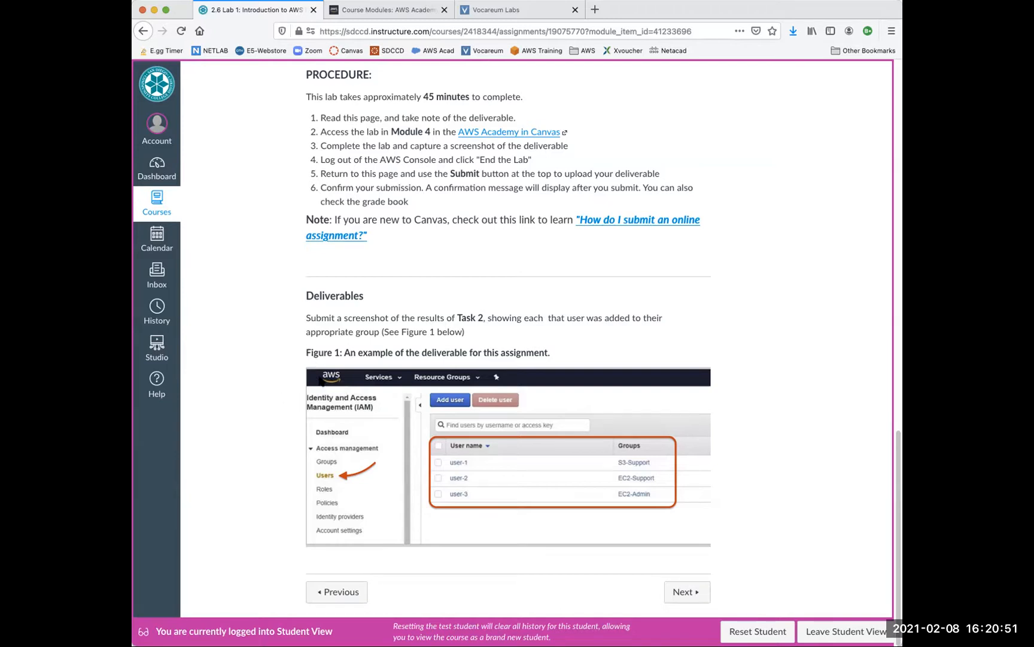
scroll(397, 366, "up", 5)
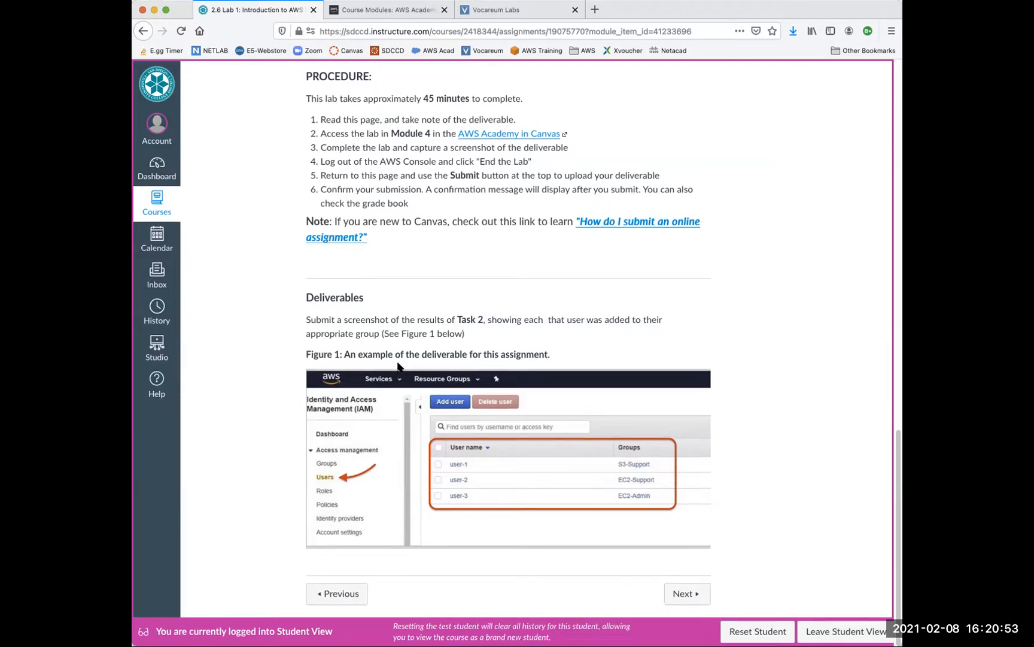
scroll(398, 363, "up", 15)
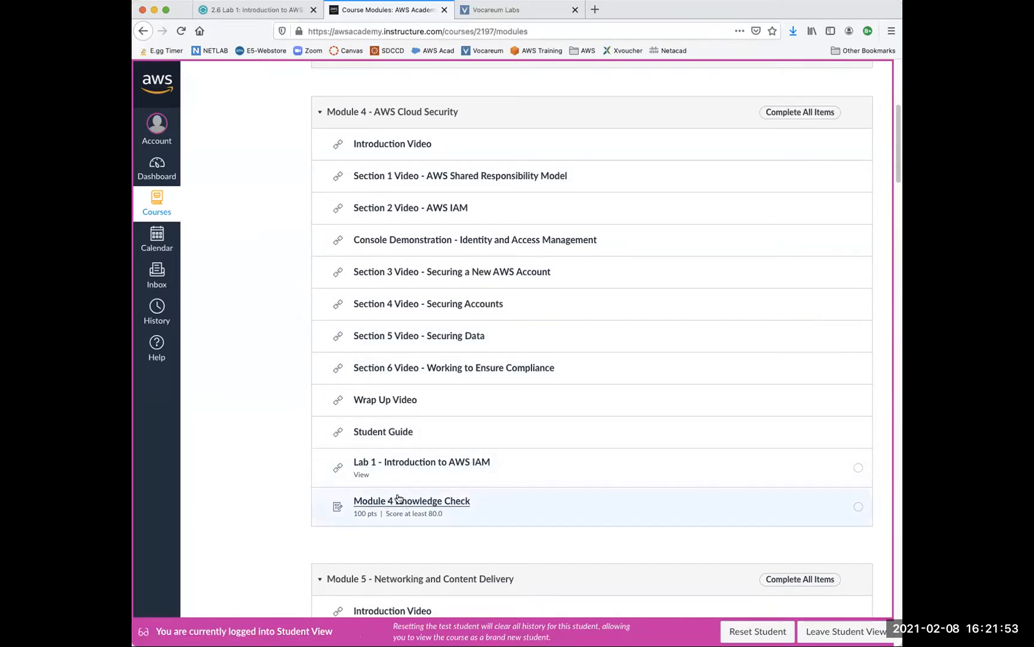
Open Lab 1 - Introduction to AWS IAM from Module 4 - AWS Cloud Security, reload it, and accept the Vocareum terms and conditions.
left_click(420, 468)
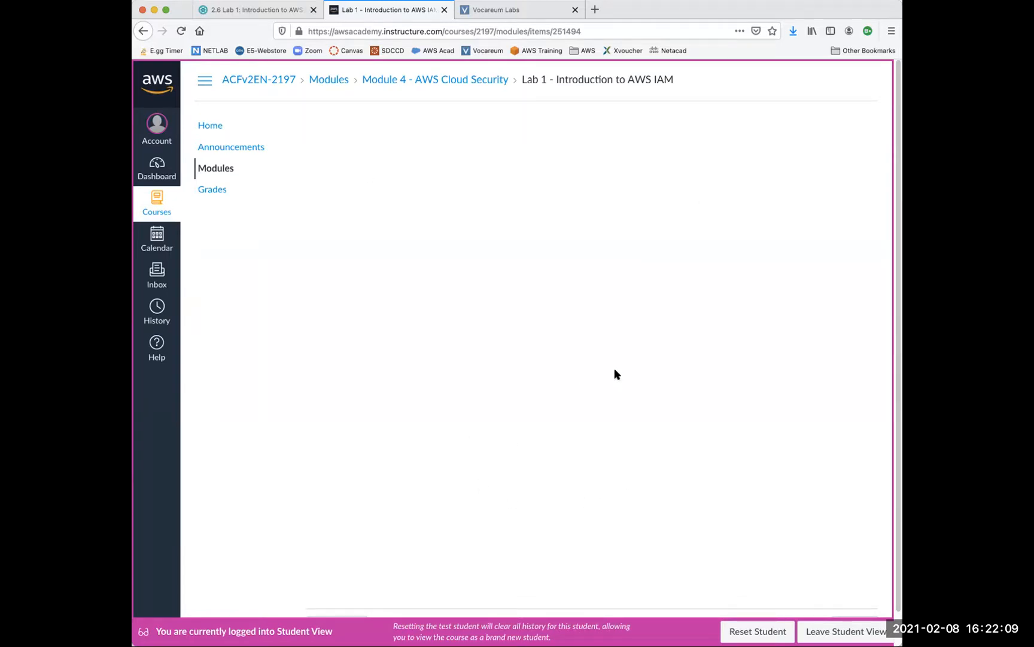
left_click(182, 35)
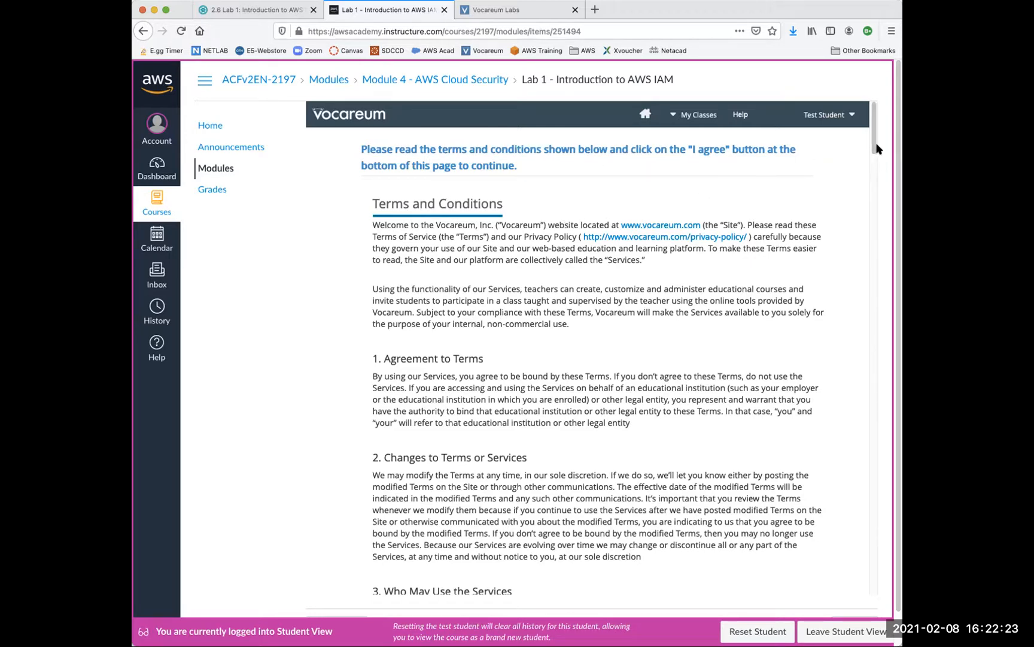
left_click_drag(874, 147, 875, 174)
scroll(870, 226, "down", 15)
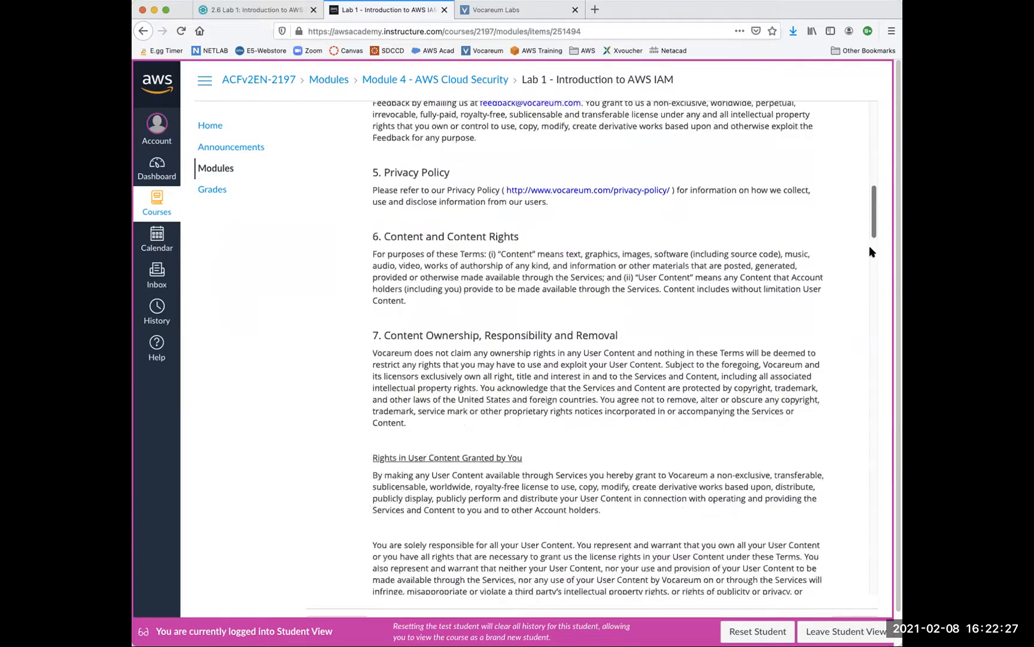
scroll(864, 316, "down", 15)
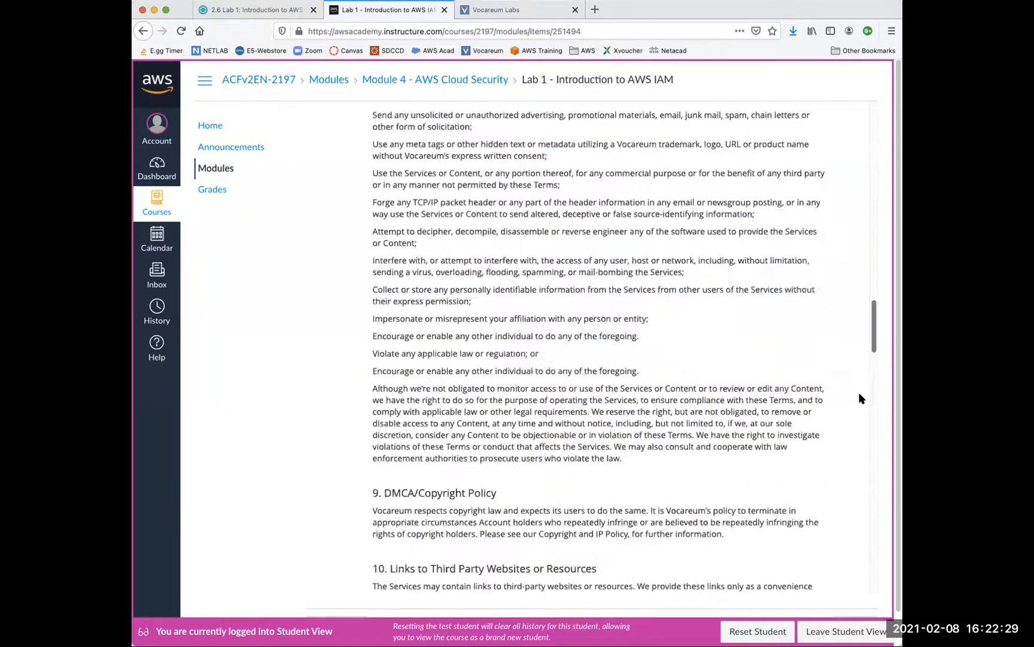
scroll(870, 471, "down", 15)
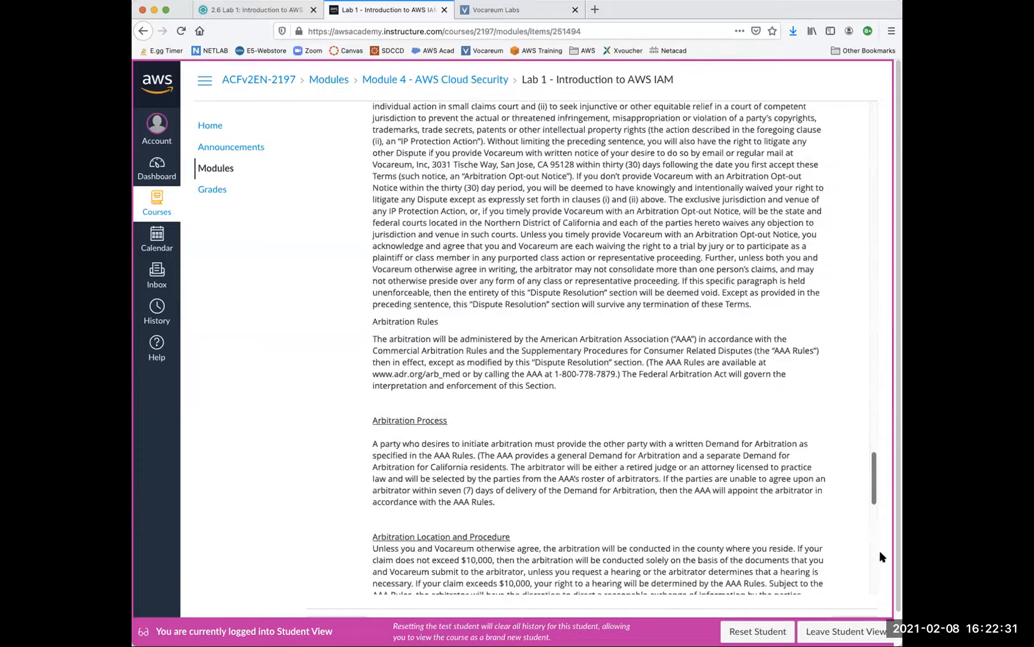
scroll(878, 594, "down", 5)
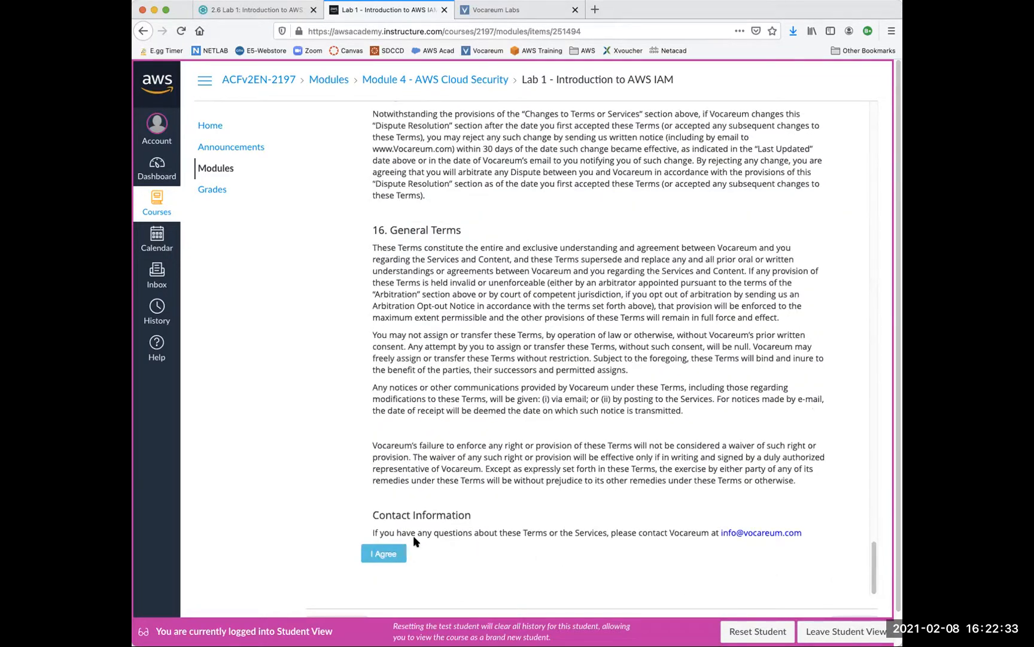
left_click(385, 554)
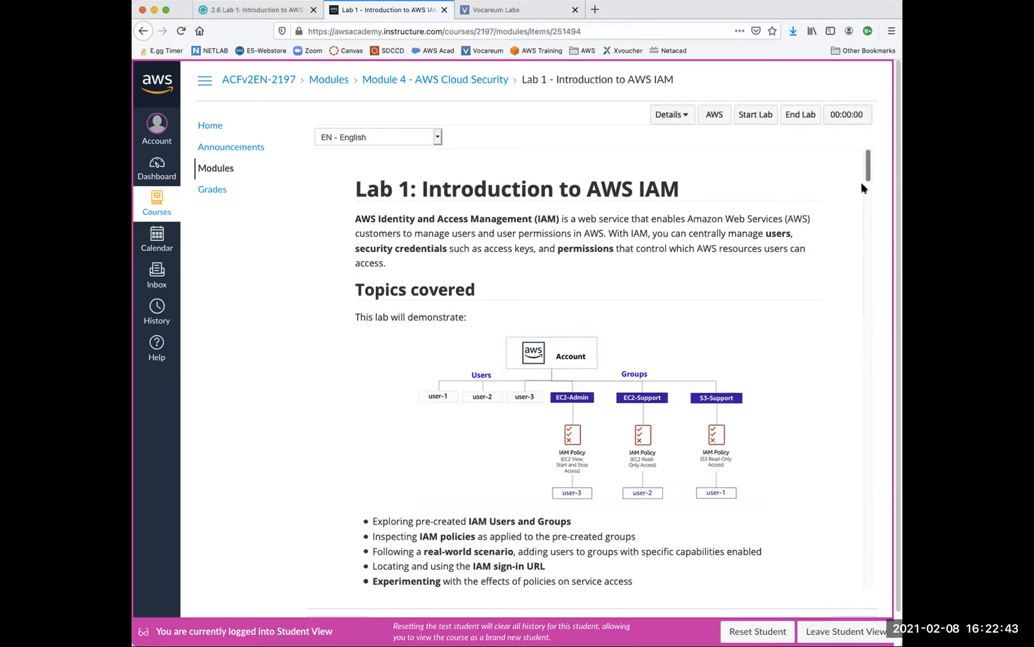
Start the Lab 1 session and close its lab status panel.
left_click_drag(871, 174, 885, 151)
left_click(746, 118)
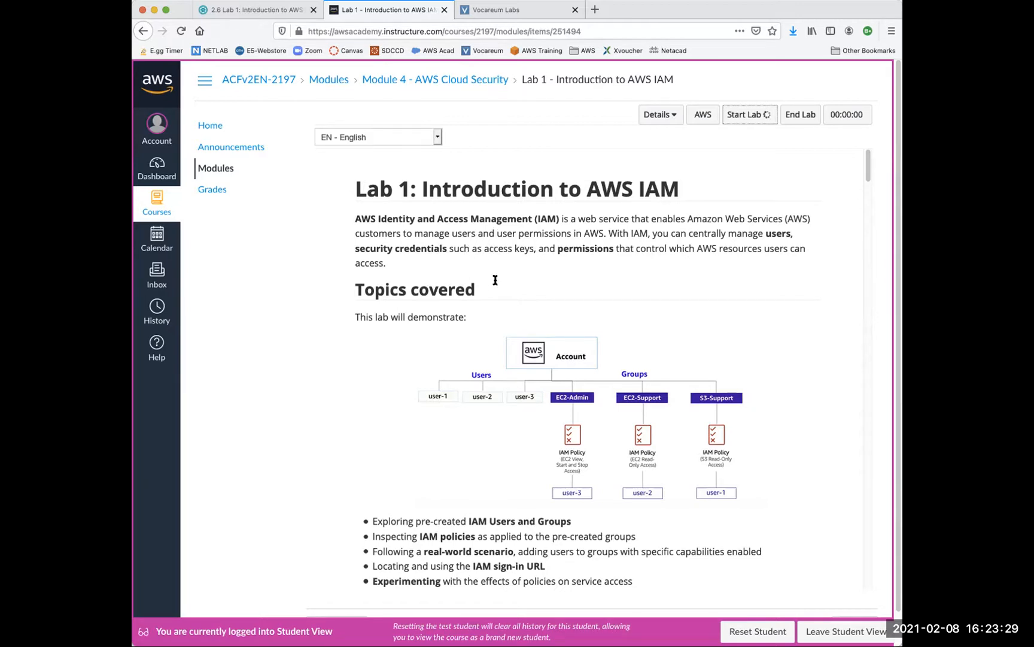
left_click(741, 115)
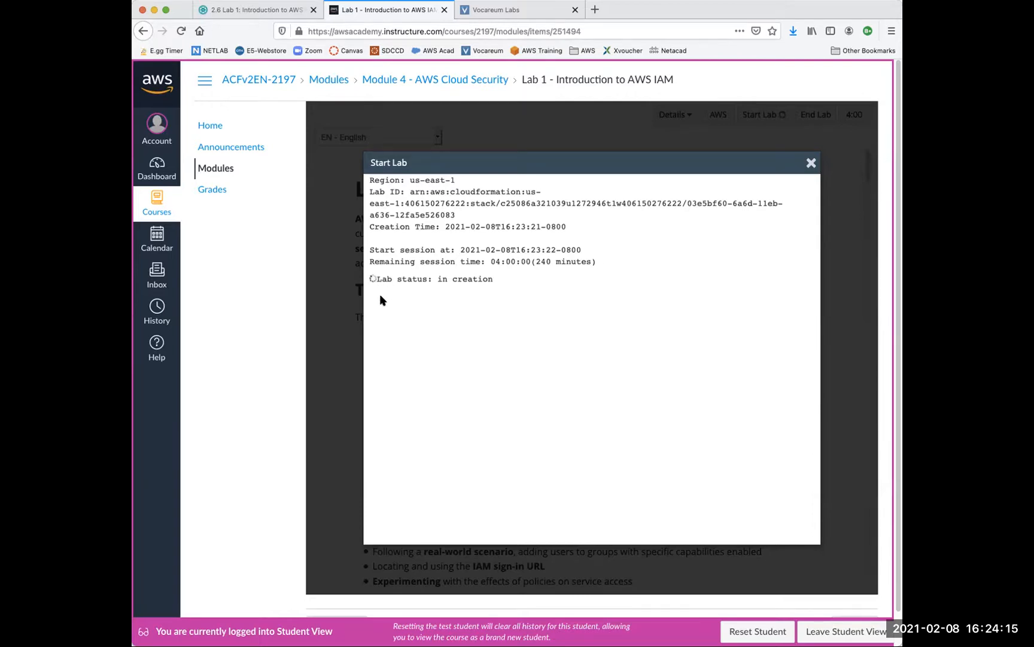
left_click(809, 163)
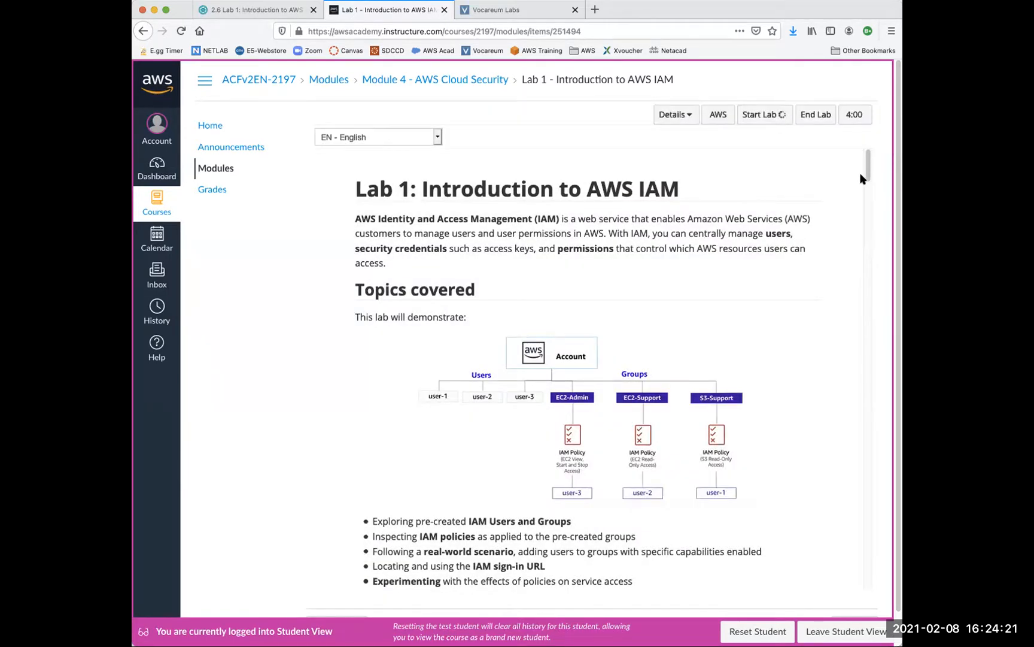
mouse_move(865, 178)
left_mouse_down()
mouse_move(886, 306)
mouse_move(879, 403)
mouse_move(897, 582)
mouse_move(897, 397)
mouse_move(861, 296)
mouse_move(857, 169)
left_mouse_up()
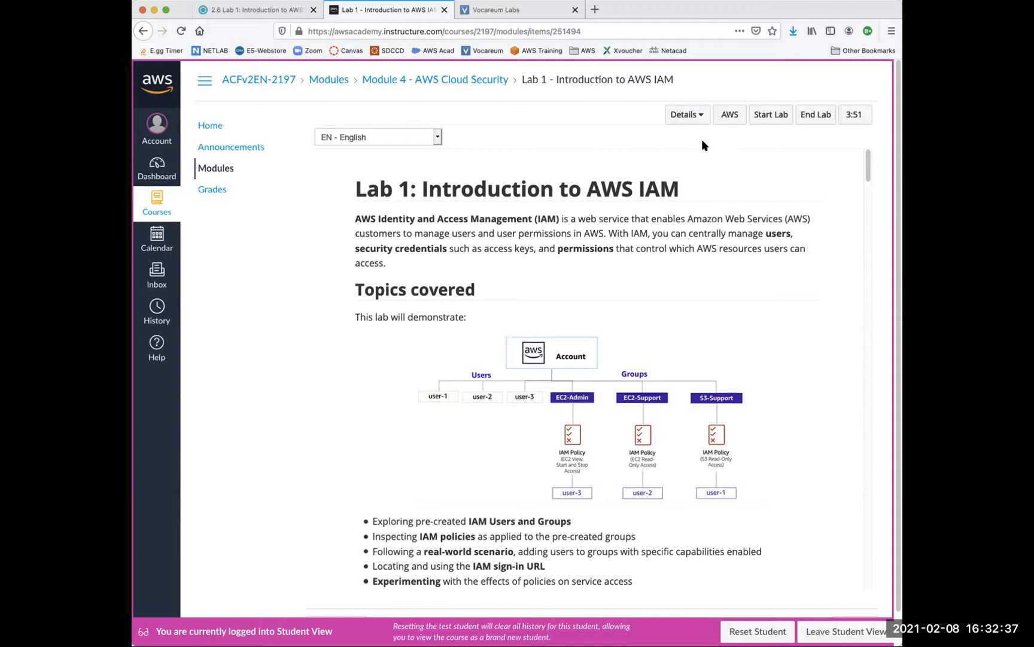
Open the AWS Management Console from the lab page and switch between it and the lab instructions.
left_click(727, 115)
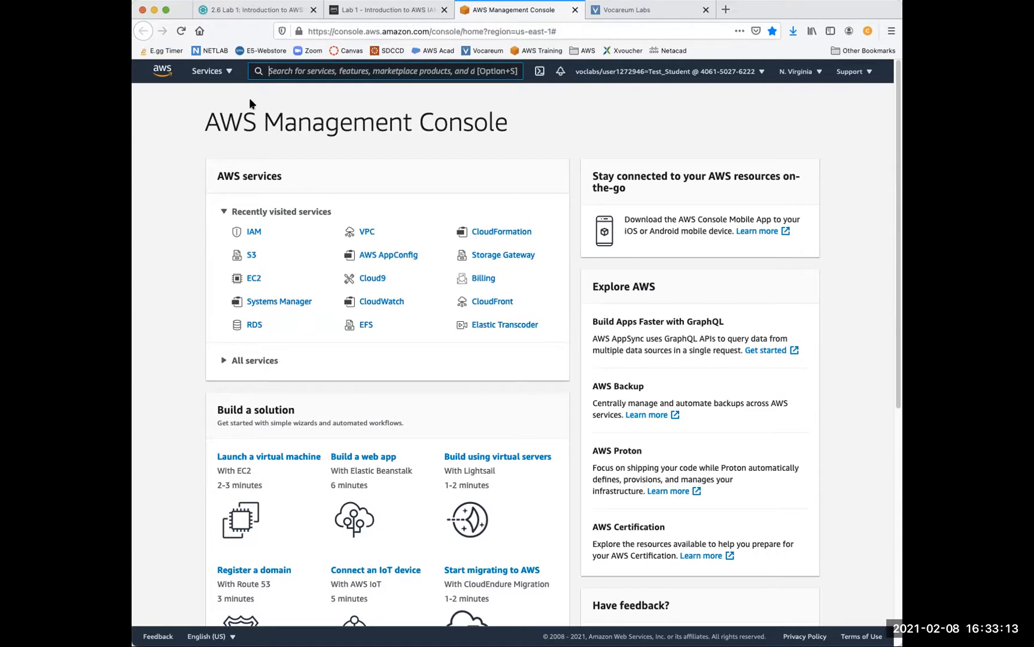
left_click(378, 11)
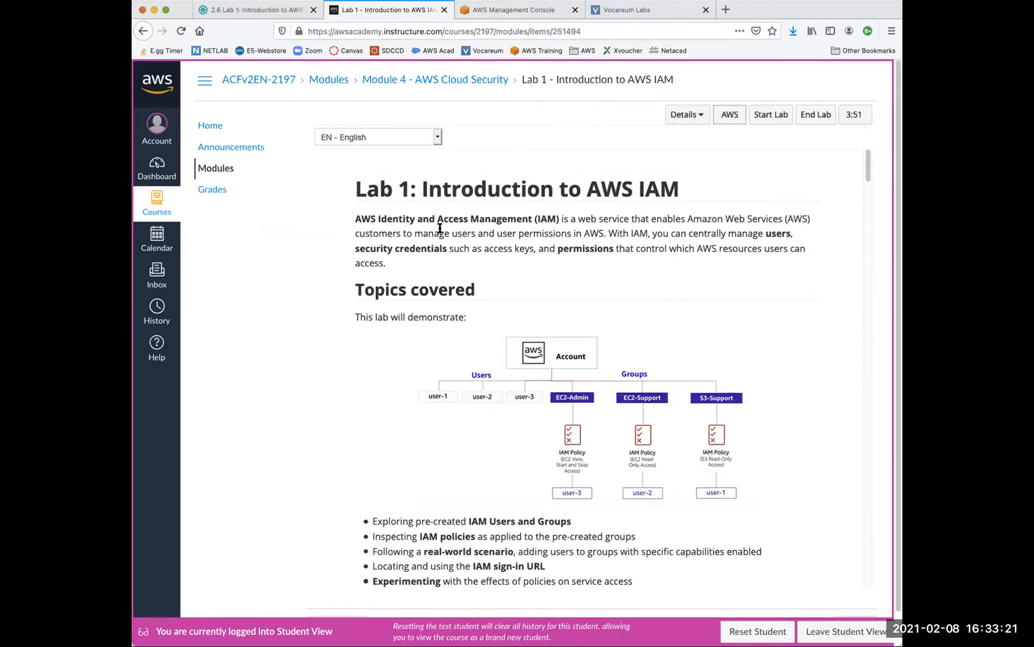
left_click(487, 16)
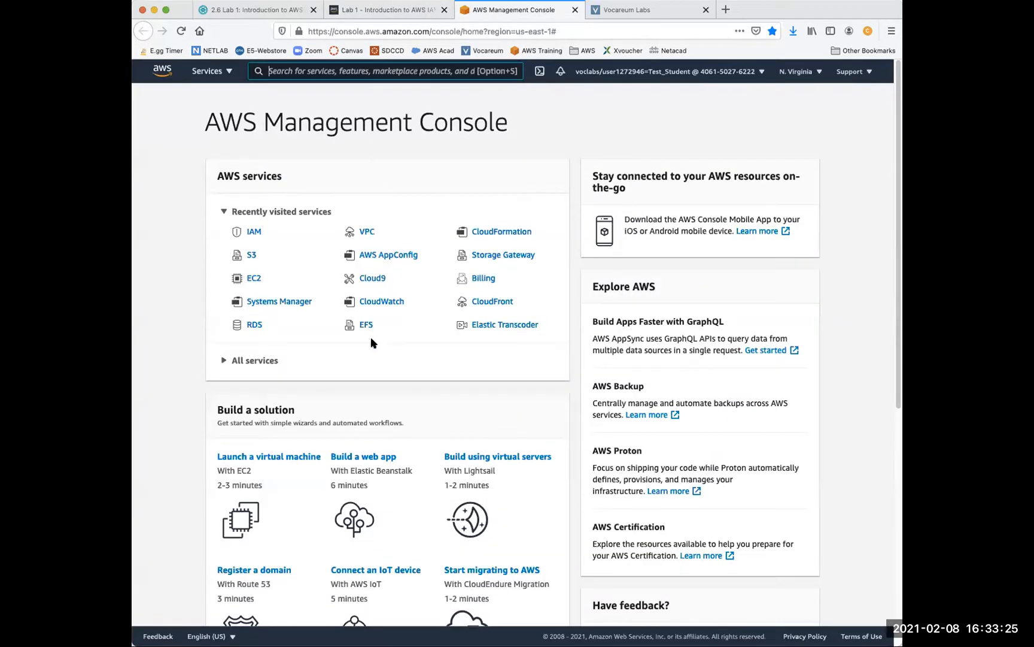
left_click(383, 11)
left_click(528, 10)
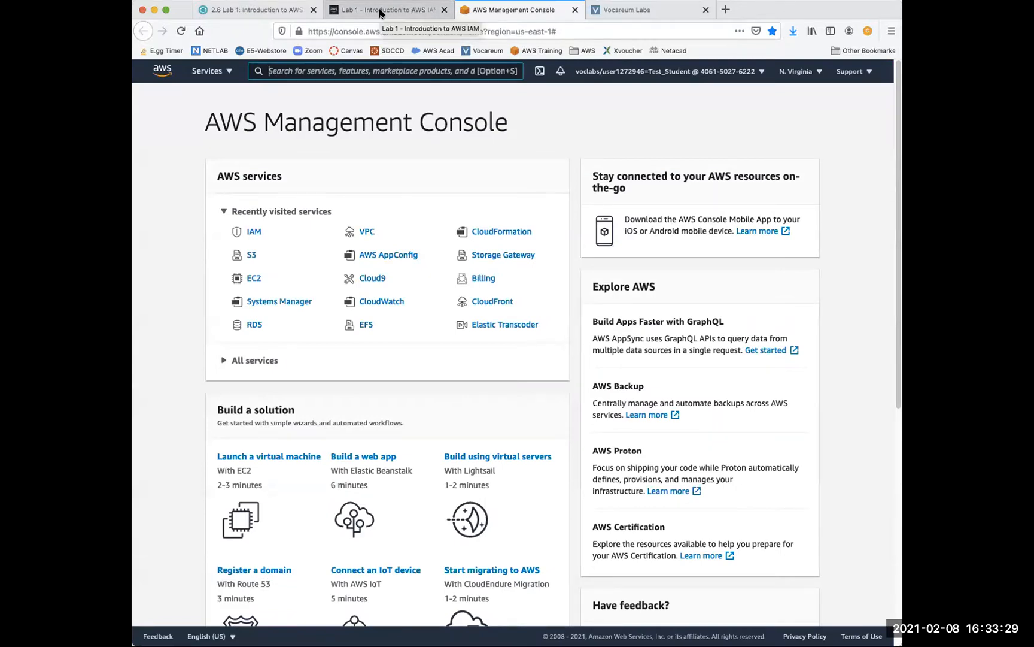
left_click(389, 10)
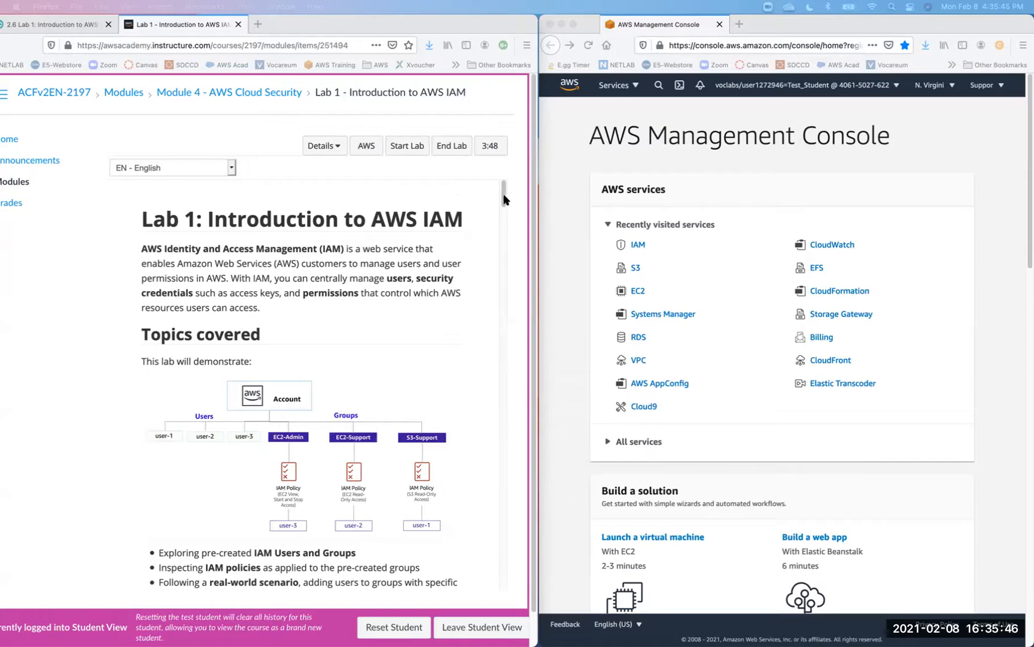
Widen the AWS Management Console window beside the lab instructions so it slightly overlaps the instructions window.
left_click_drag(503, 205, 503, 179)
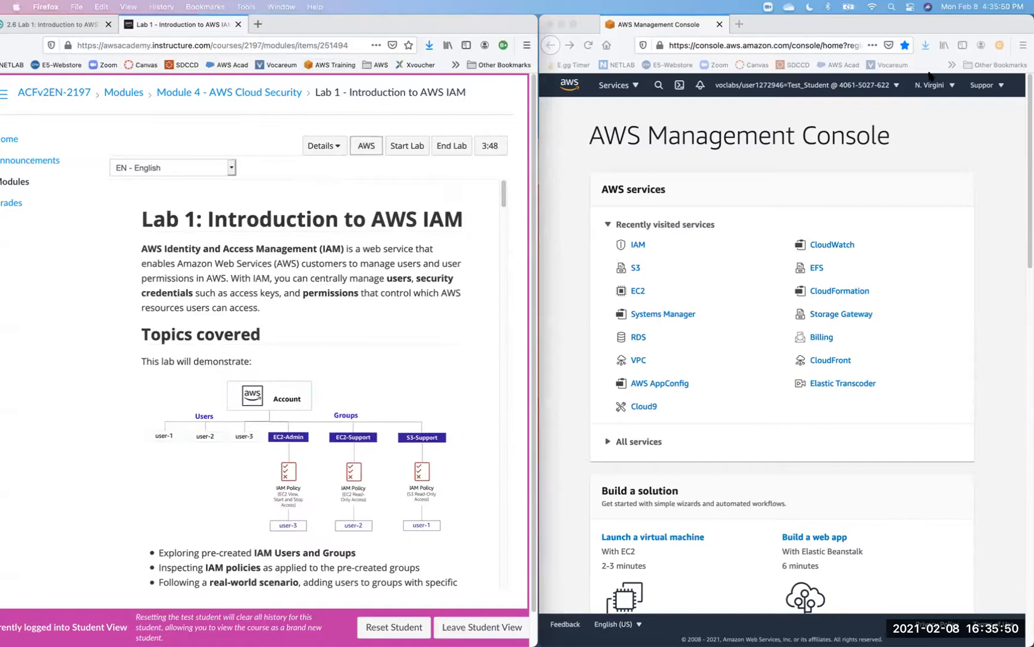
left_click(579, 288)
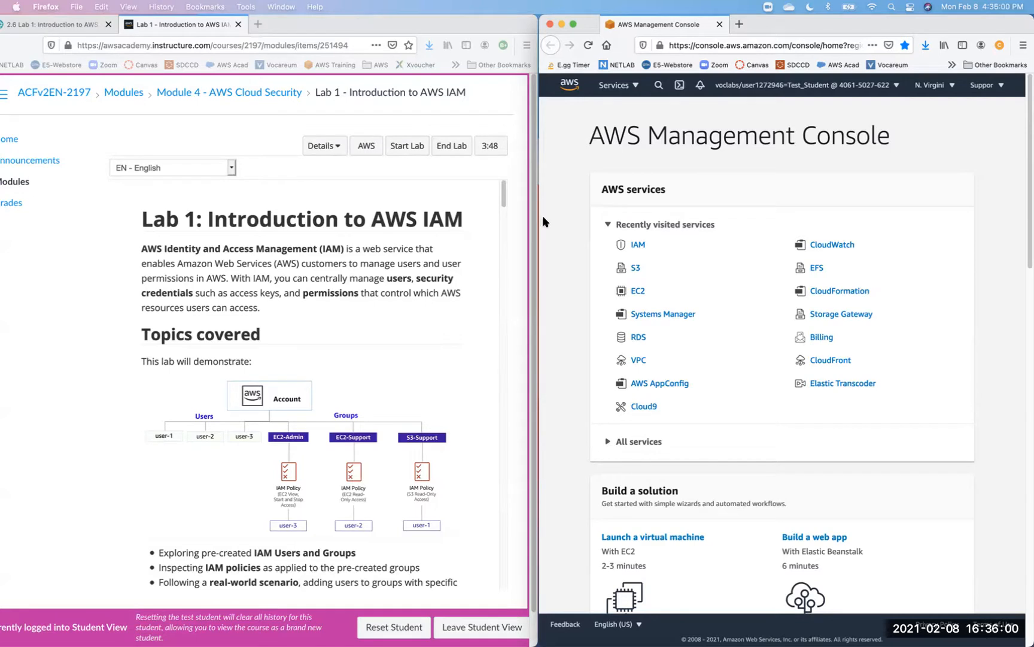
left_click_drag(539, 221, 544, 187)
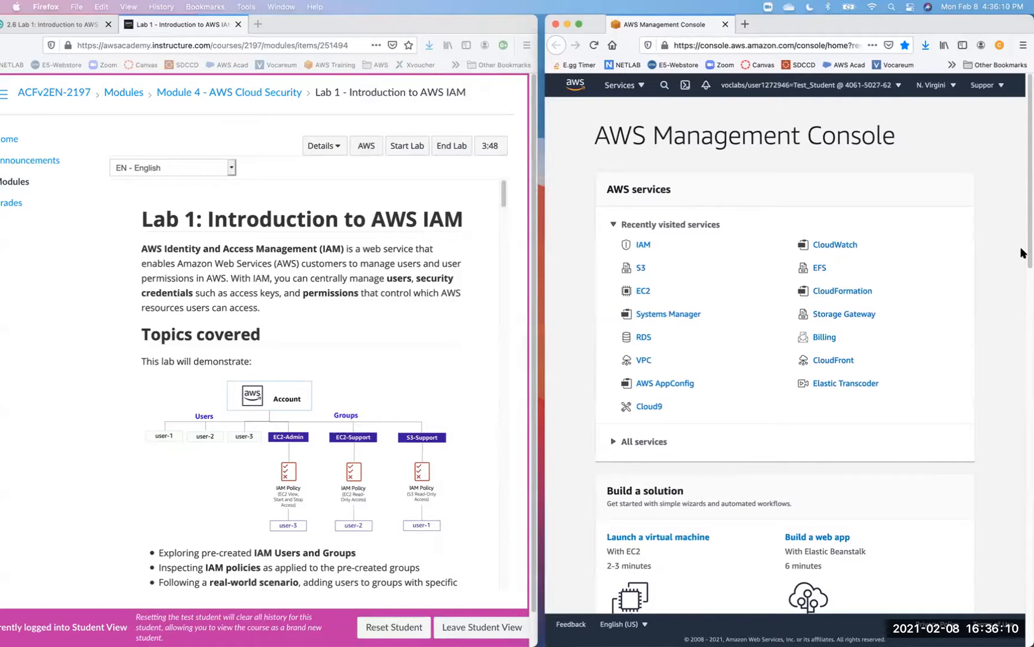
scroll(1026, 297, "down", 15)
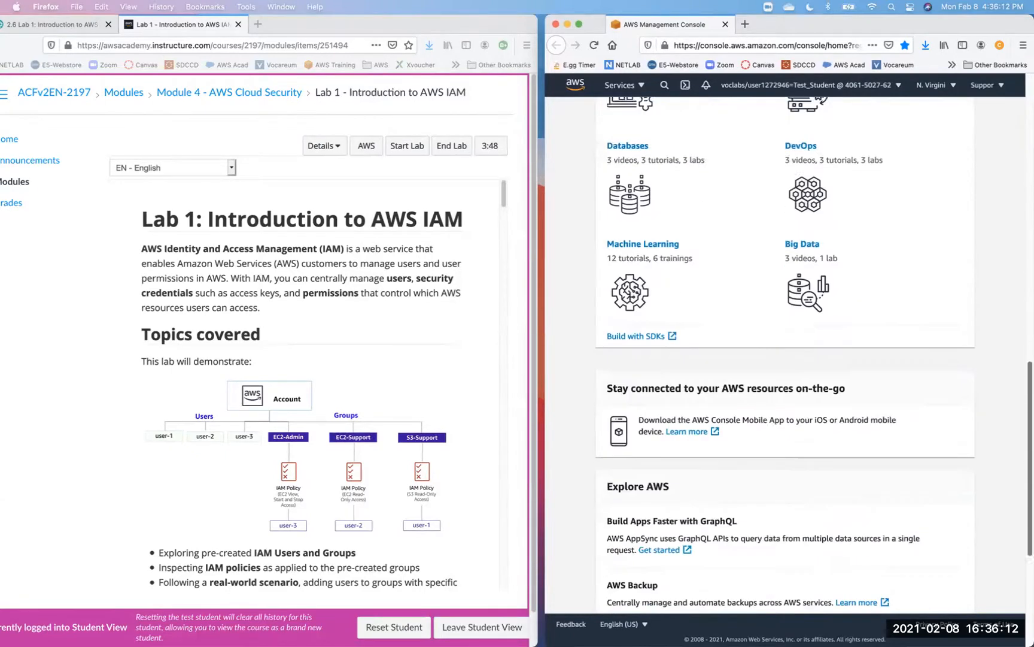
scroll(1006, 482, "up", 12)
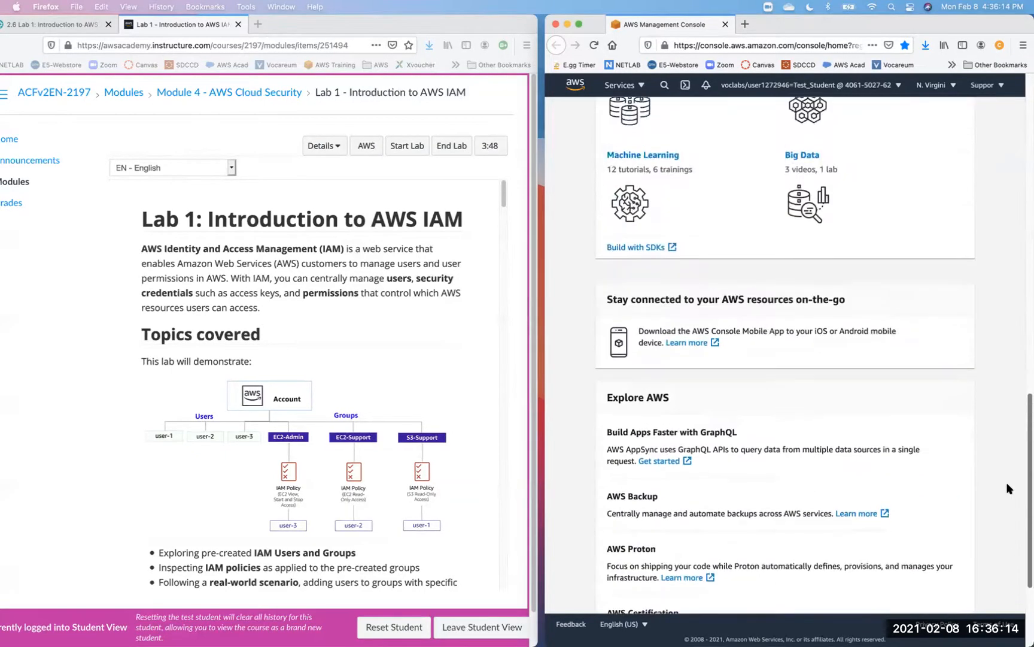
scroll(966, 243, "up", 3)
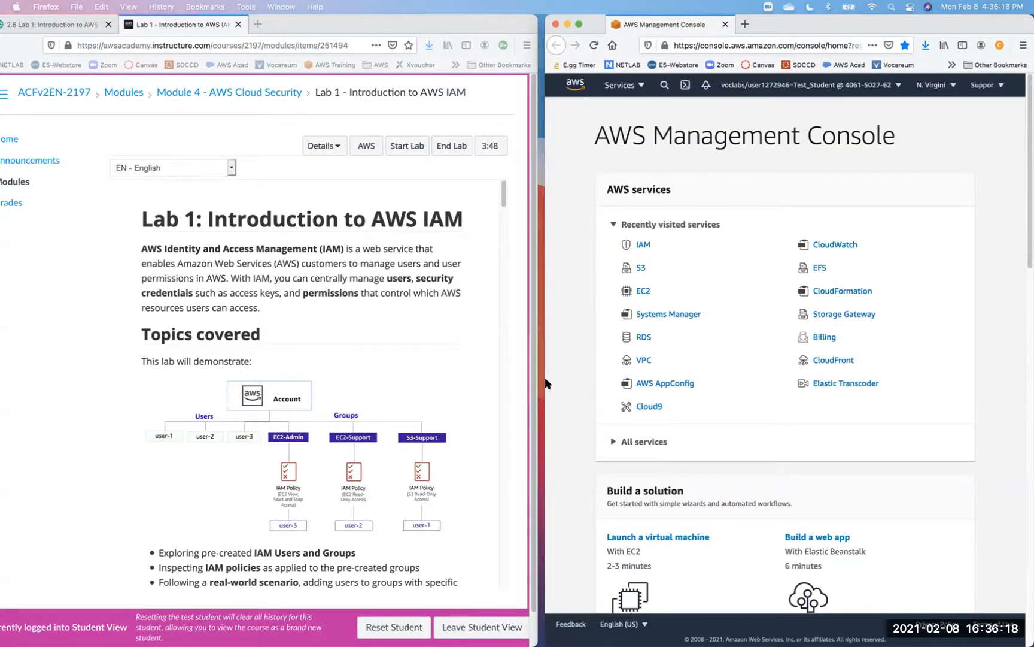
left_click_drag(544, 381, 537, 381)
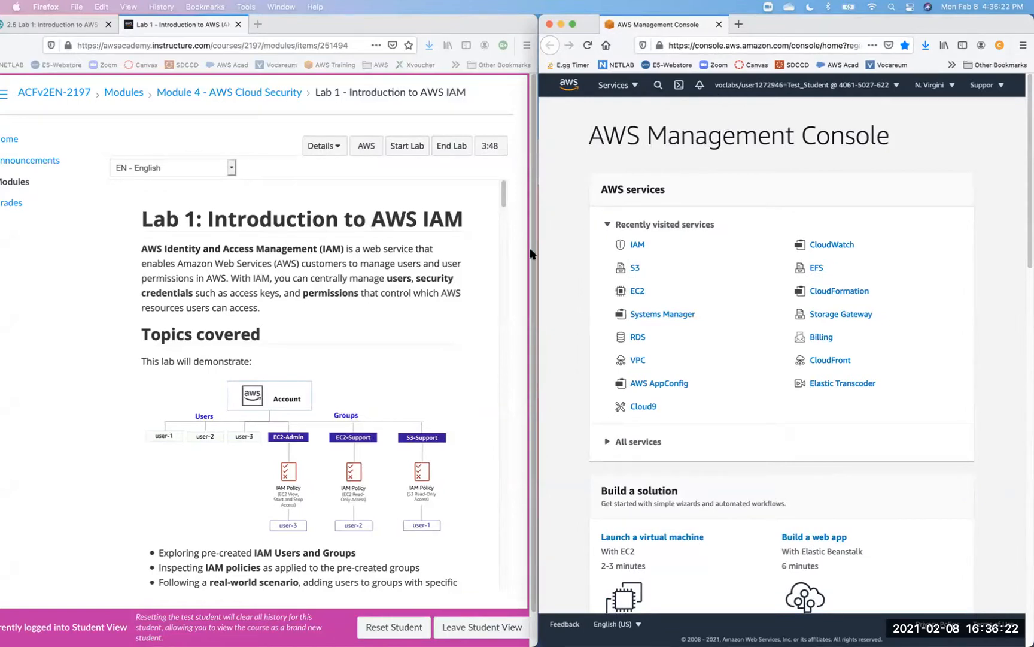
left_click_drag(537, 256, 486, 247)
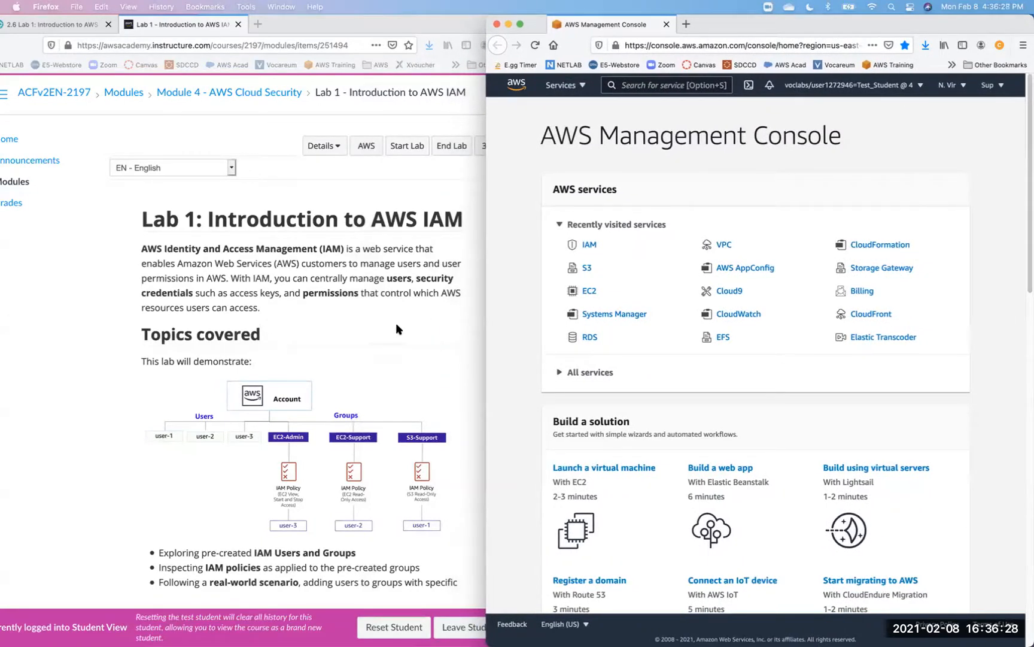
Read the lab instructions in the Accessing the AWS Management Console section.
scroll(282, 353, "down", 5)
scroll(280, 350, "down", 15)
scroll(282, 343, "down", 10)
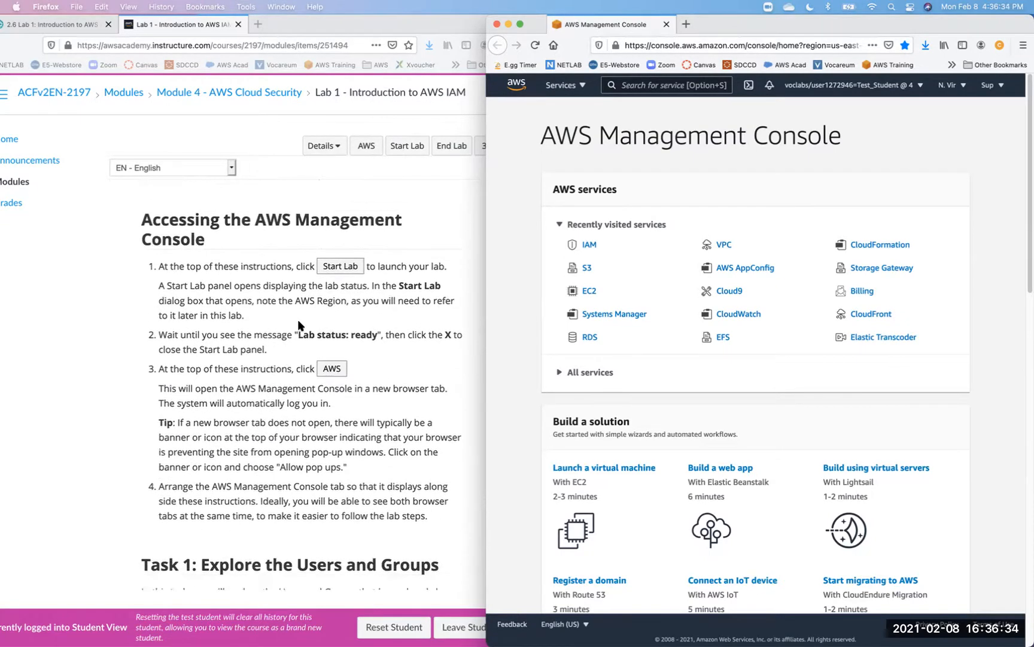
Read the lab instructions from console access through Task 1: Explore the Users and Groups.
scroll(299, 323, "up", 1)
scroll(319, 440, "down", 3)
scroll(317, 431, "down", 3)
scroll(316, 426, "up", 5)
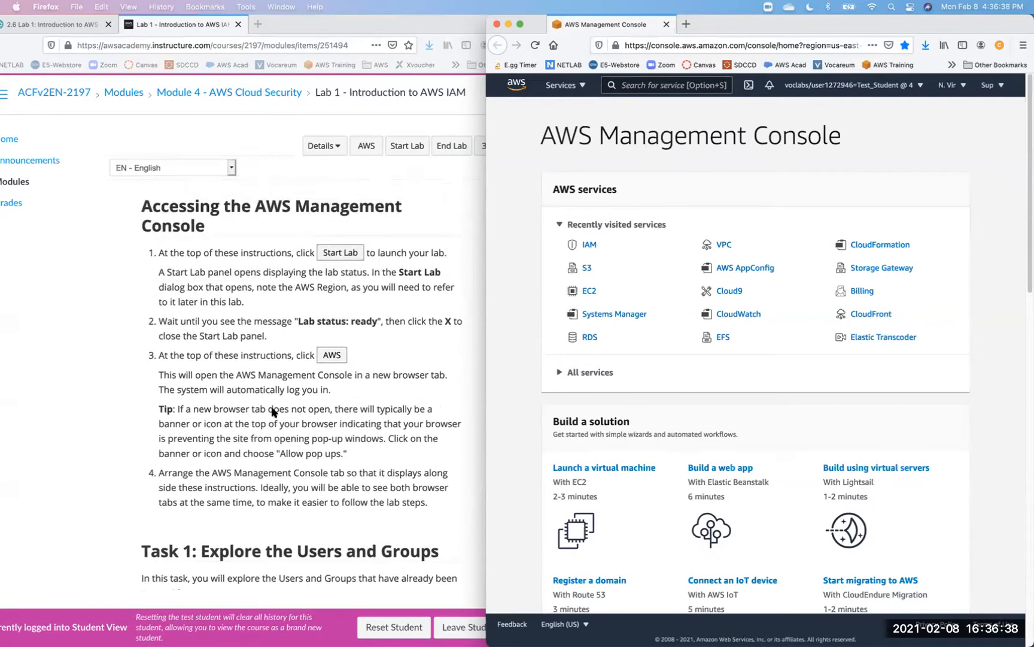
scroll(315, 449, "down", 5)
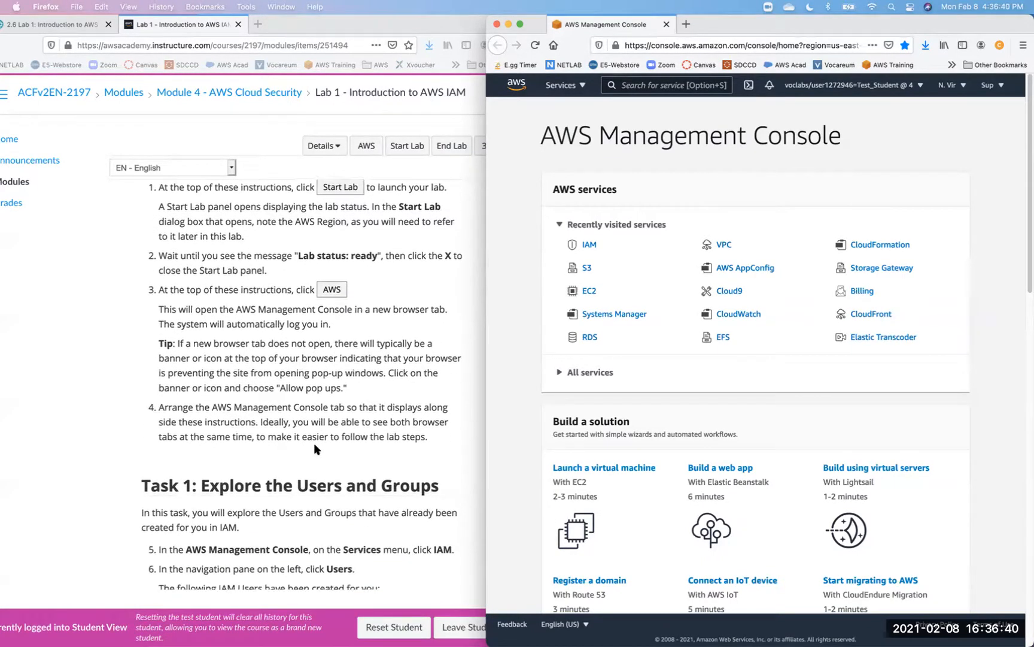
scroll(280, 443, "down", 3)
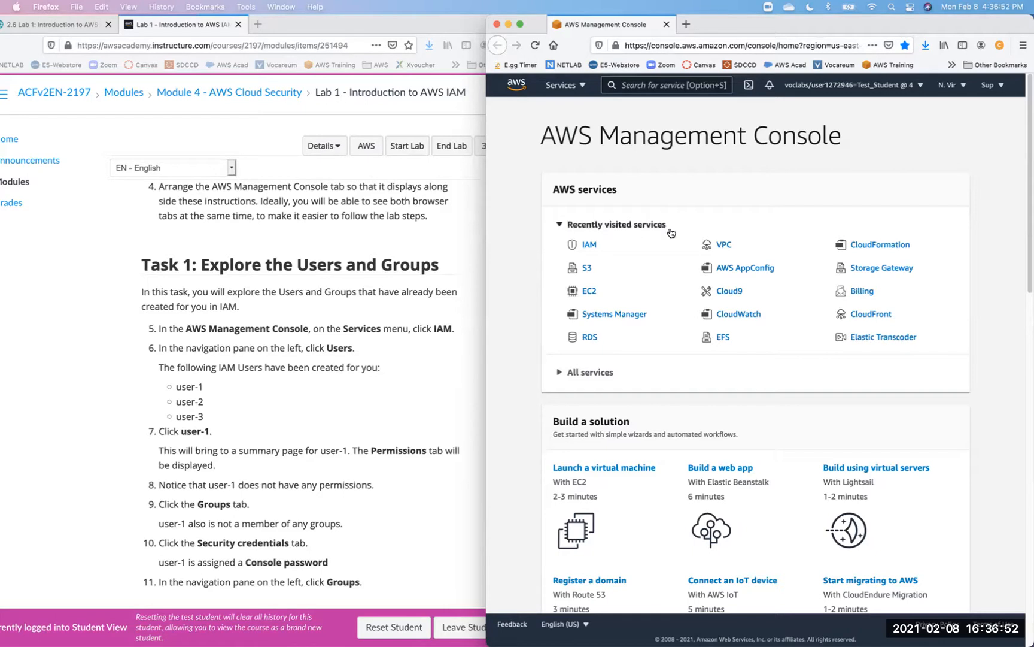
Look over the full list of AWS services, then find IAM with the service search and open it.
left_click(561, 374)
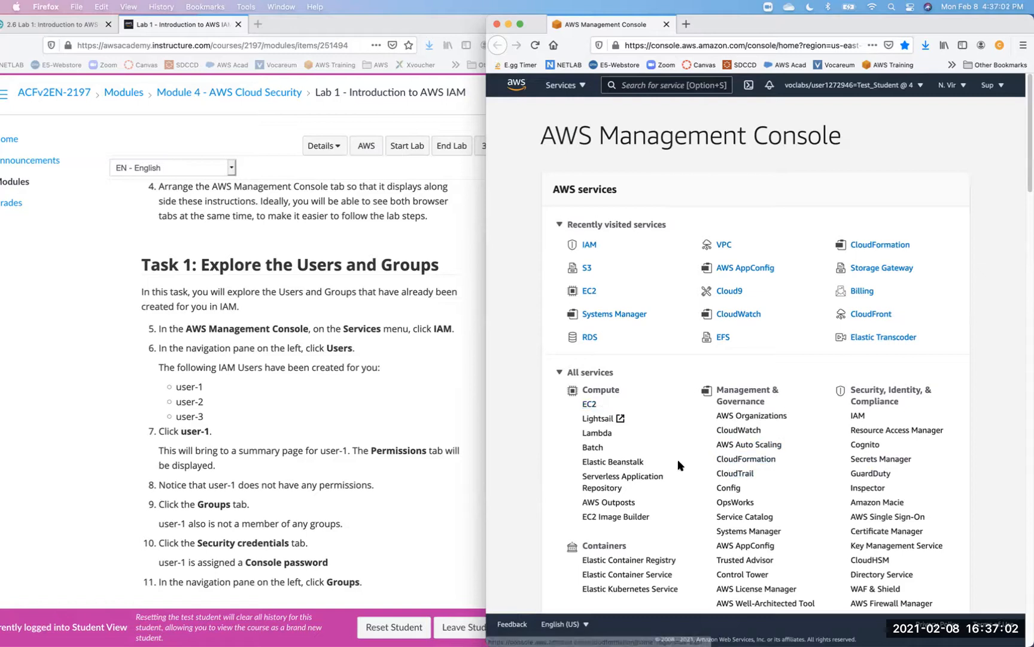
left_click(560, 373)
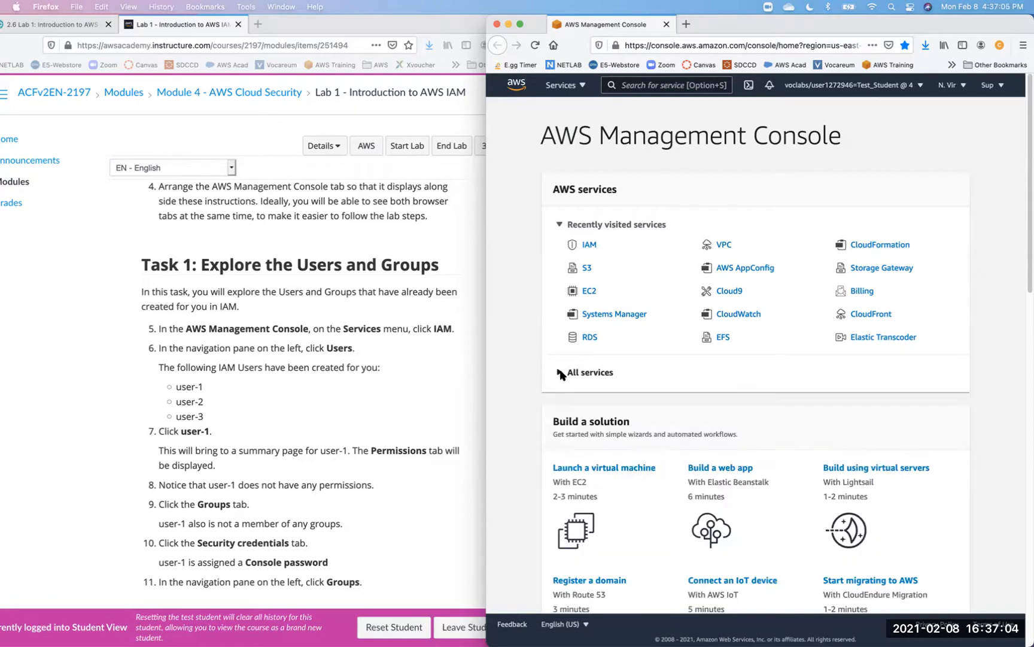
left_click(643, 83)
type("IAM")
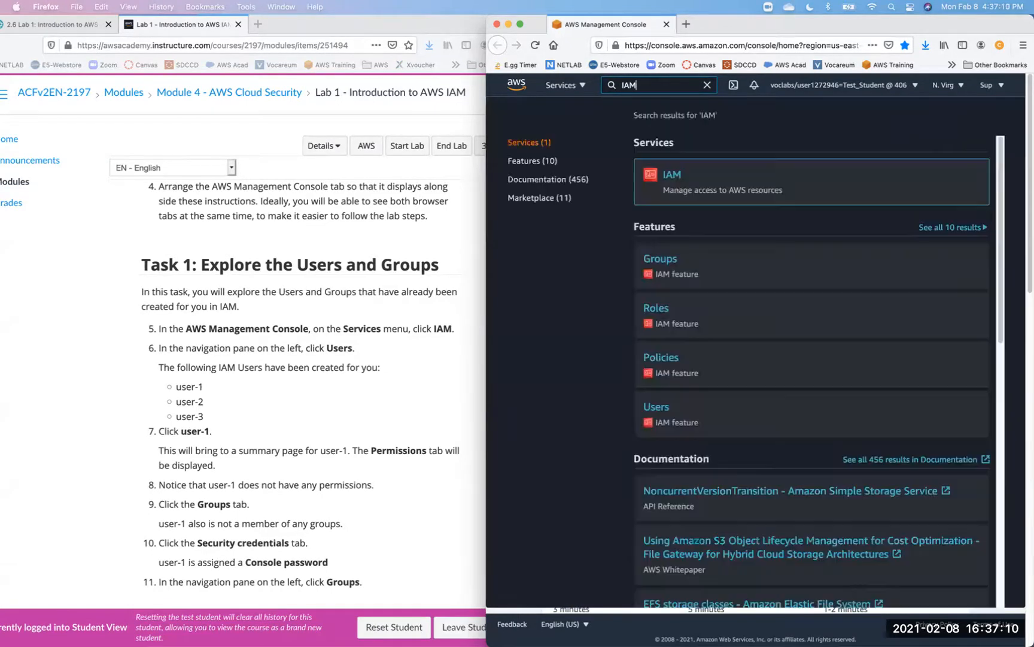
mouse_move(762, 184)
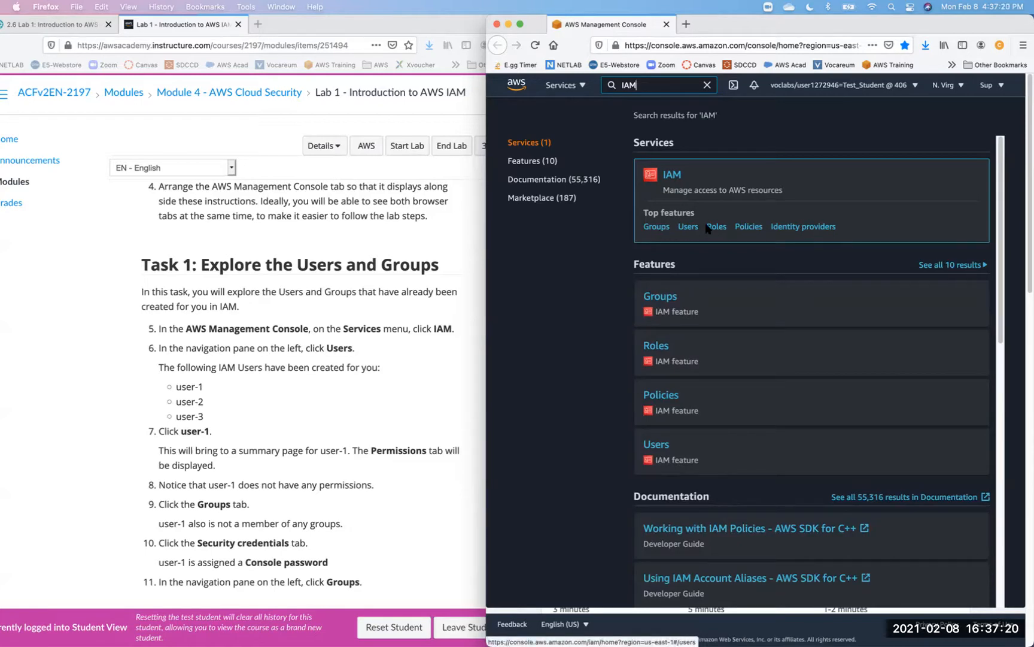
left_click(672, 176)
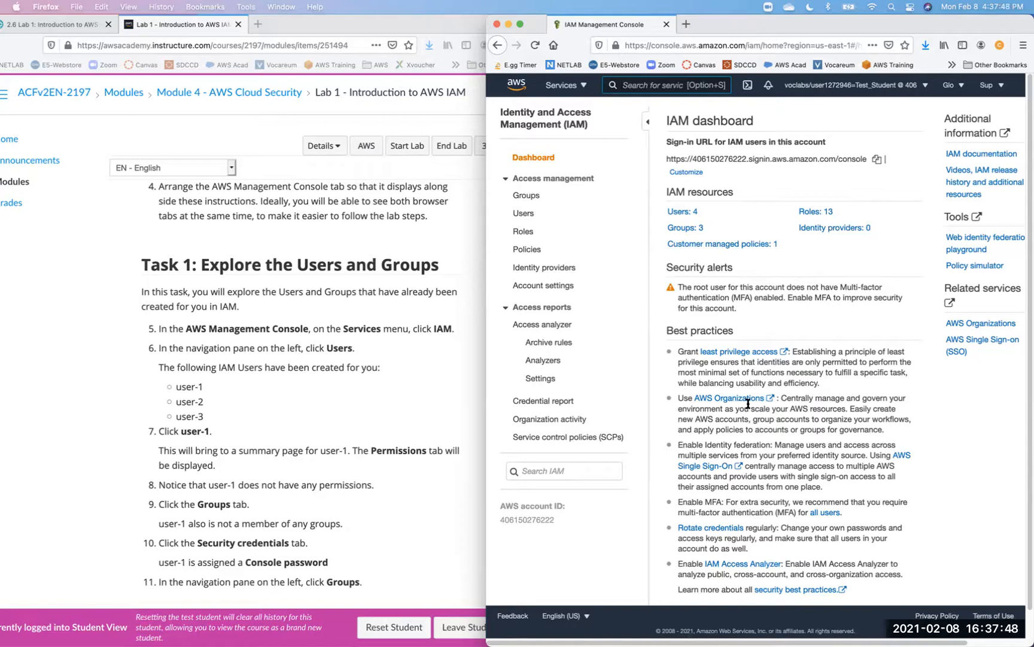
Review the IAM dashboard's best practices and news, and the Access management and Access reports navigation groups.
scroll(748, 404, "down", 10)
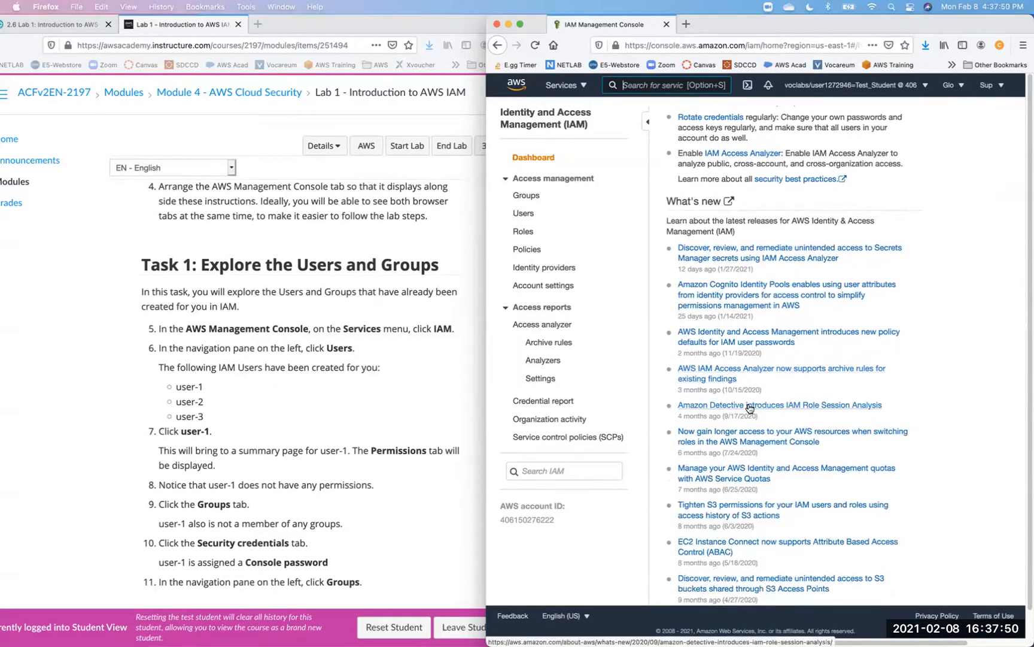
scroll(749, 407, "up", 10)
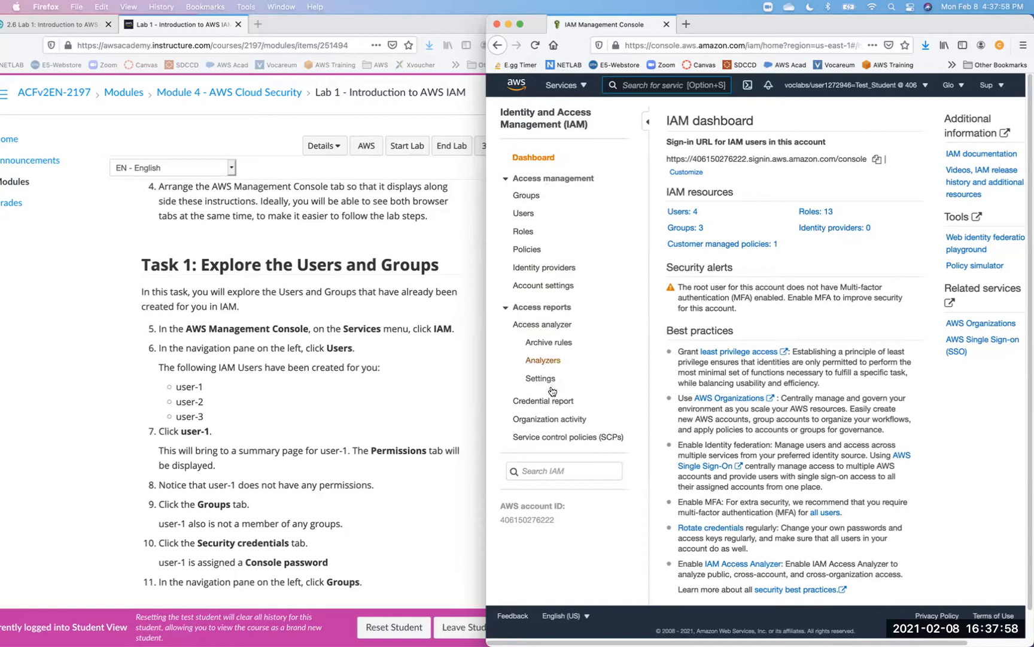
left_click(507, 310)
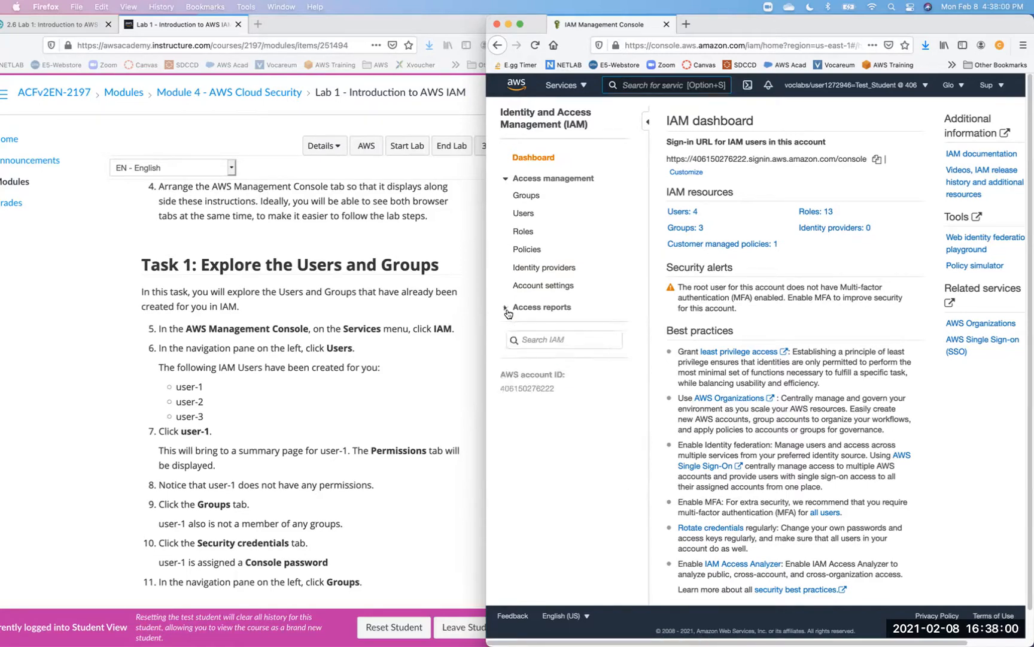
left_click(506, 181)
left_click(505, 181)
left_click(505, 308)
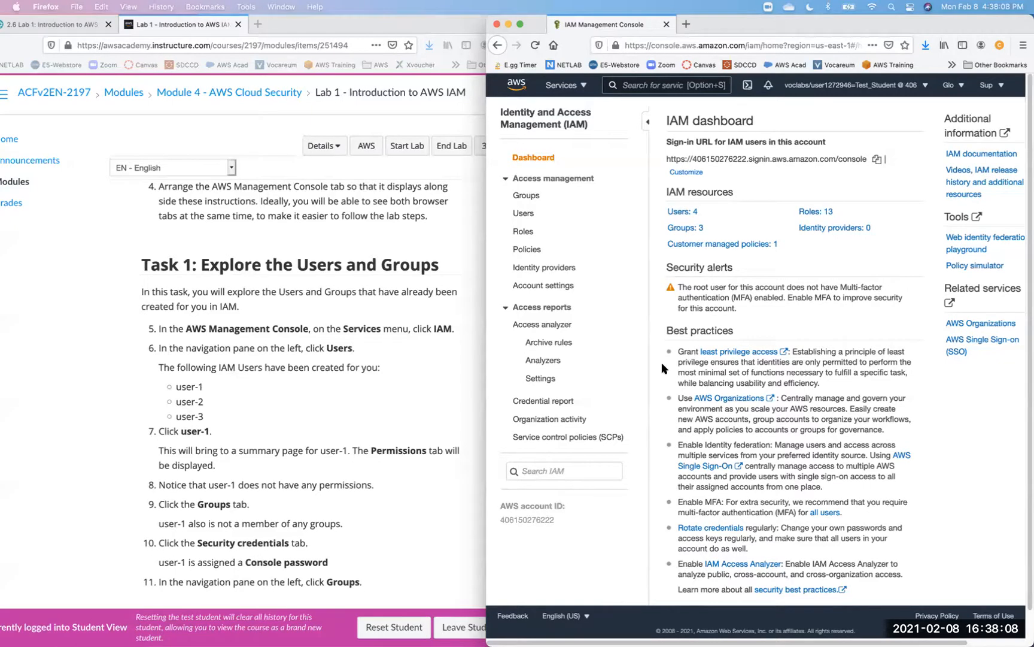
View the IAM users list through both the navigation and the dashboard's resource summary, returning to the dashboard each time.
left_click(525, 214)
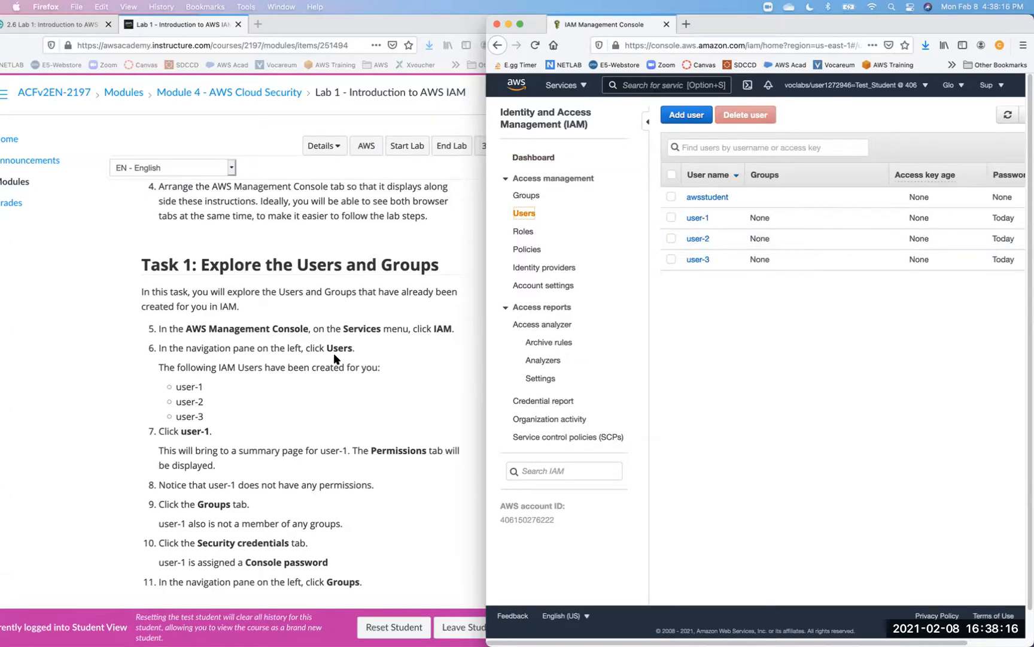
left_click(534, 159)
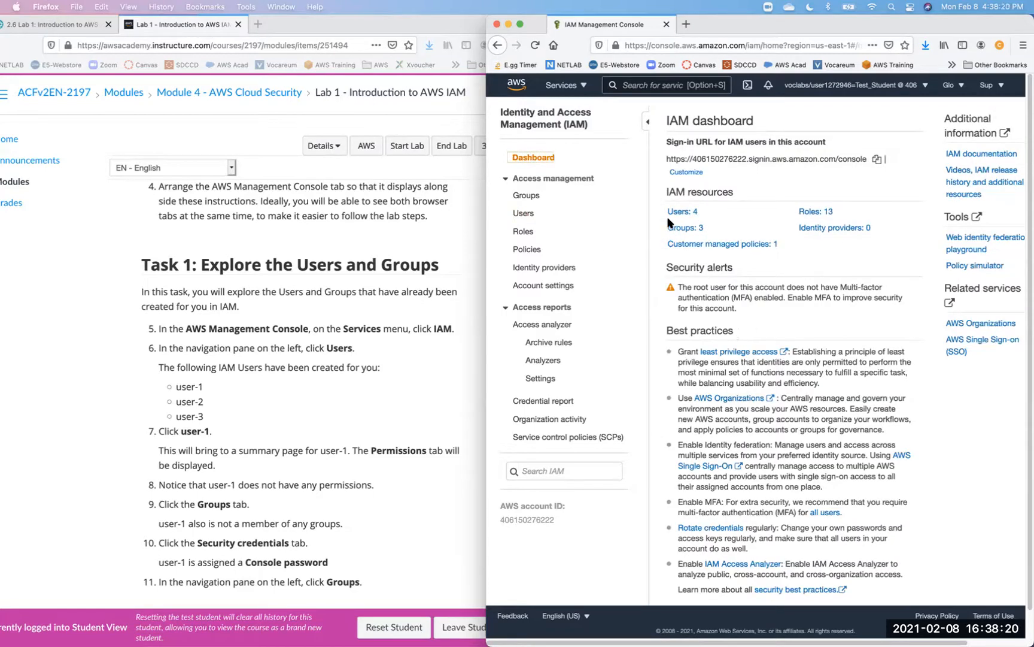
left_click(679, 214)
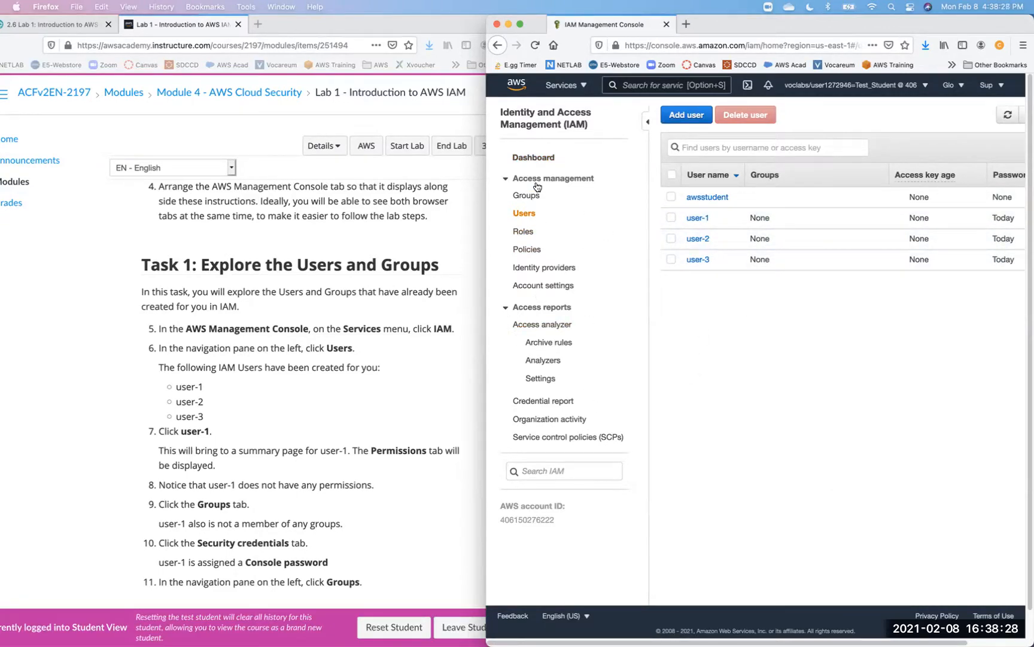
left_click(533, 157)
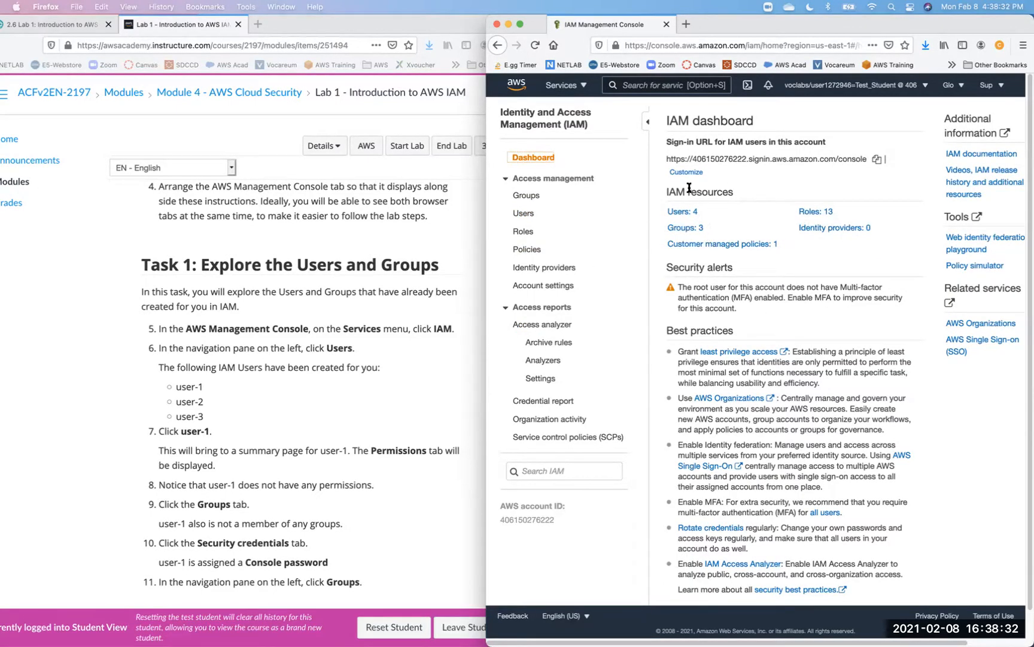
Search the AWS services for s3 and open the S3 console in a new browser tab.
left_click(652, 85)
type("s3")
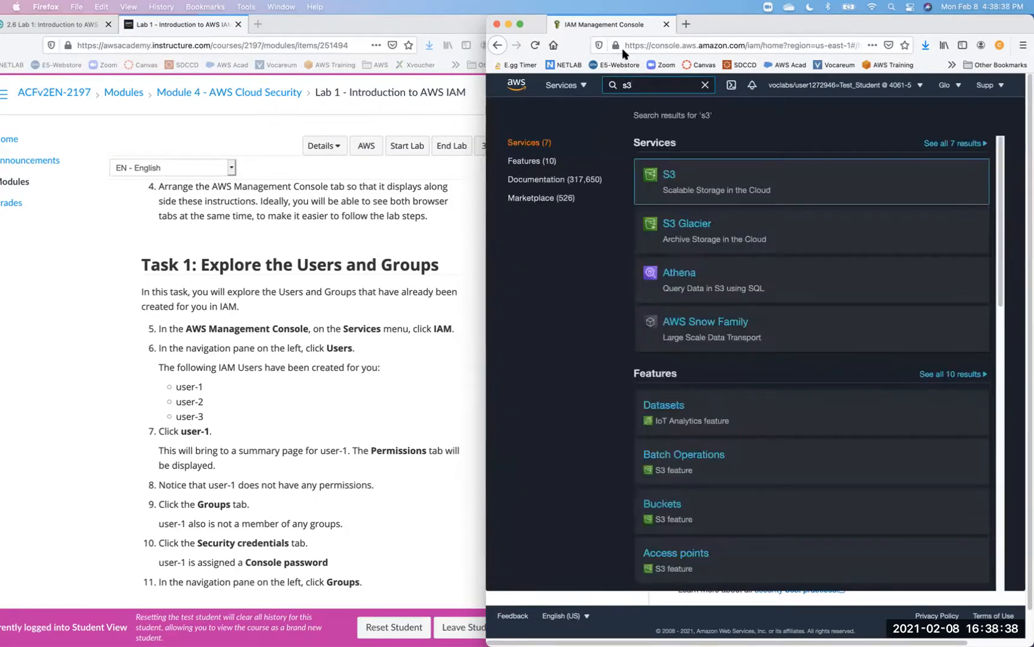
right_click(672, 174)
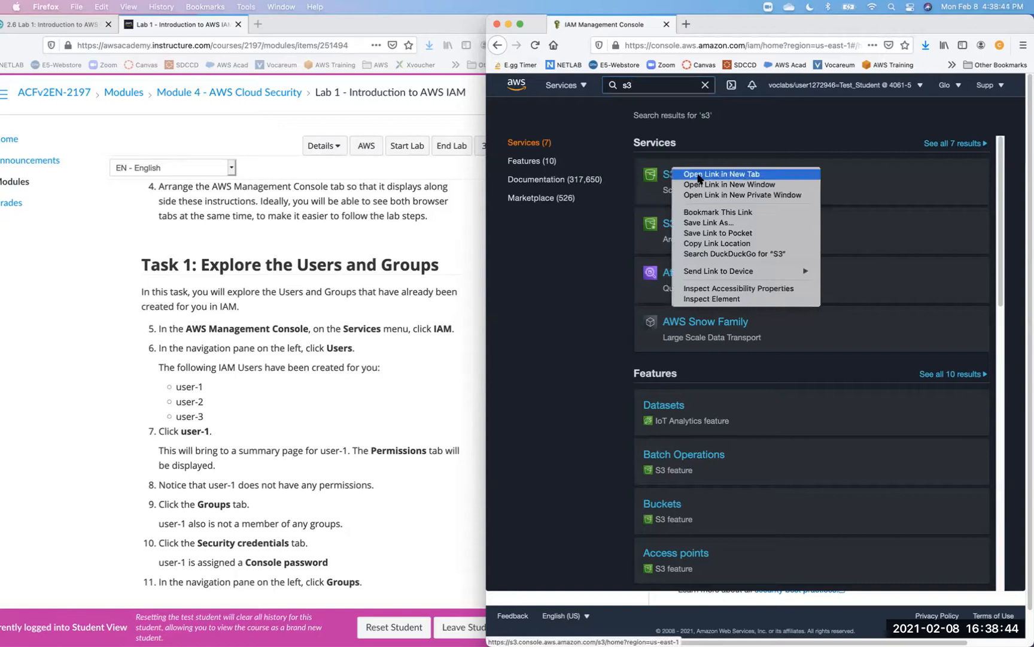
left_click(698, 174)
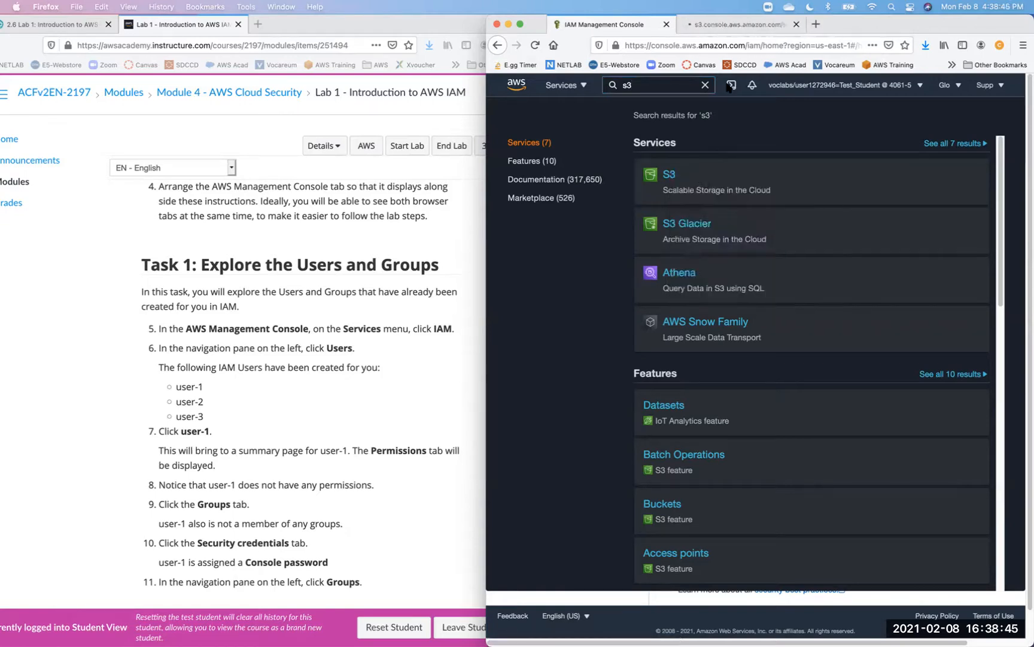
left_click(719, 25)
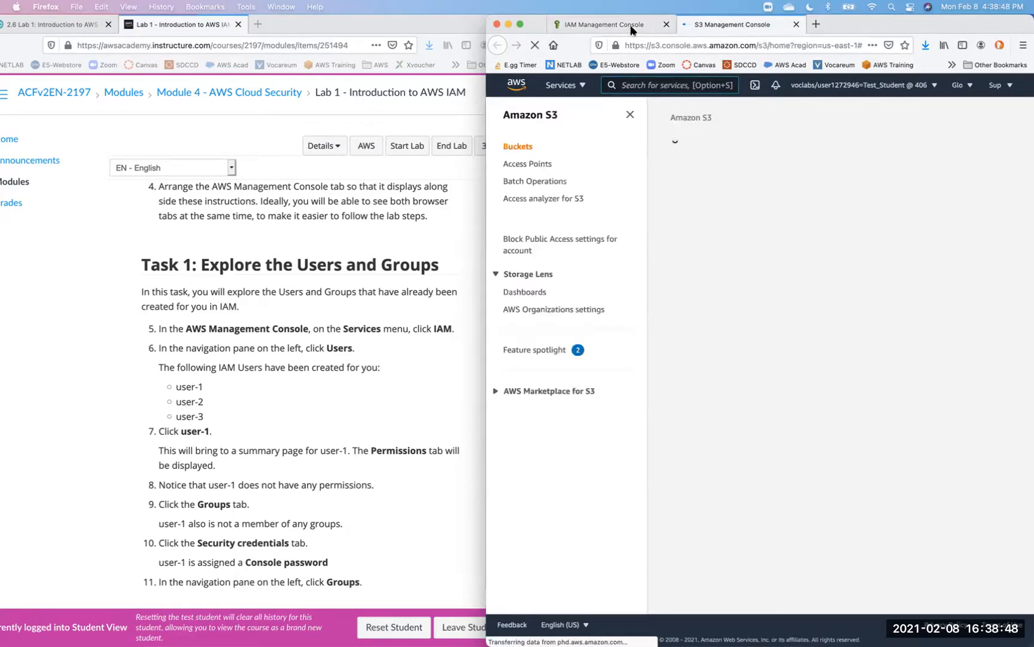
Dismiss the s3 search results in the IAM console, check the S3 bucket list, and return to the IAM dashboard.
left_click(631, 27)
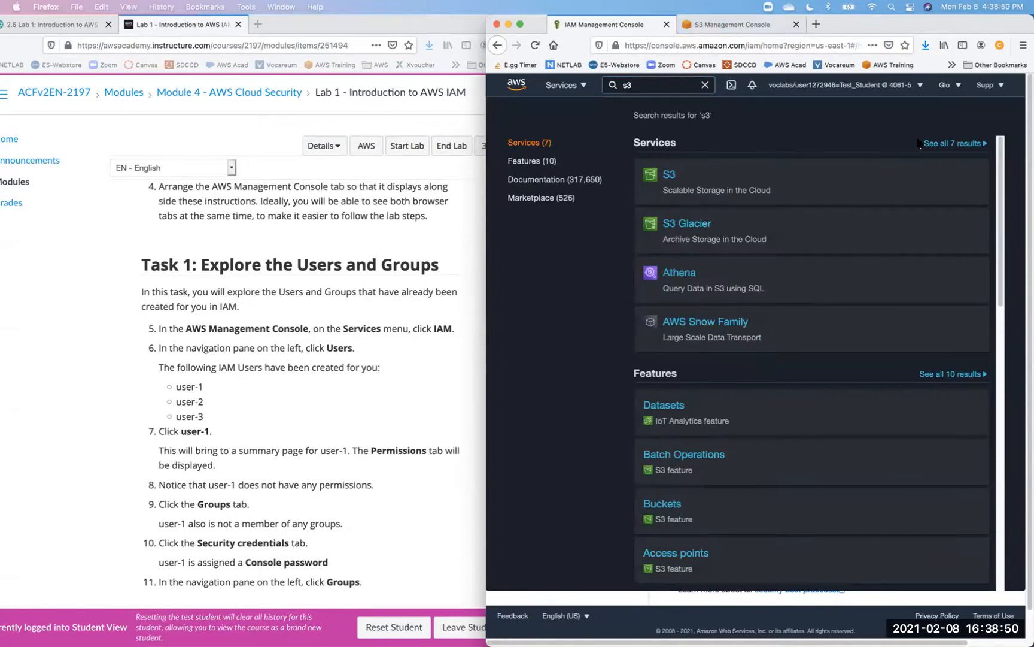
scroll(898, 144, "down", 2)
key("Escape")
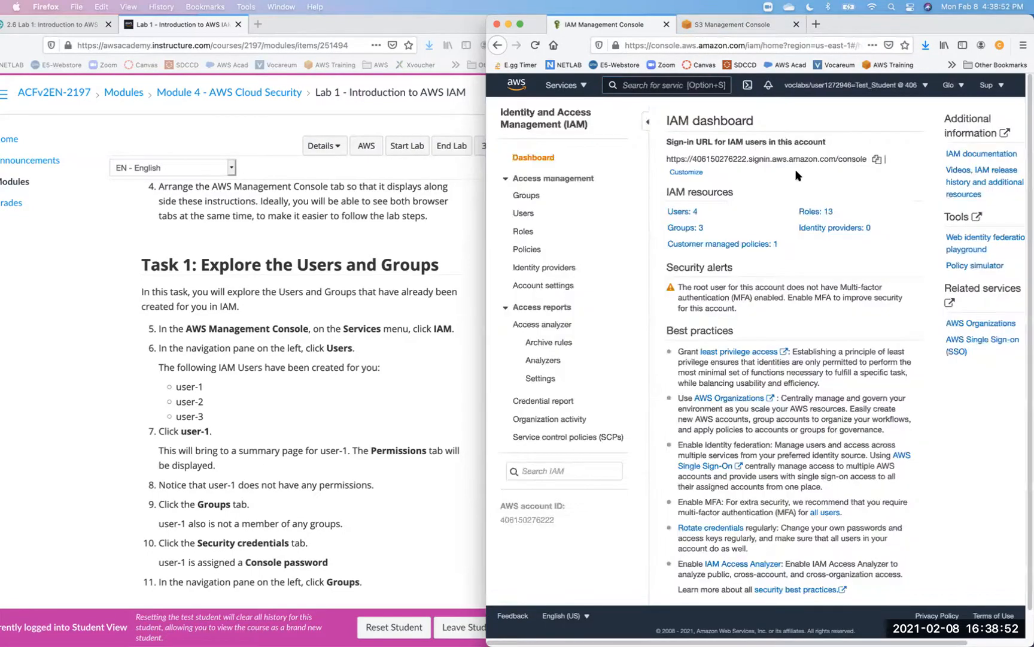
left_click(731, 25)
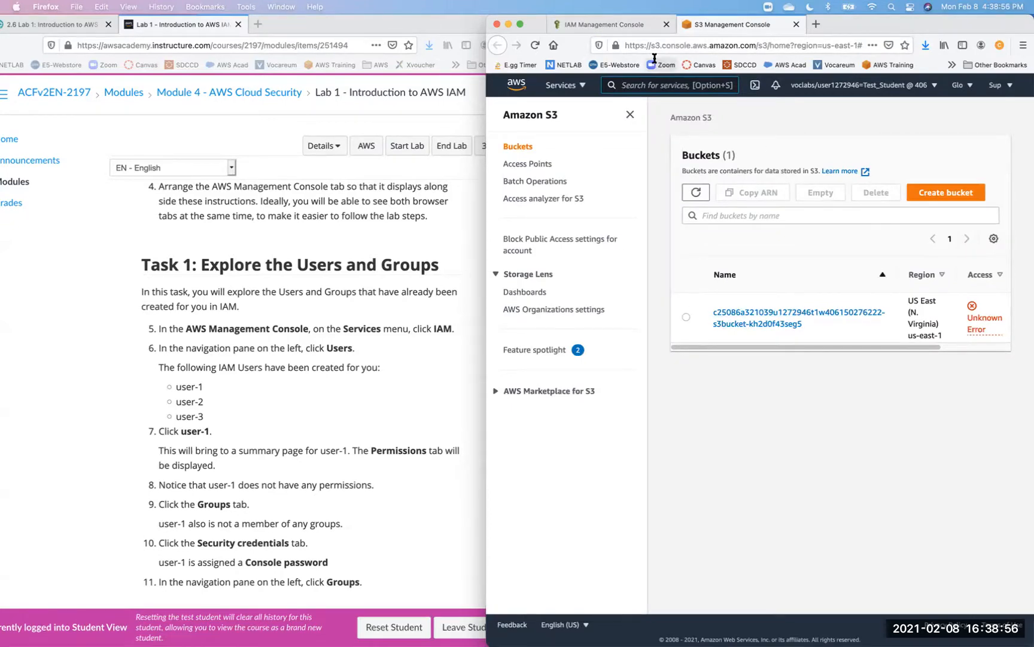
left_click(623, 28)
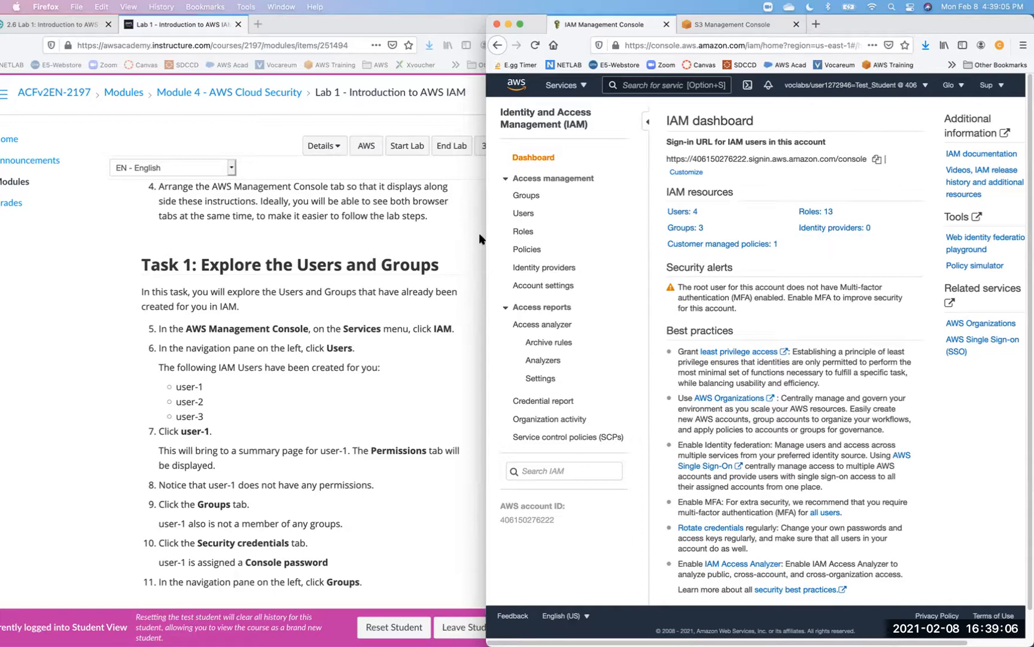
Widen the AWS console window further over the lab instructions, then search for ec2 and open the EC2 dashboard.
left_click_drag(485, 247, 387, 246)
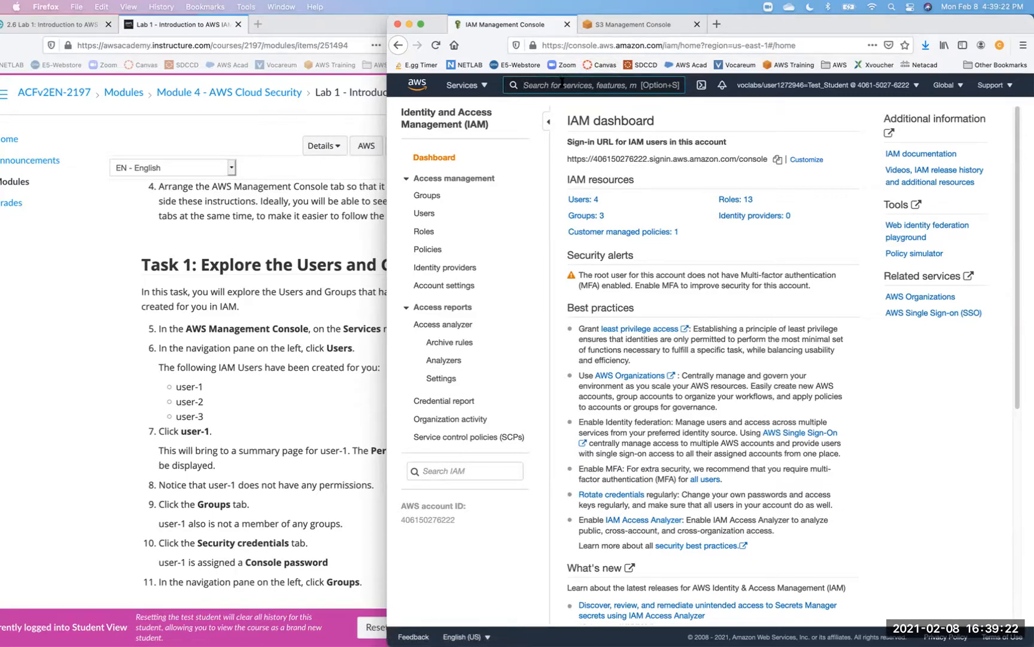
type("ec2")
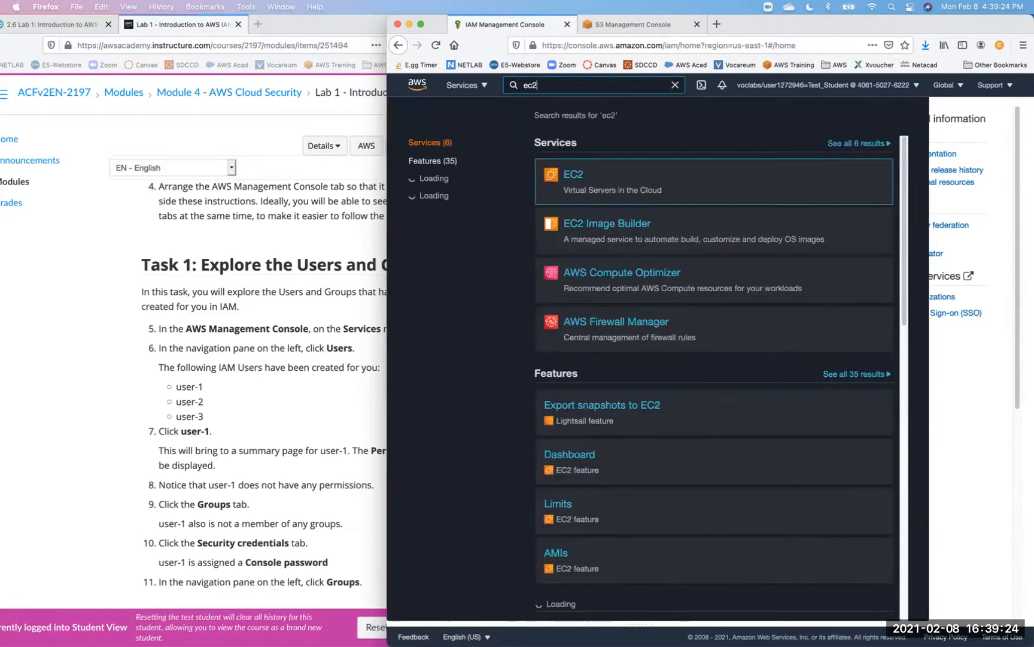
left_click(571, 176)
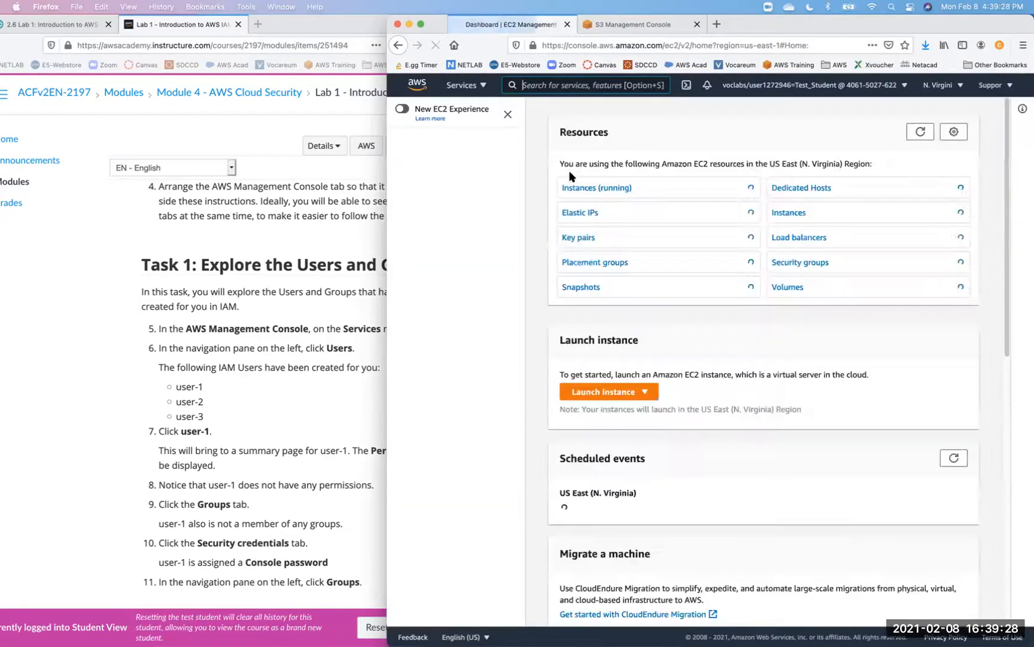
Look over the available AWS regions without changing the region, then open the list of running EC2 instances.
left_click(960, 88)
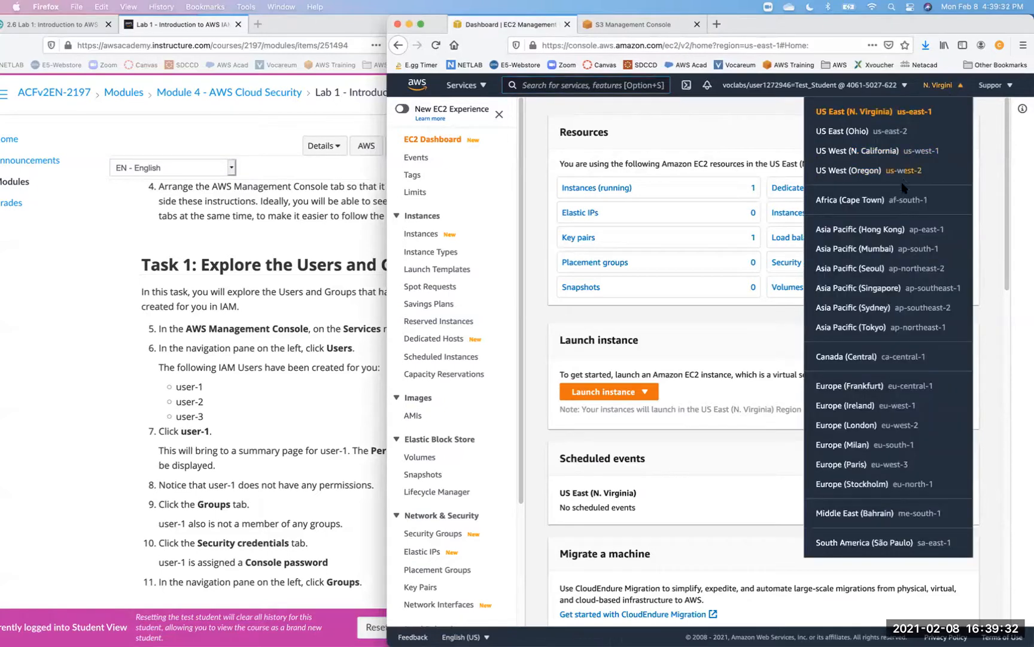
left_click(625, 108)
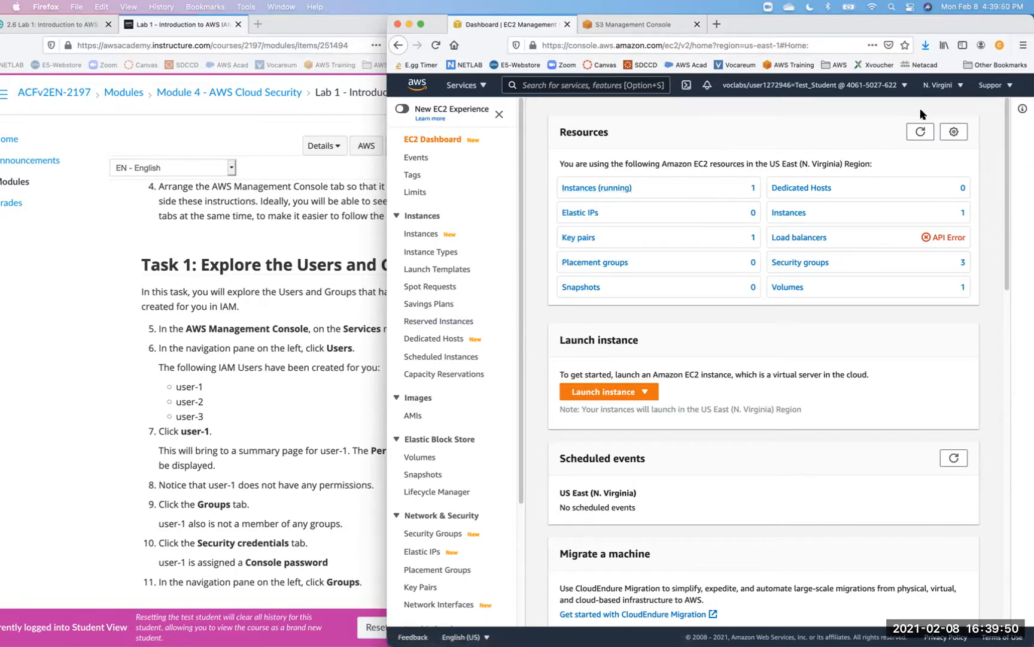
left_click(615, 189)
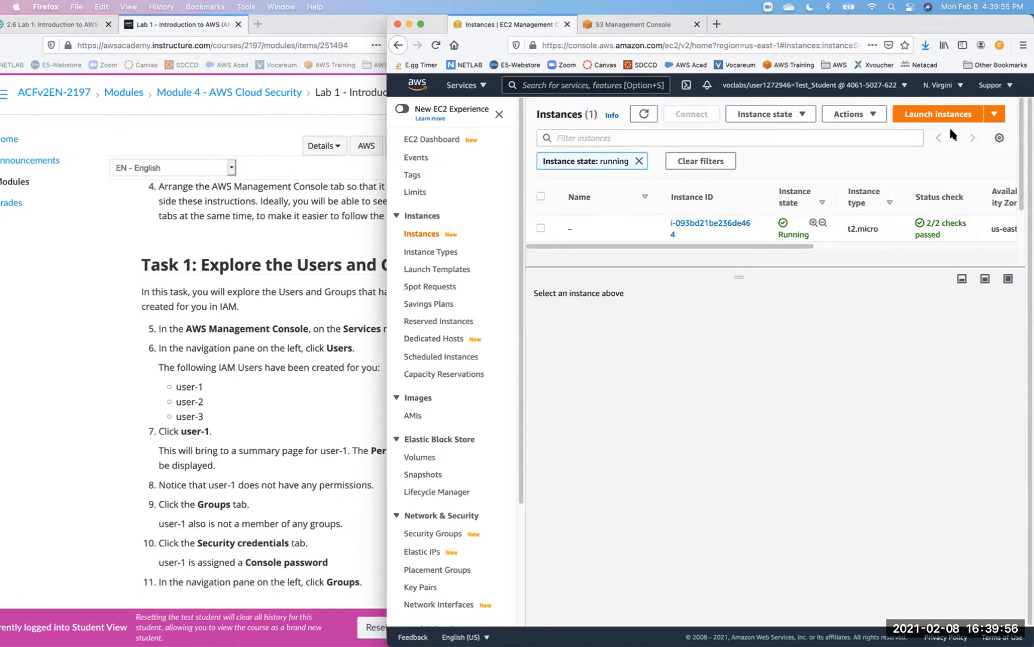
Switch the region to US West (N. California) and open its EC2 dashboard.
left_click(958, 88)
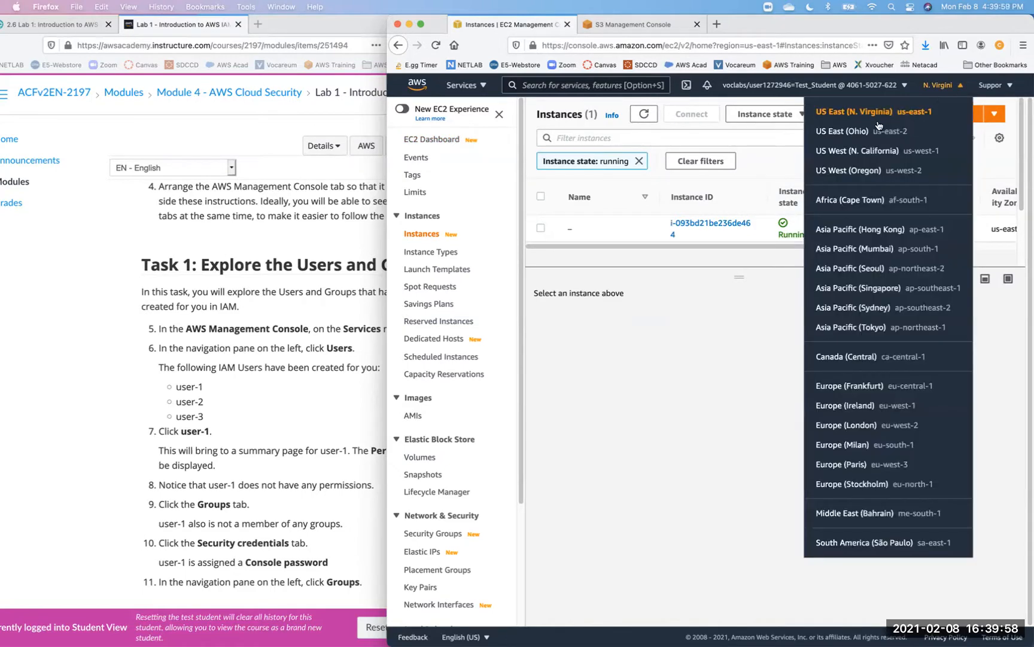
left_click(861, 153)
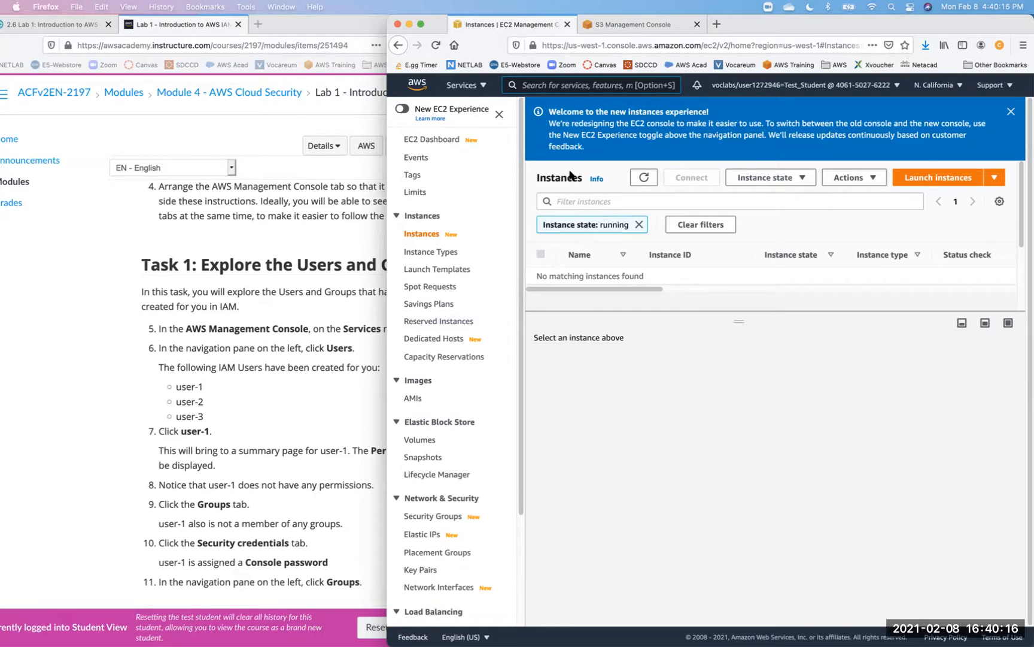
left_click(422, 141)
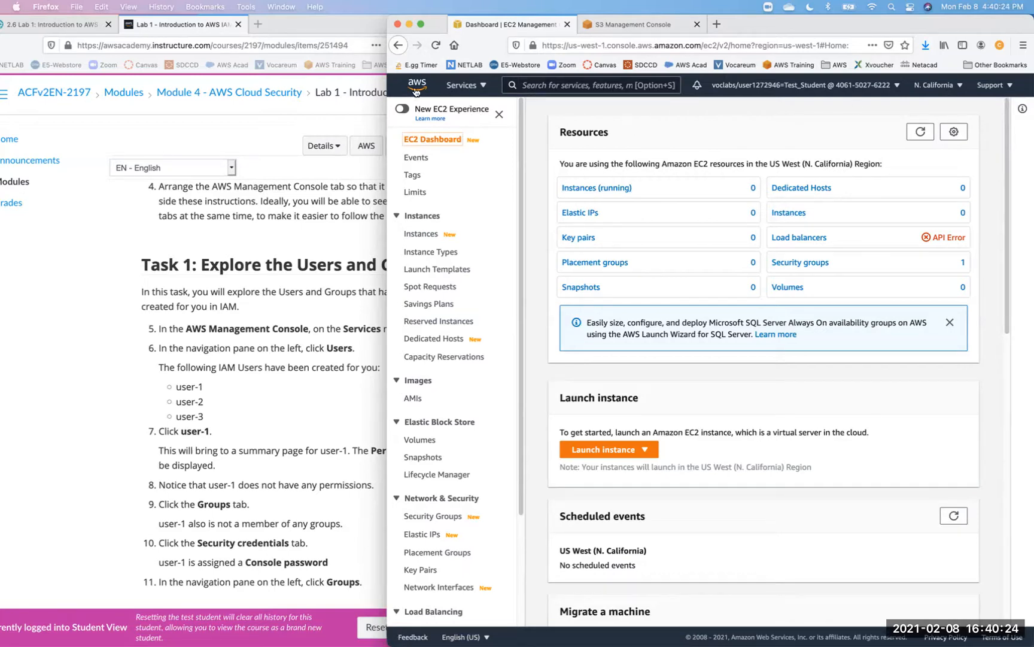
Go back through the visited pages to the EC2 dashboard of the US East (N. Virginia) region.
left_click(398, 45)
left_click(397, 46)
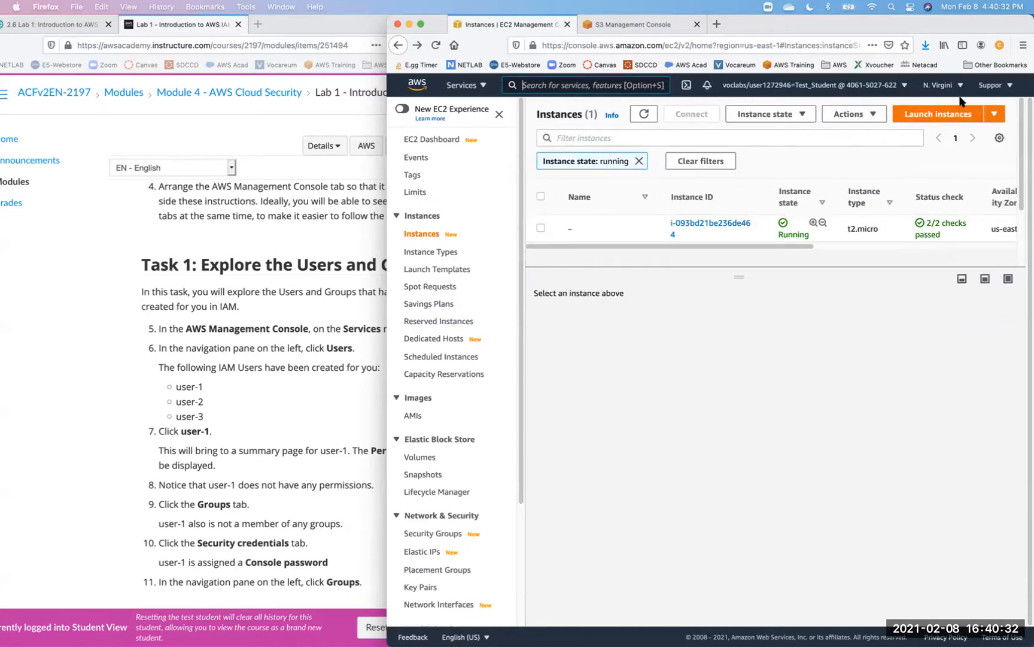
left_click(399, 47)
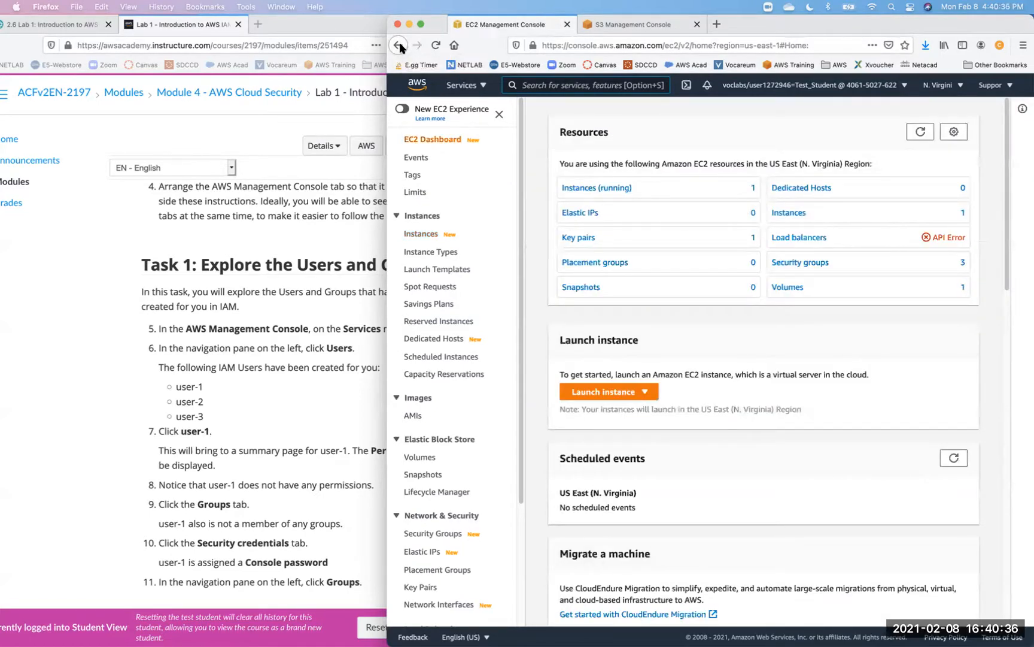
Go back to the IAM dashboard and check whether IAM offers a region selection.
left_click(400, 46)
left_click_drag(400, 47, 423, 90)
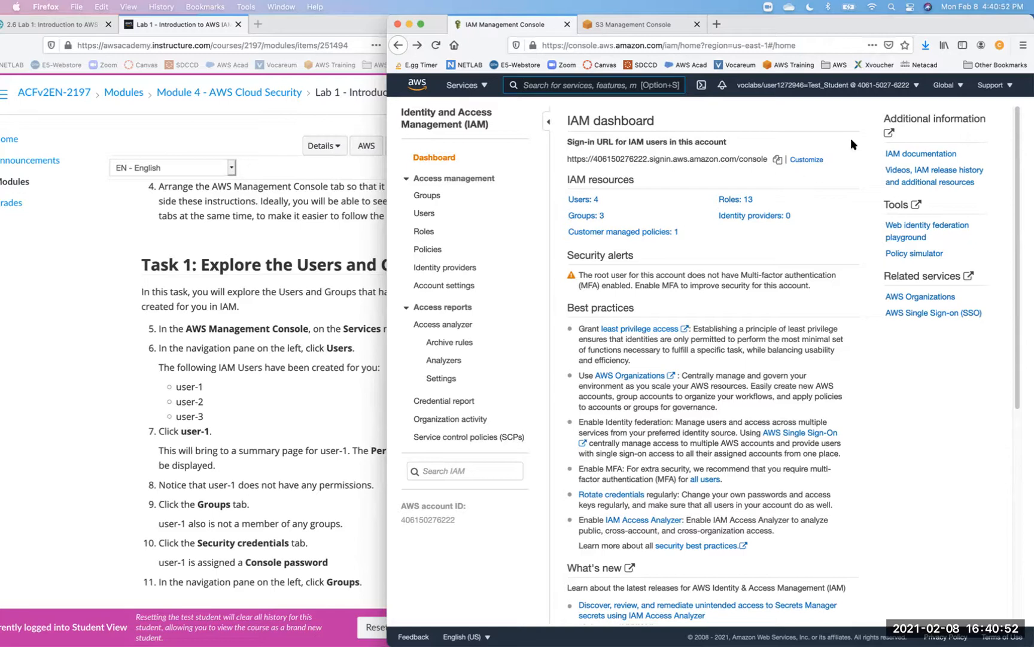
left_click(957, 90)
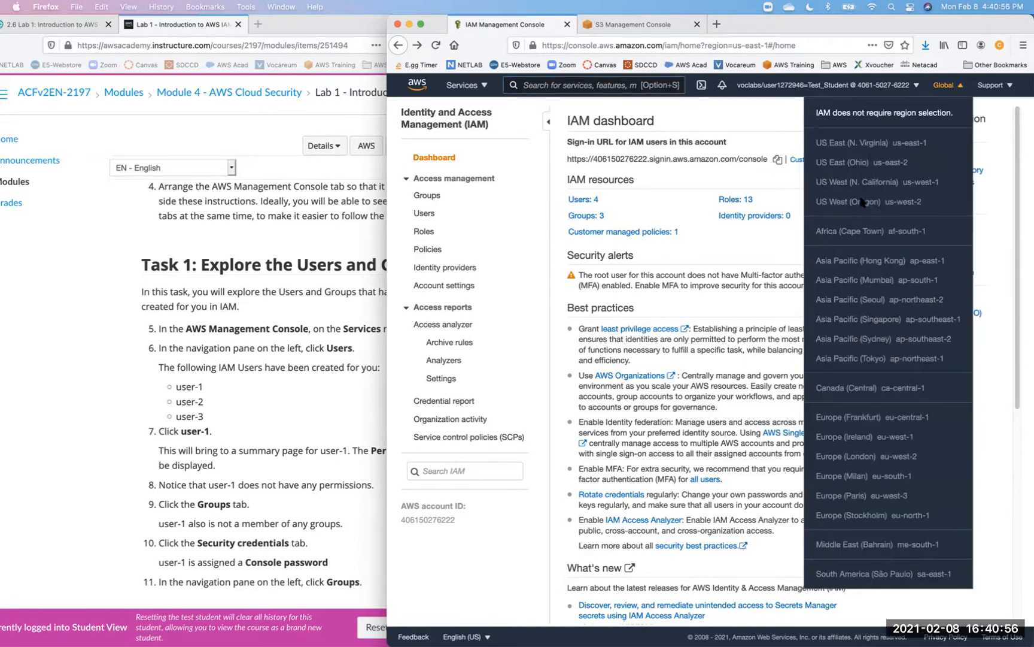
left_click(756, 122)
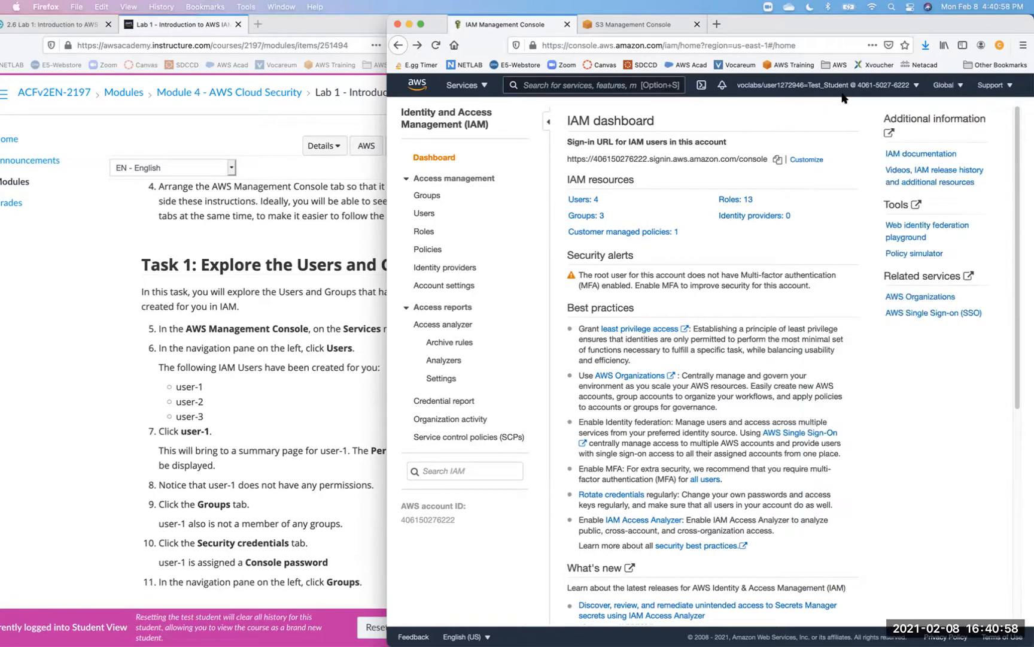
Switch to the open S3 console and check whether S3 offers a region selection.
left_click(658, 26)
left_click(945, 87)
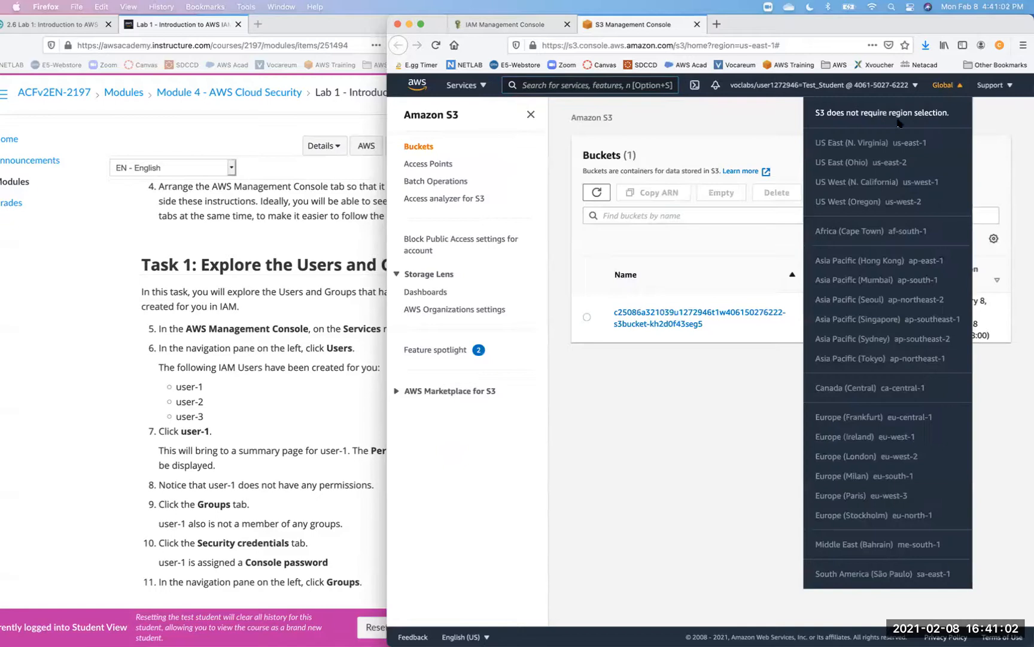
left_click(669, 268)
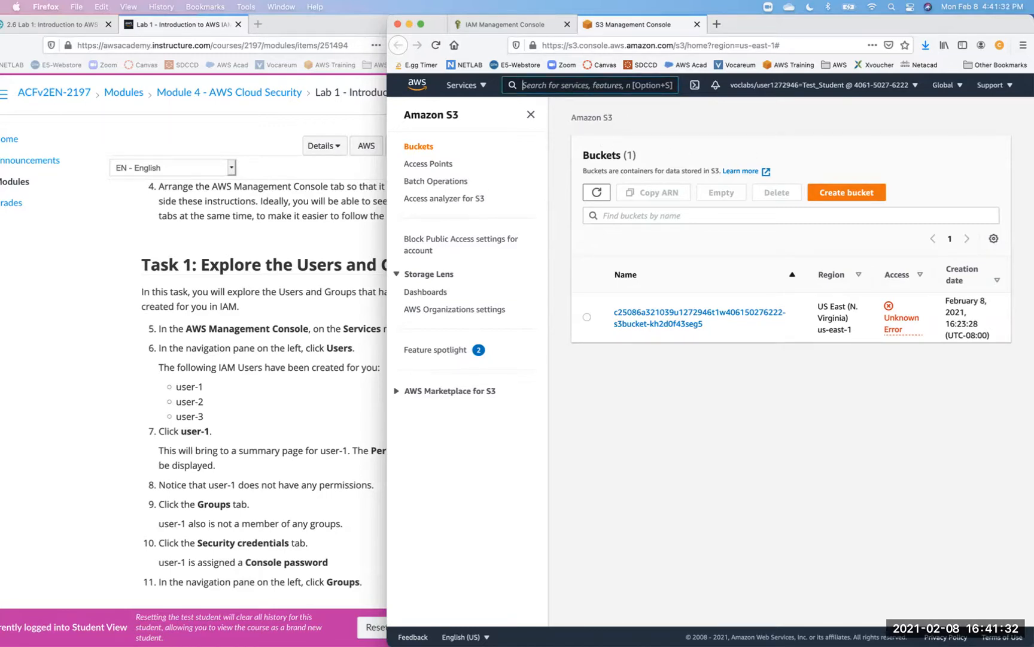
Search for EC2, open it in a new tab and switch its region to US West (N. California).
type("EC2")
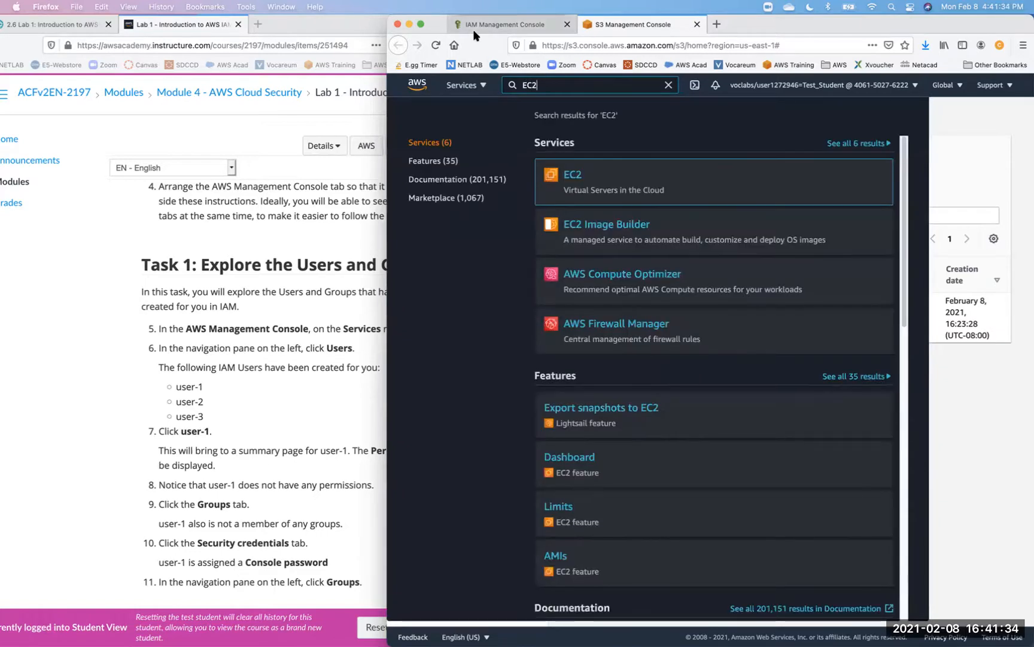
right_click(574, 180)
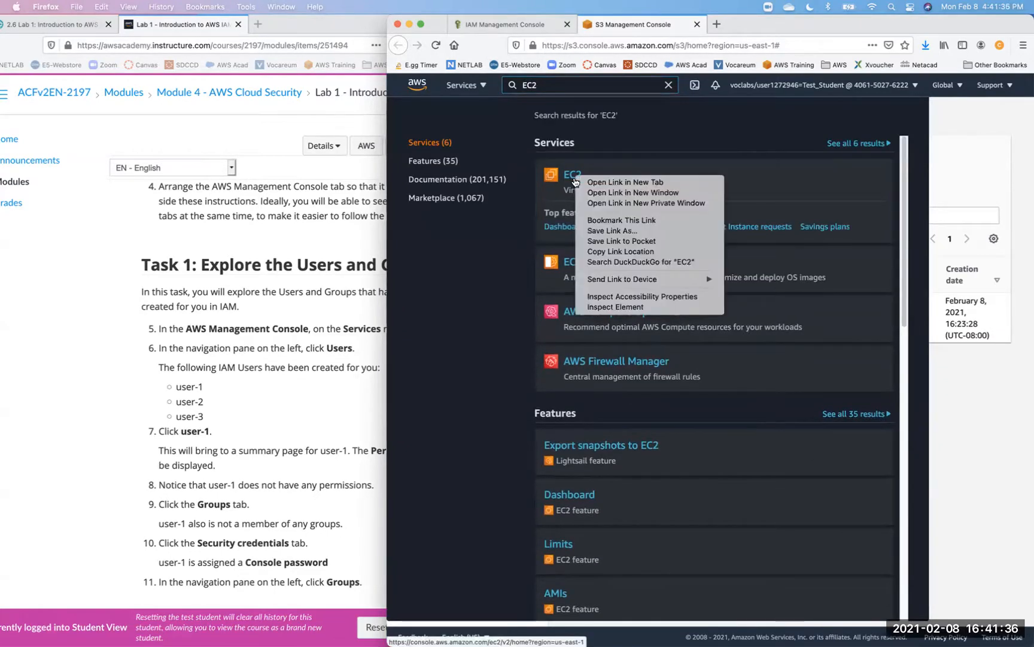
left_click(605, 182)
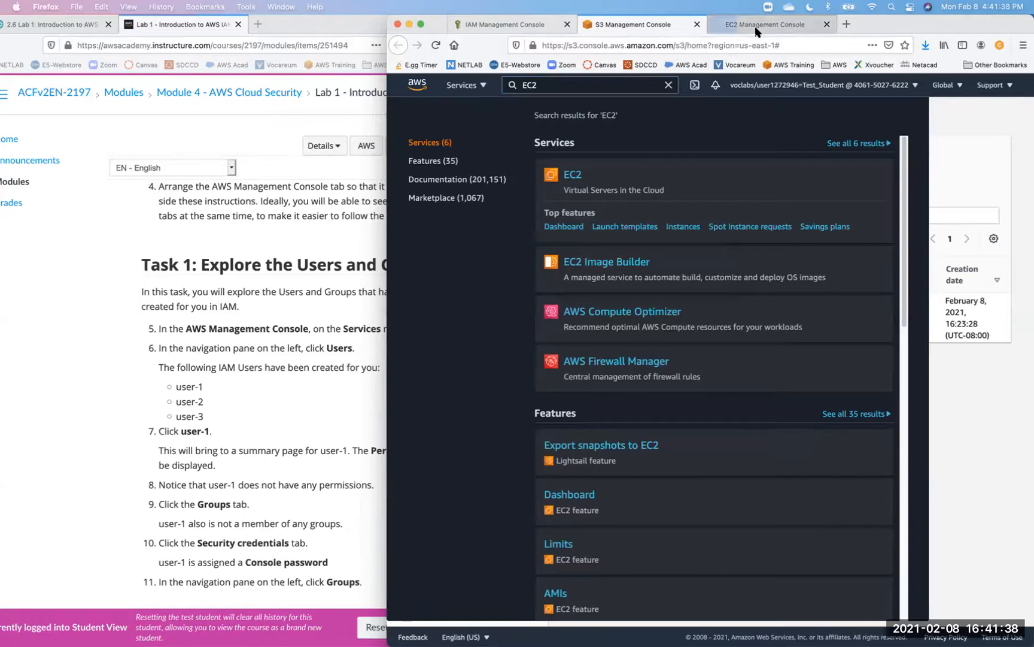
left_click(757, 27)
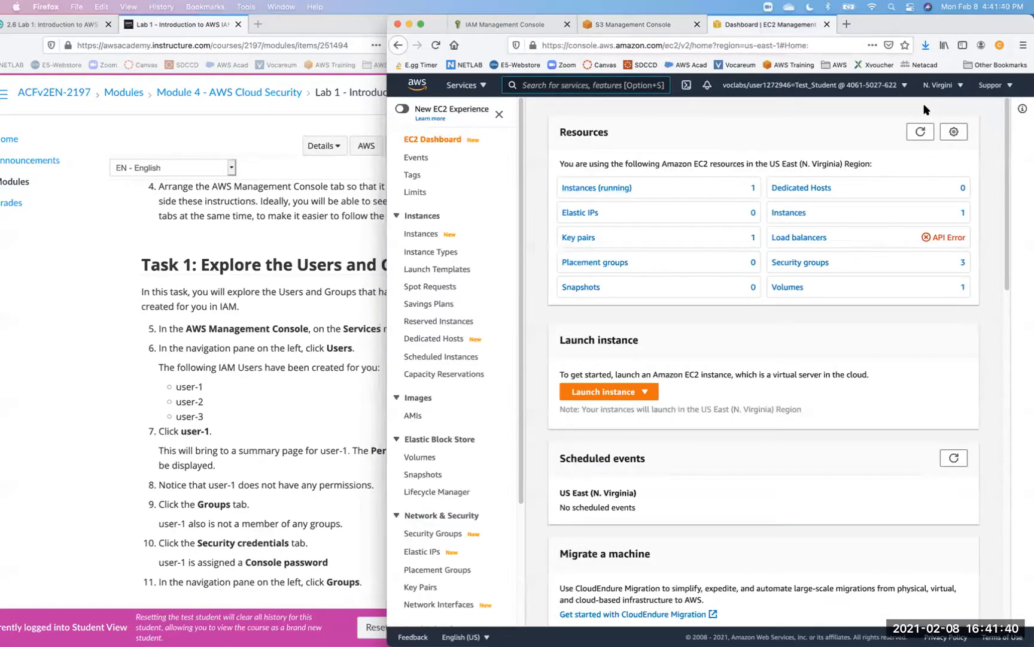
left_click(946, 90)
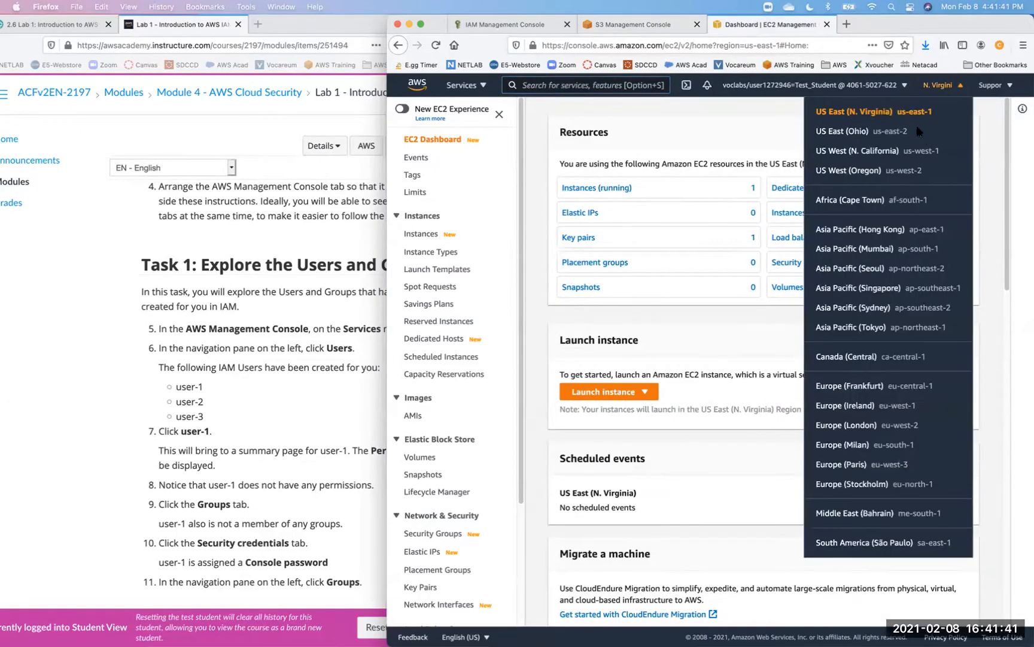
left_click(889, 154)
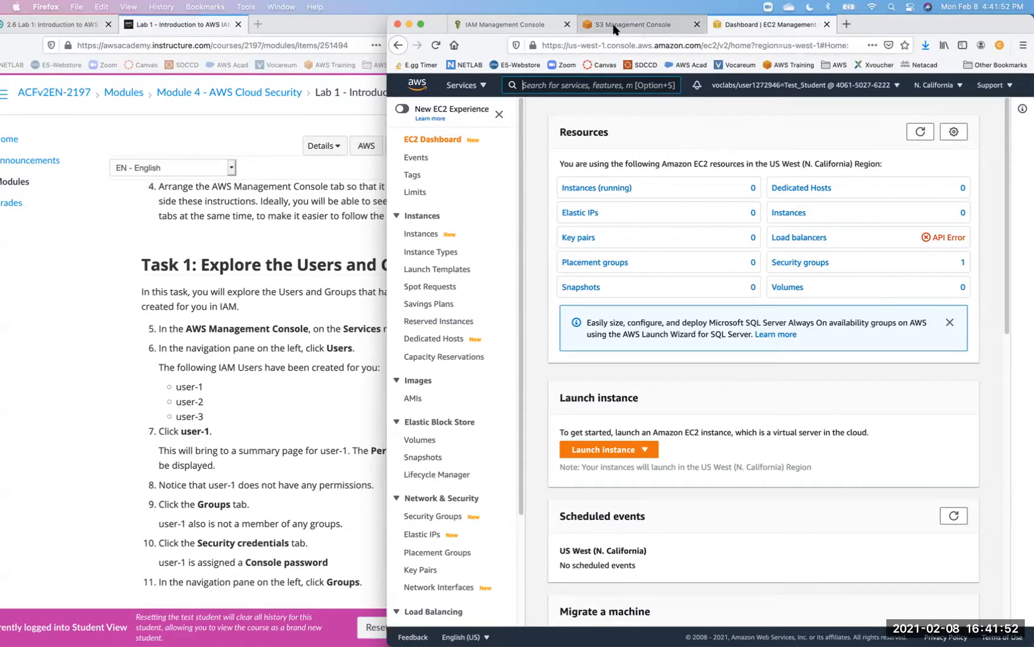
Dismiss the EC2 search results in the S3 console and close the EC2, S3 and IAM console tabs.
left_click(627, 29)
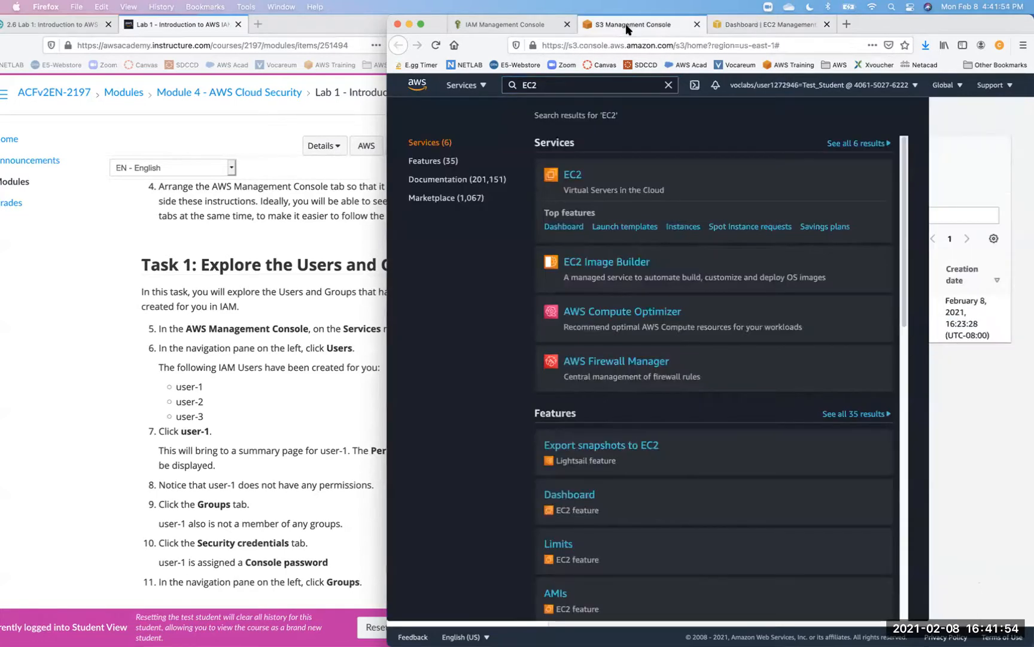
left_click(971, 140)
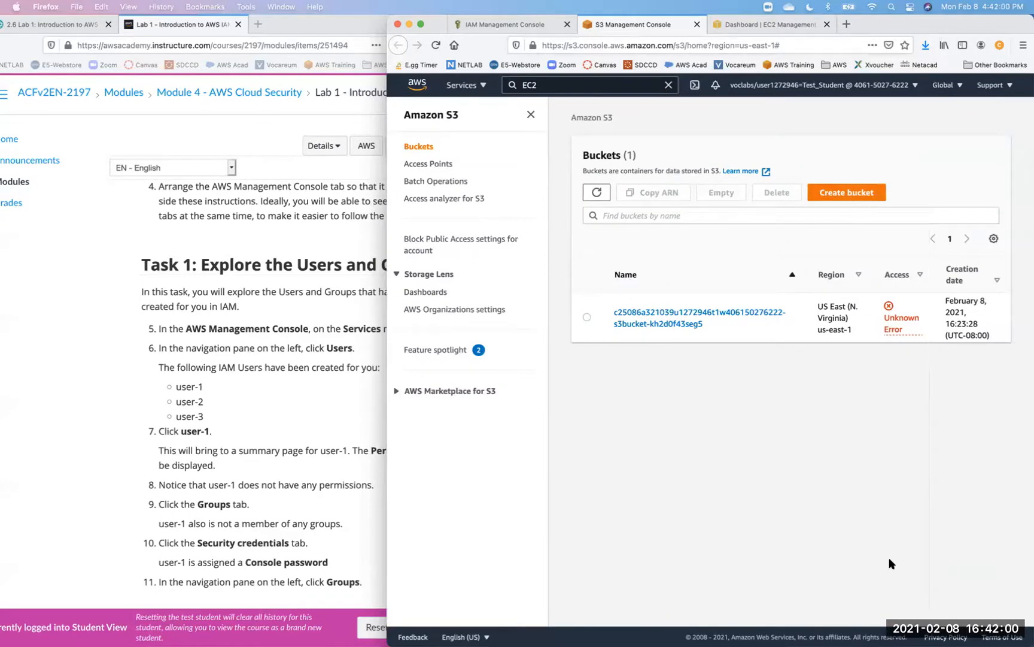
left_click(516, 26)
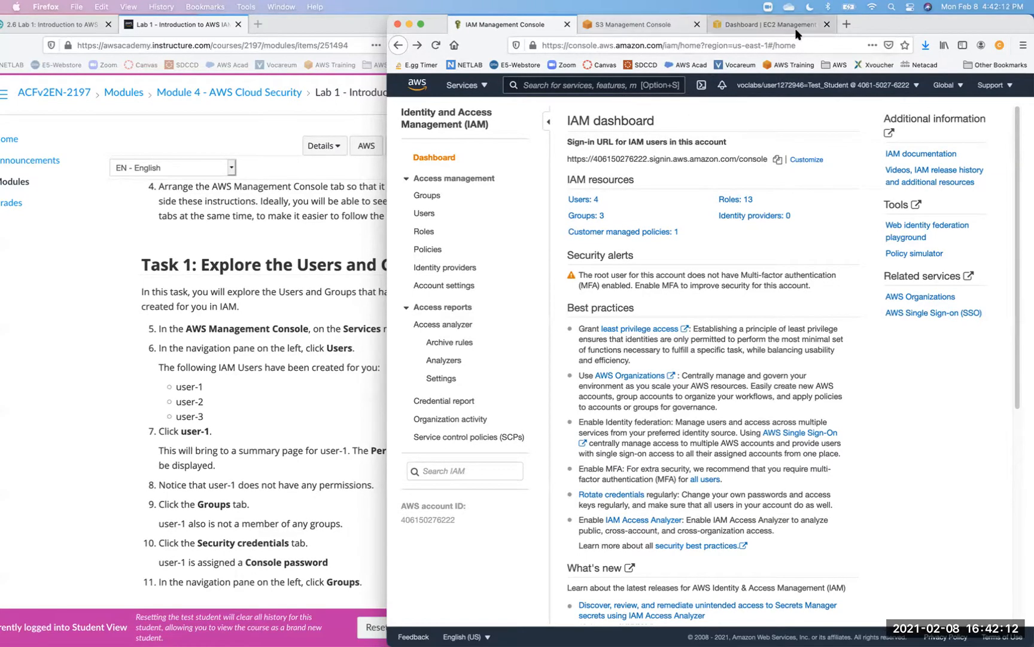
left_click(825, 25)
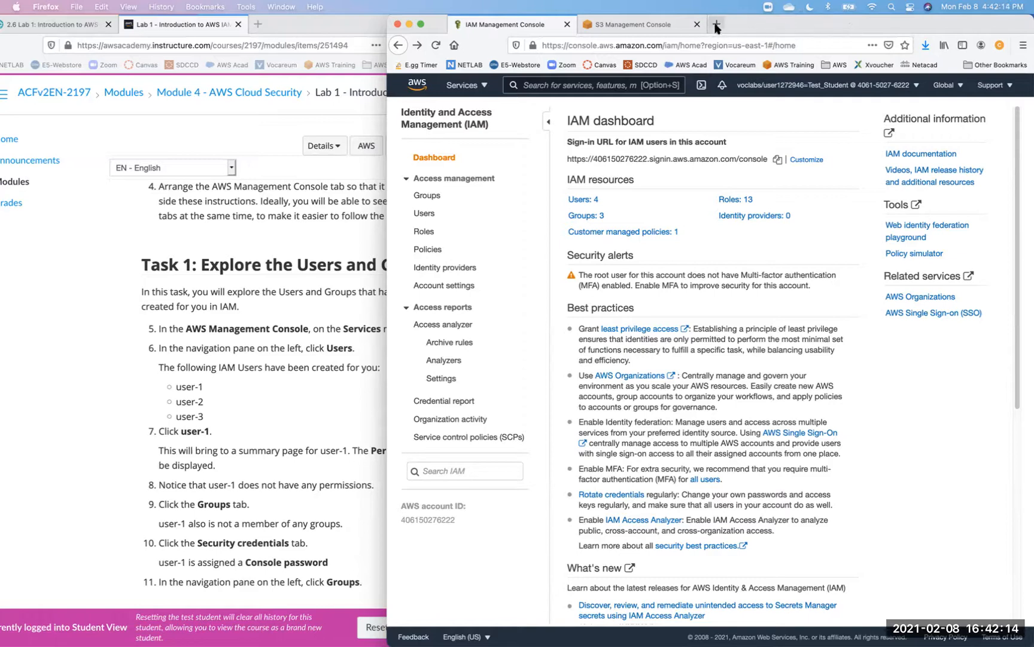
left_click(696, 24)
left_click(566, 24)
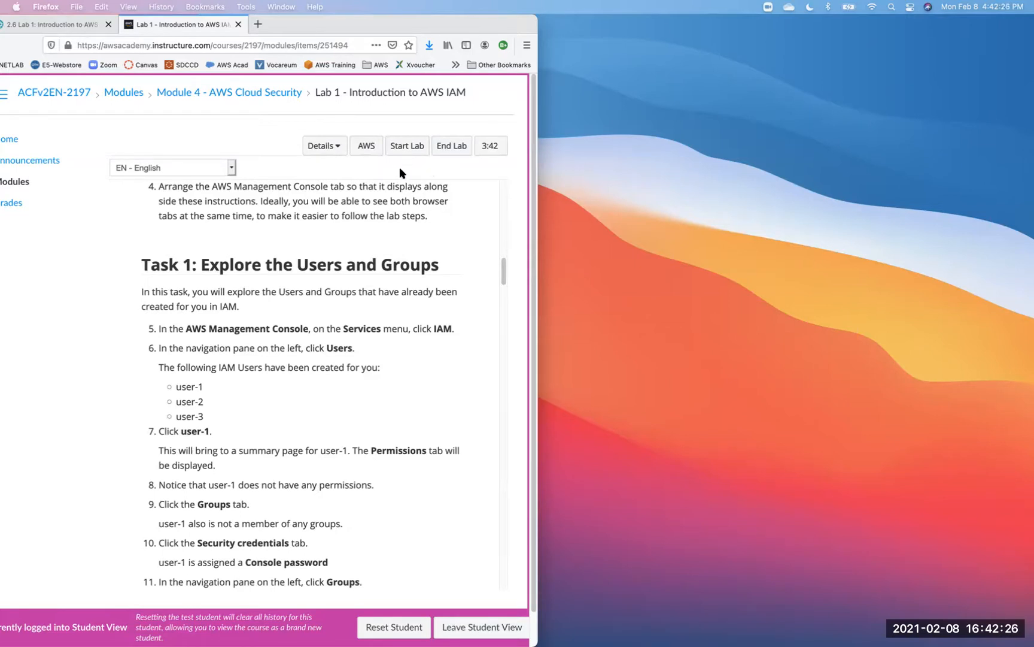
Reopen the AWS Management Console from the lab page and arrange it in its own widened window beside the instructions.
left_click(367, 147)
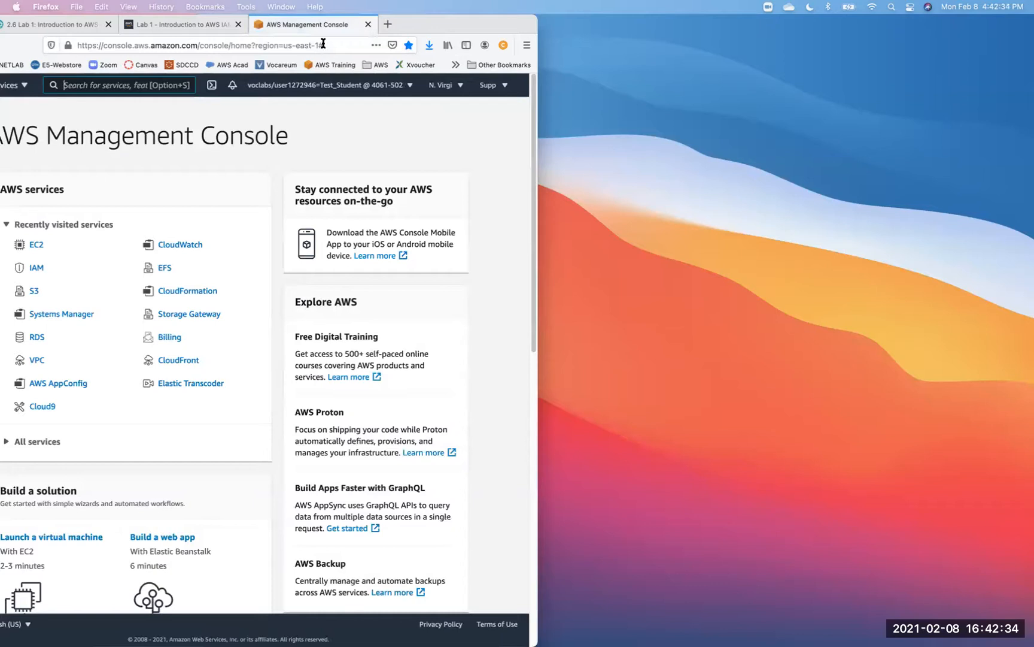
left_click_drag(314, 31, 597, 69)
left_click_drag(430, 305, 504, 290)
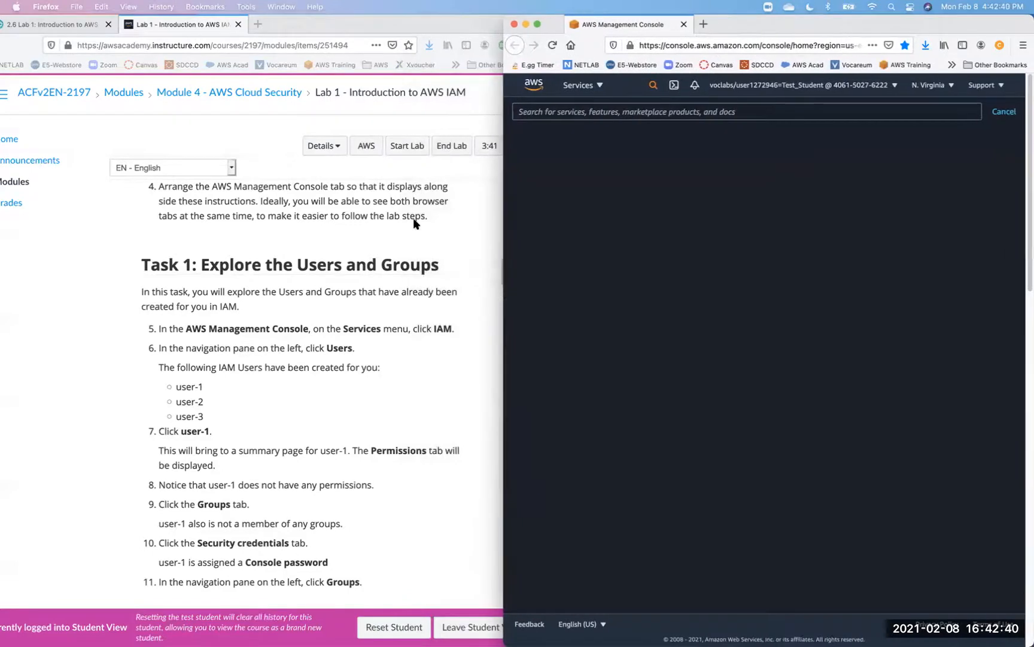
left_click(406, 120)
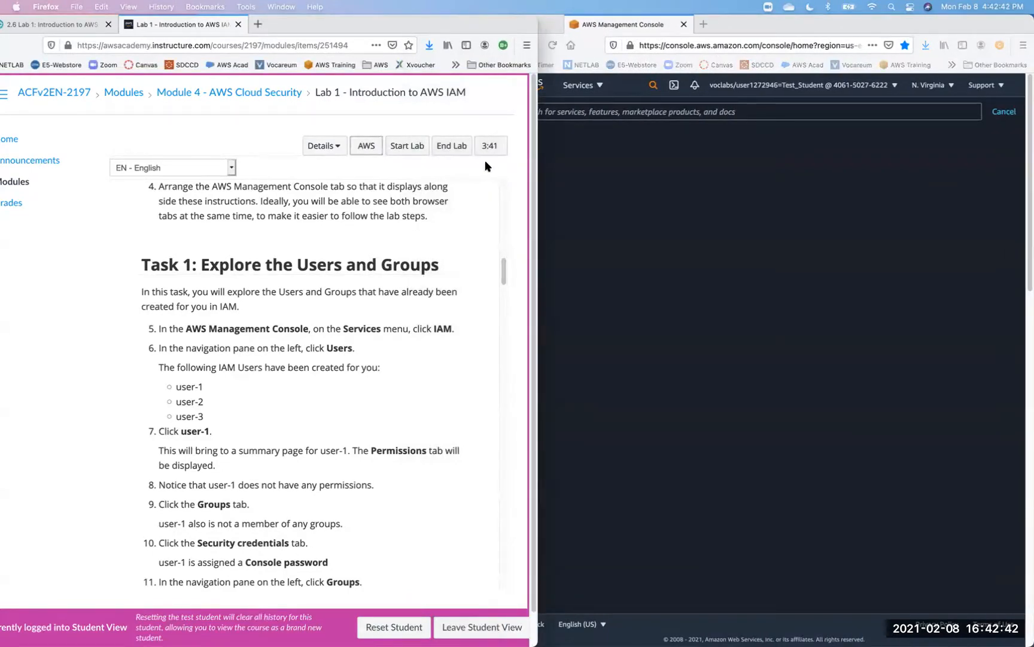
left_click(660, 191)
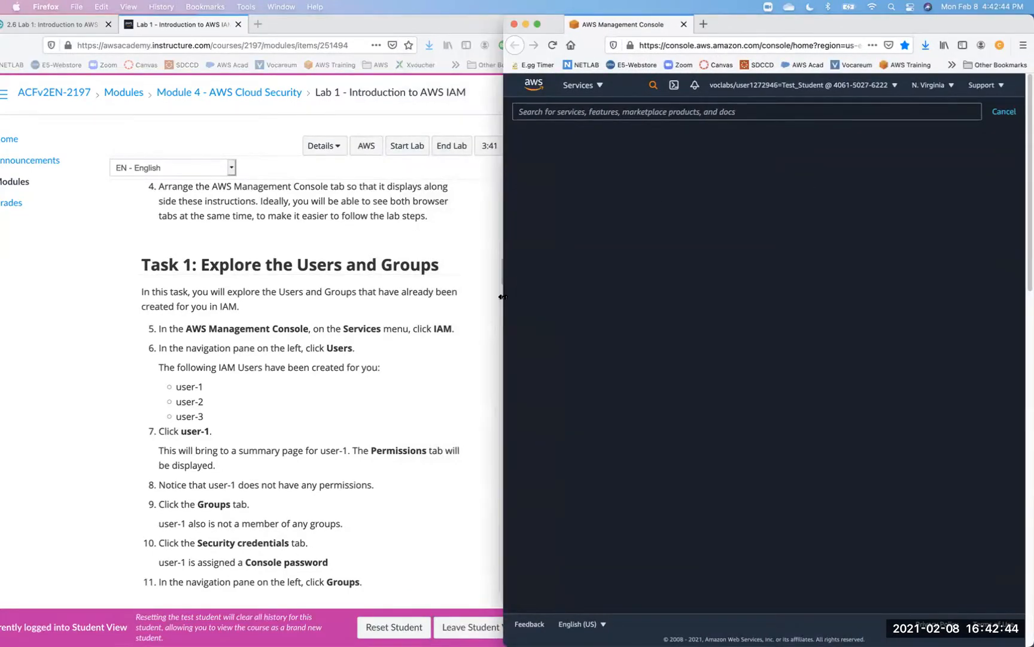
left_click_drag(504, 293, 468, 294)
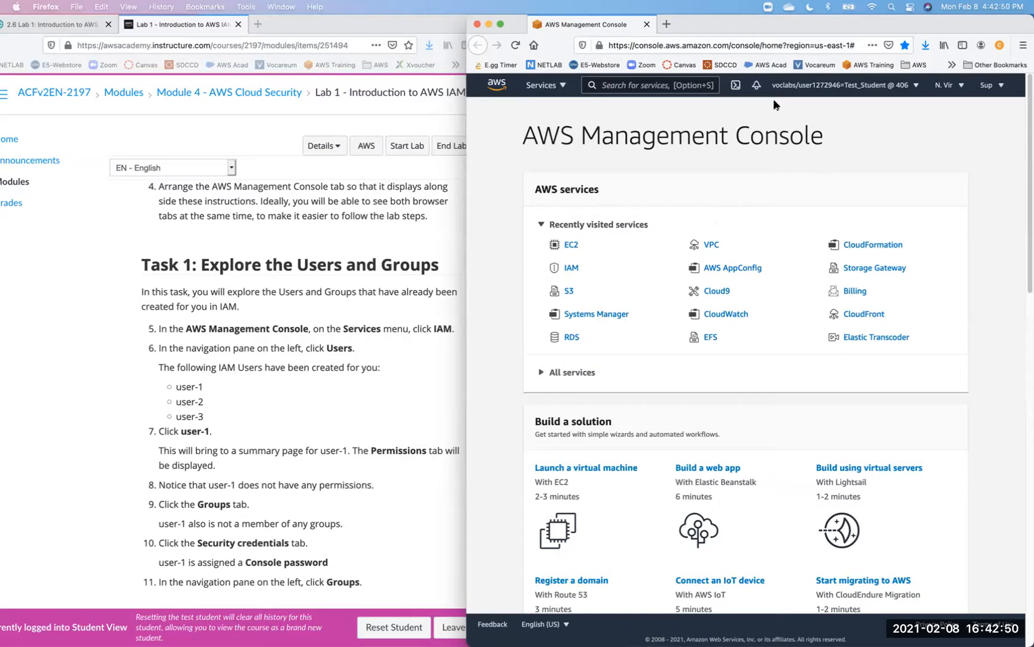
Skim the lab instructions from Task 1 down to the user-1 sign-in and testing steps.
left_click(274, 259)
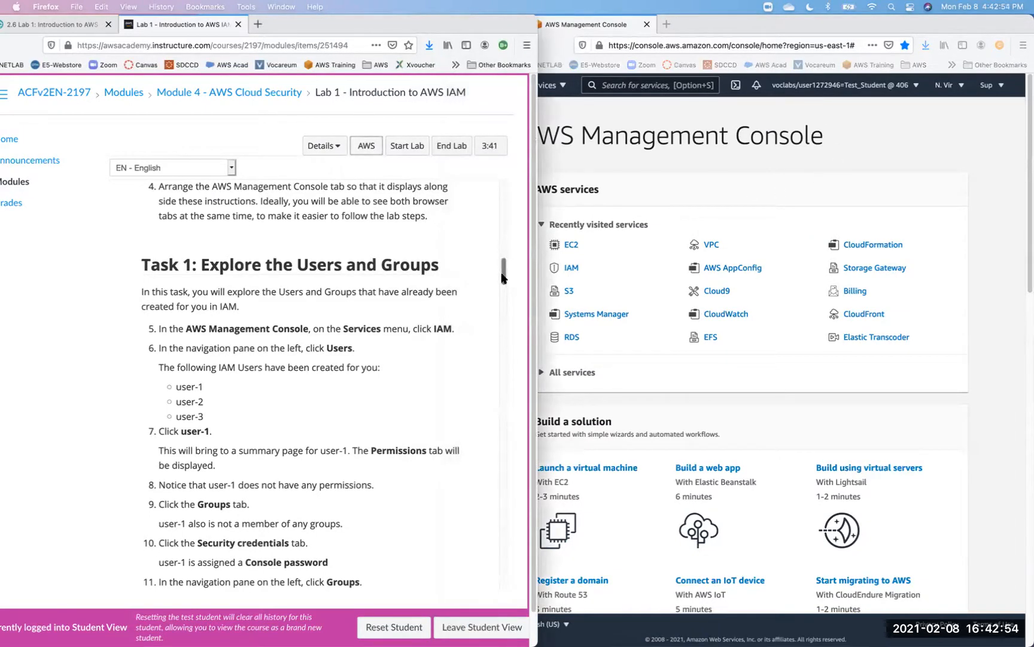
scroll(503, 278, "down", 15)
scroll(509, 383, "down", 15)
scroll(509, 439, "down", 10)
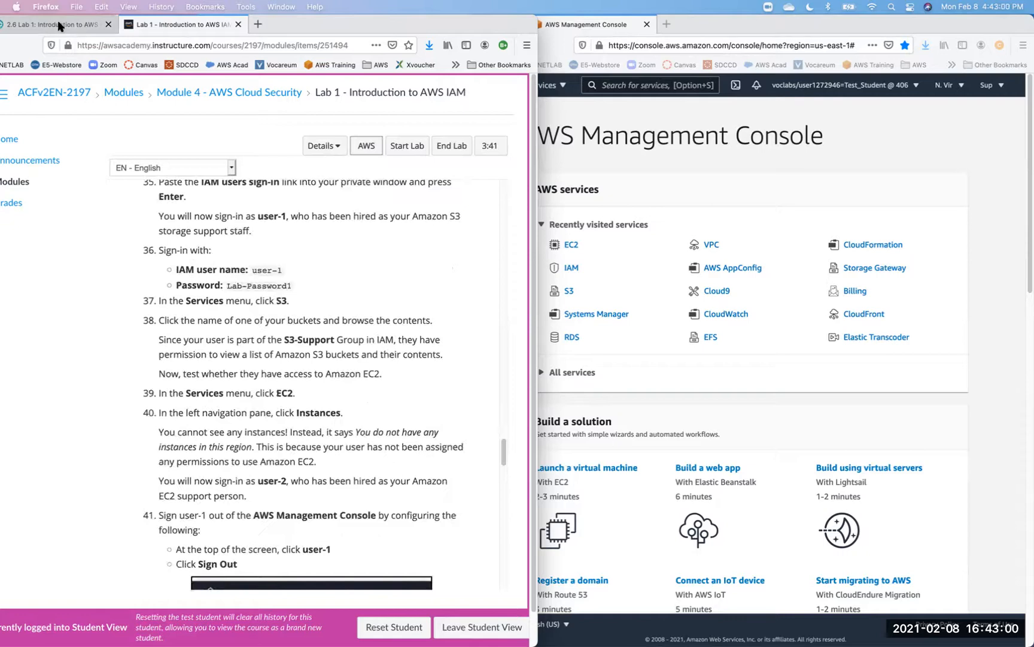
Review the procedure and the required deliverable screenshot on the 2.6 Lab 1: Introduction to AWS IAM assignment page.
left_click(59, 26)
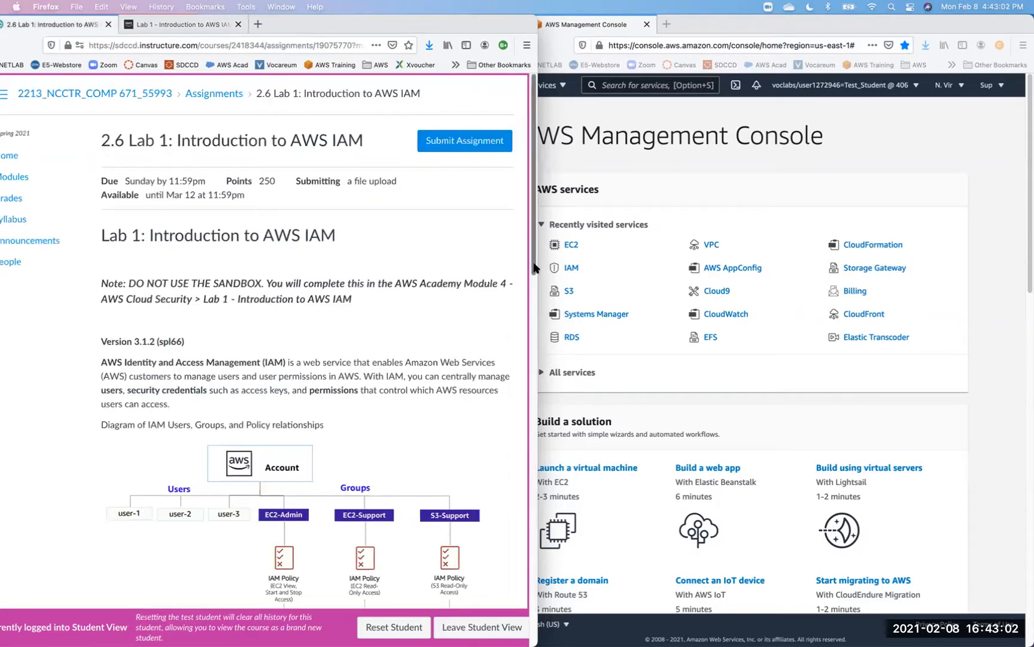
scroll(533, 272, "down", 10)
scroll(520, 546, "down", 10)
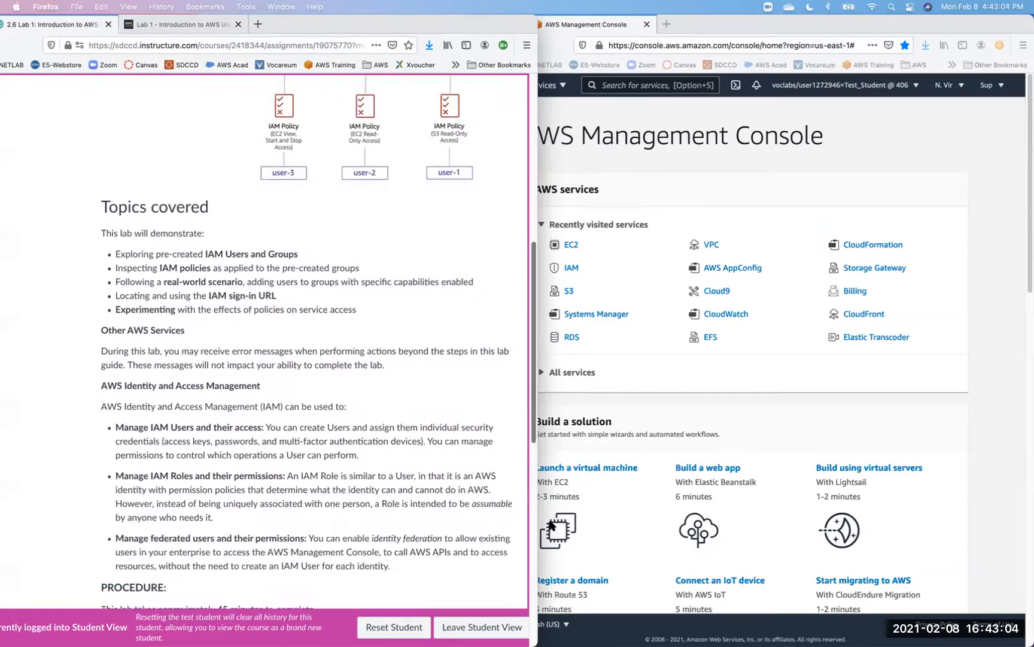
scroll(520, 546, "down", 3)
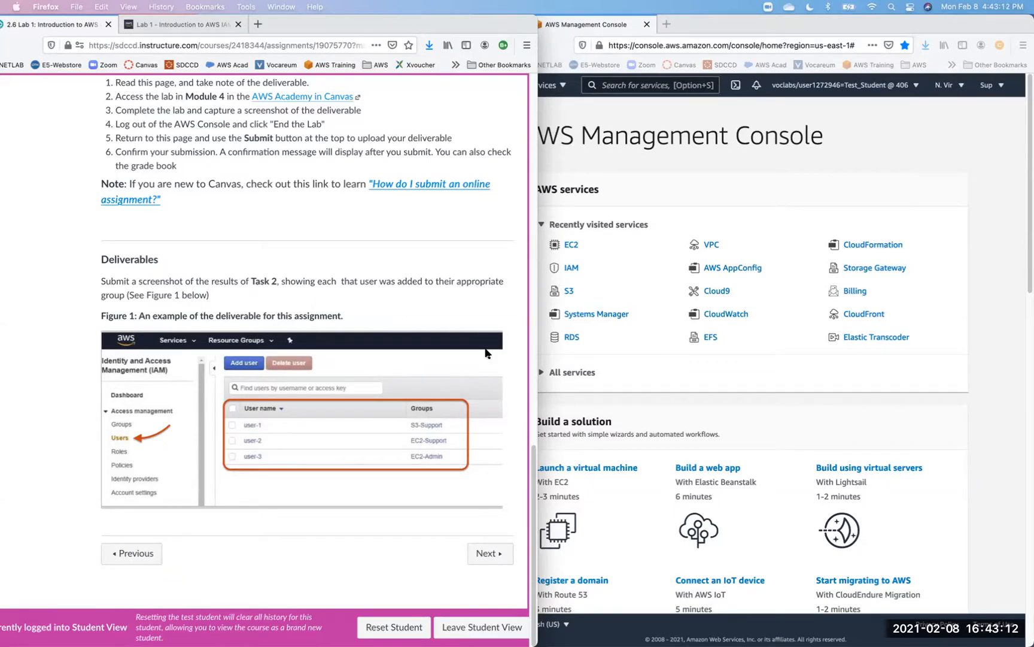
scroll(531, 393, "up", 2)
scroll(532, 393, "up", 7)
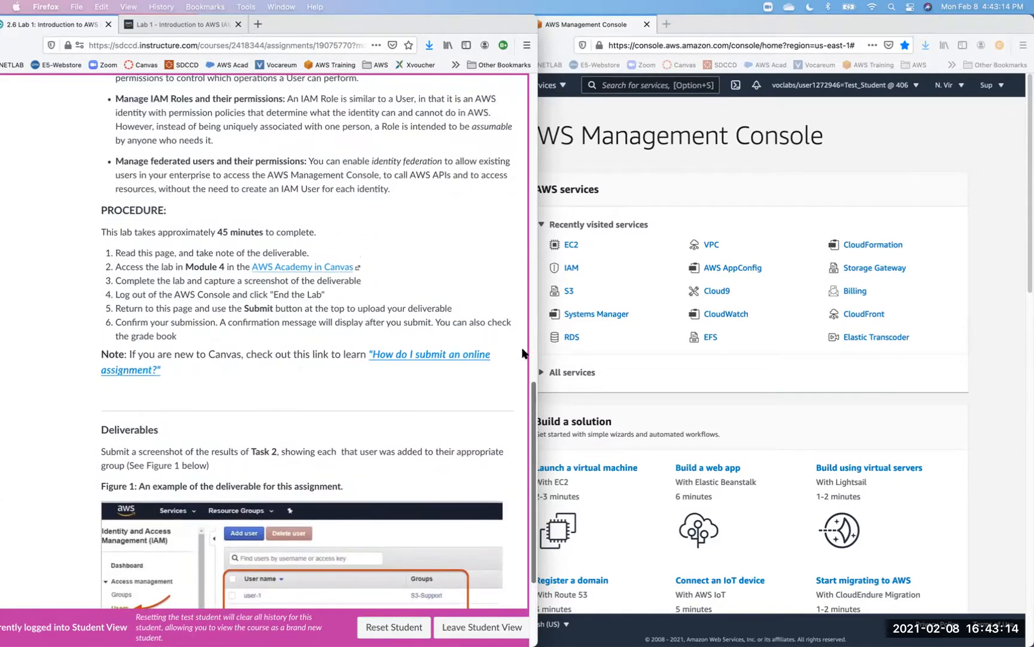
left_click(627, 180)
left_click(316, 240)
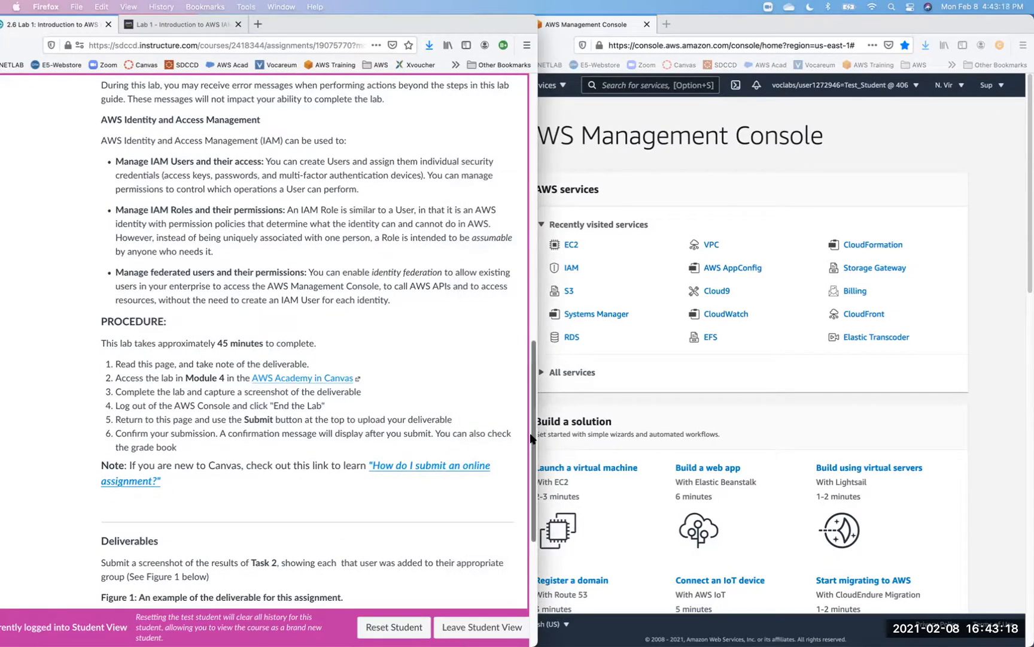
scroll(530, 330, "up", 19)
left_click_drag(522, 241, 522, 404)
Return to the AWS Academy lab instructions and read through from Task 2 to the Lab Complete and Conclusion sections.
left_click(179, 24)
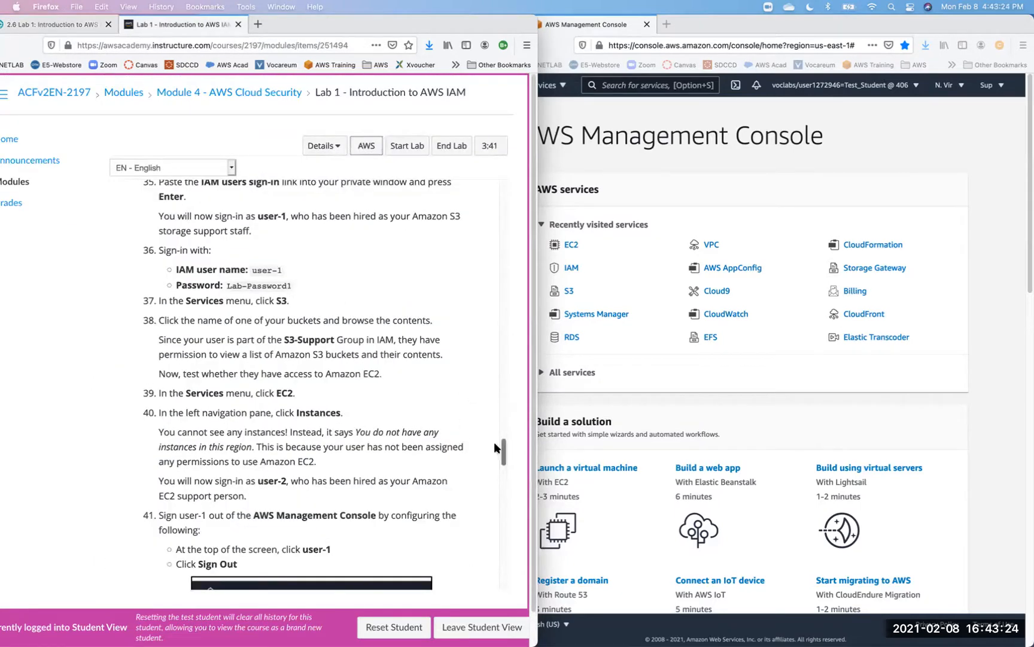
scroll(494, 446, "up", 15)
scroll(485, 378, "up", 10)
scroll(485, 376, "down", 8)
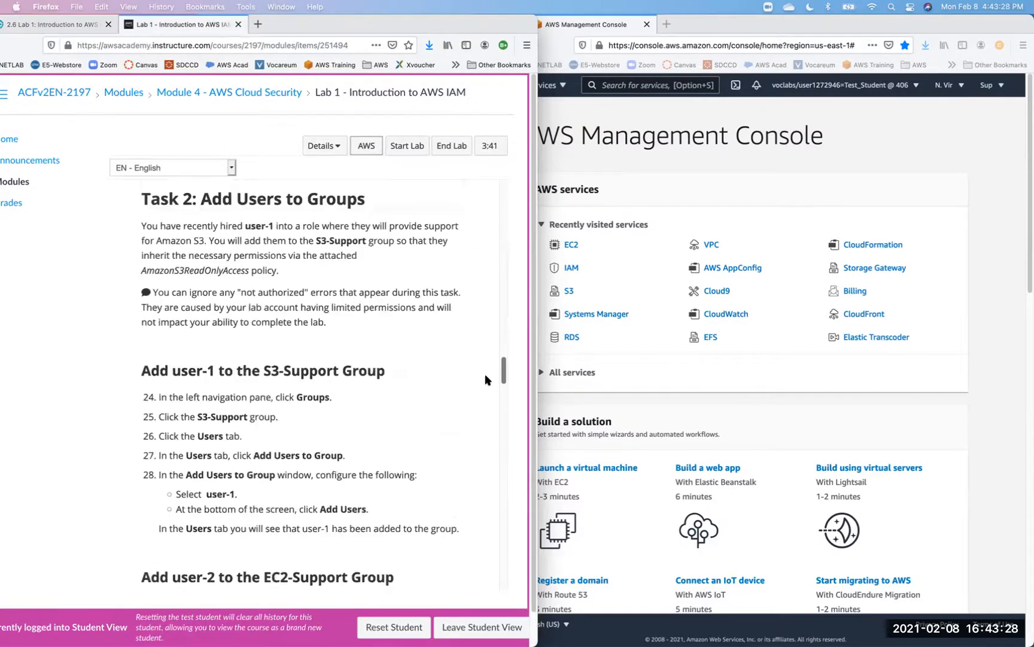
scroll(489, 413, "down", 12)
scroll(493, 455, "down", 15)
scroll(495, 533, "down", 15)
mouse_move(500, 567)
left_mouse_down()
mouse_move(506, 592)
mouse_move(506, 578)
left_mouse_up()
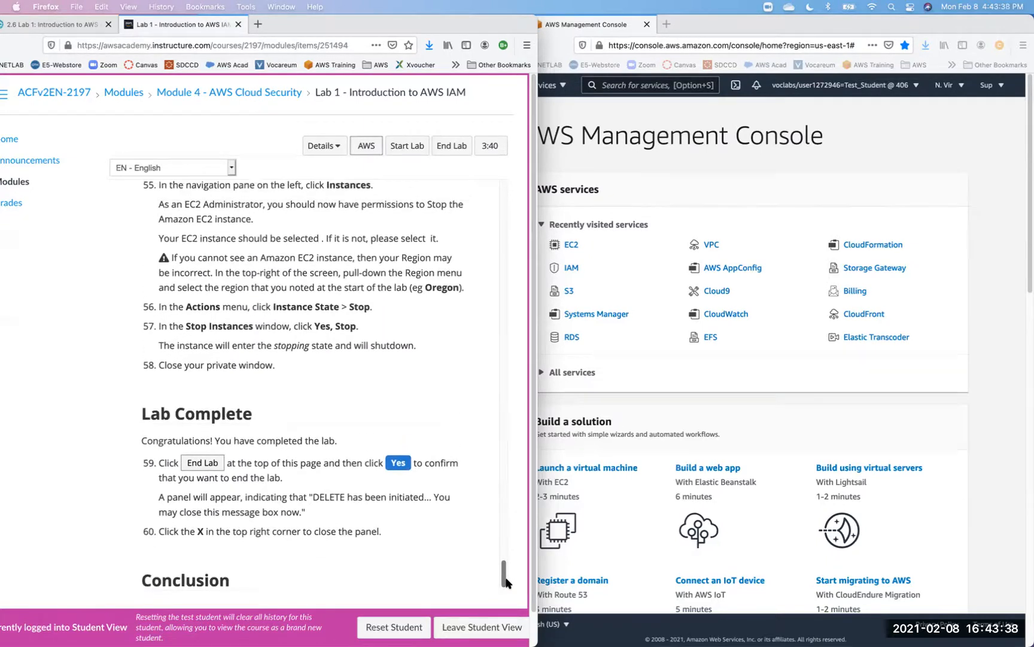
scroll(509, 591, "down", 4)
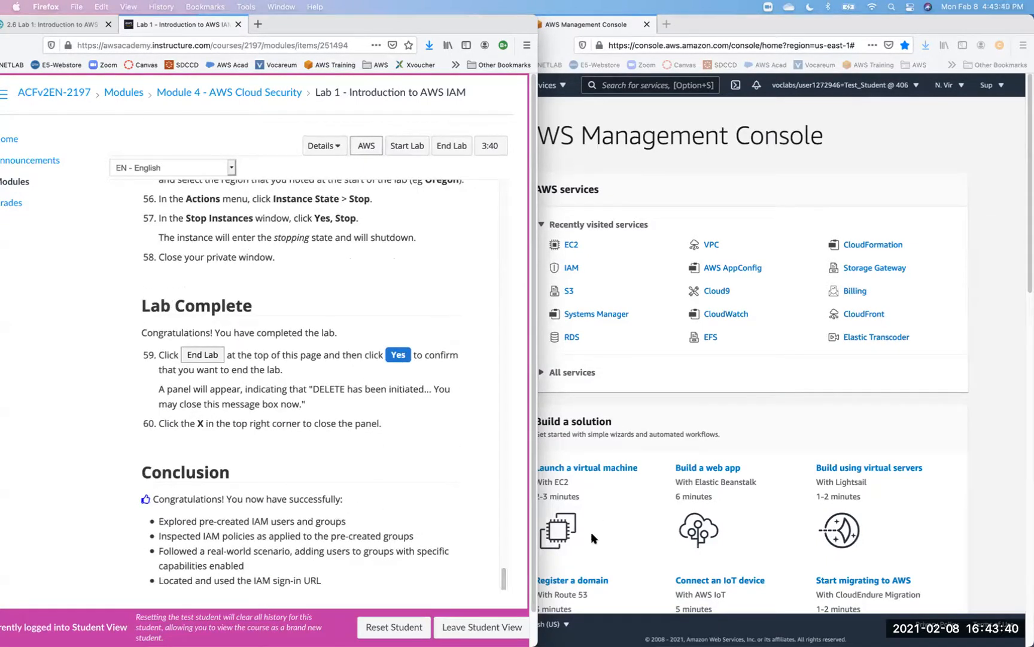
Go back to the instructions for adding user-3 to the EC2-Admin group and checking the number of users per group.
scroll(495, 499, "up", 20)
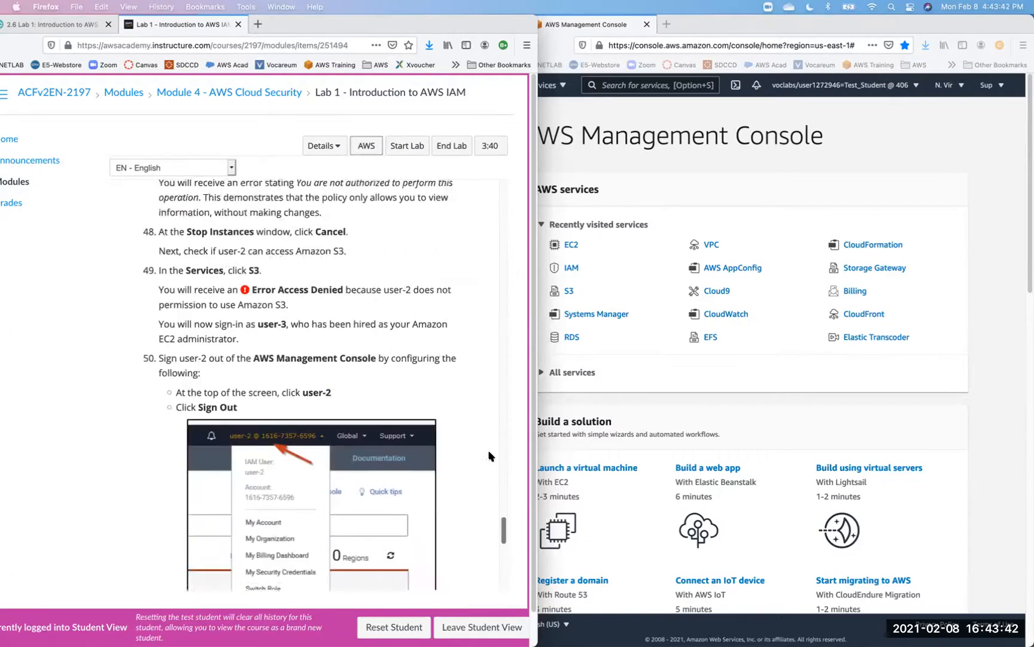
scroll(483, 403, "up", 10)
scroll(485, 410, "down", 2)
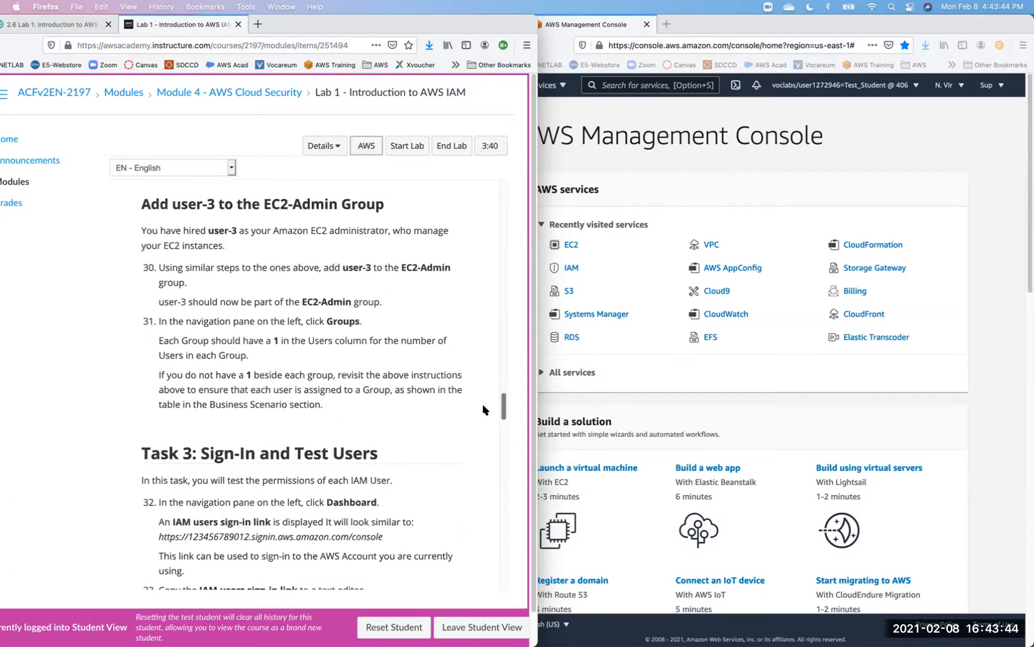
scroll(482, 401, "up", 2)
scroll(482, 400, "down", 3)
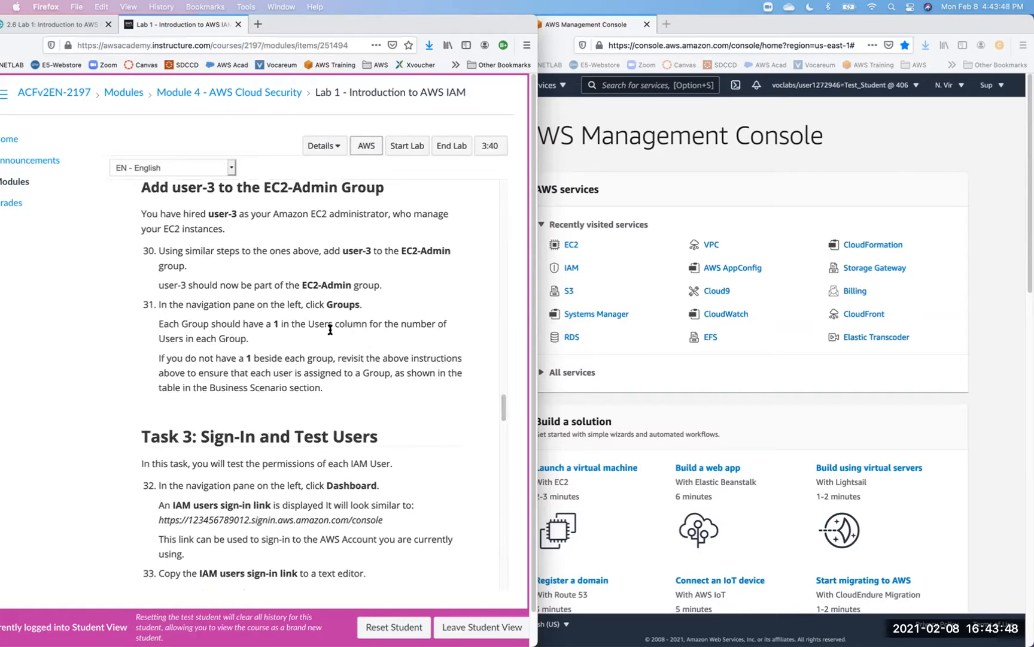
Return to the 2.6 Lab 1 assignment page and review the Deliverables section with its Figure 1 example.
left_click(51, 24)
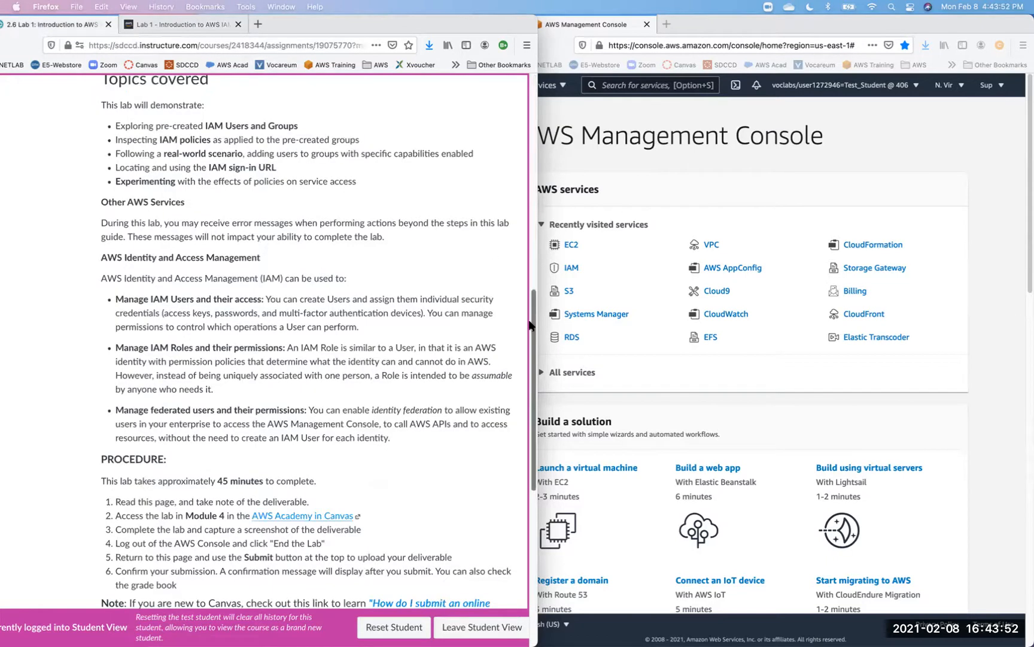
left_click_drag(530, 325, 498, 490)
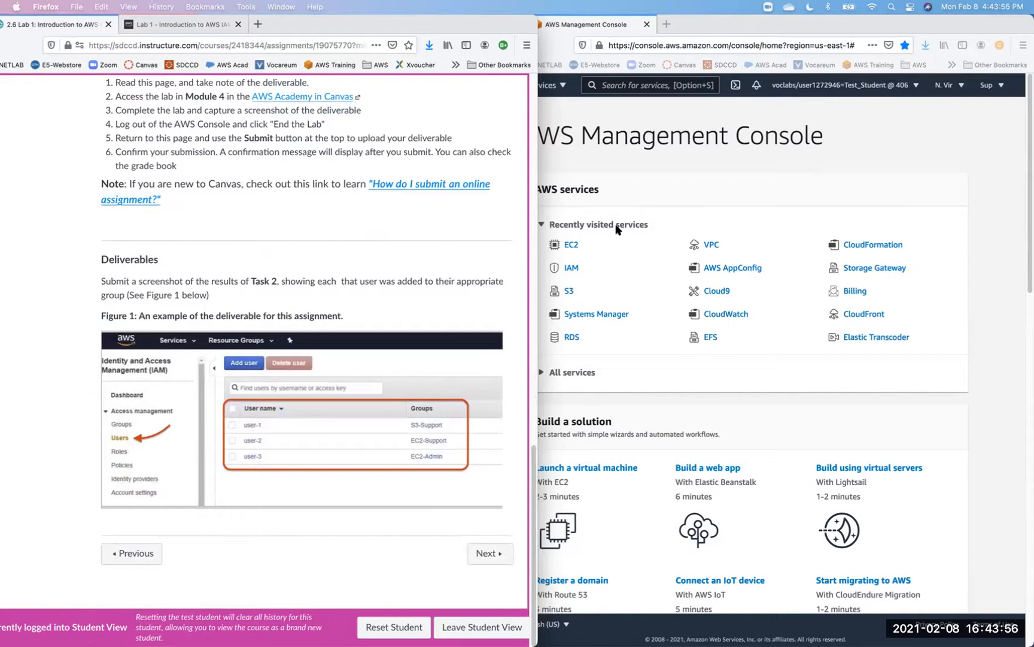
Open the Users list in the IAM console and compare it with the Figure 1 example on the assignment page.
left_click(679, 188)
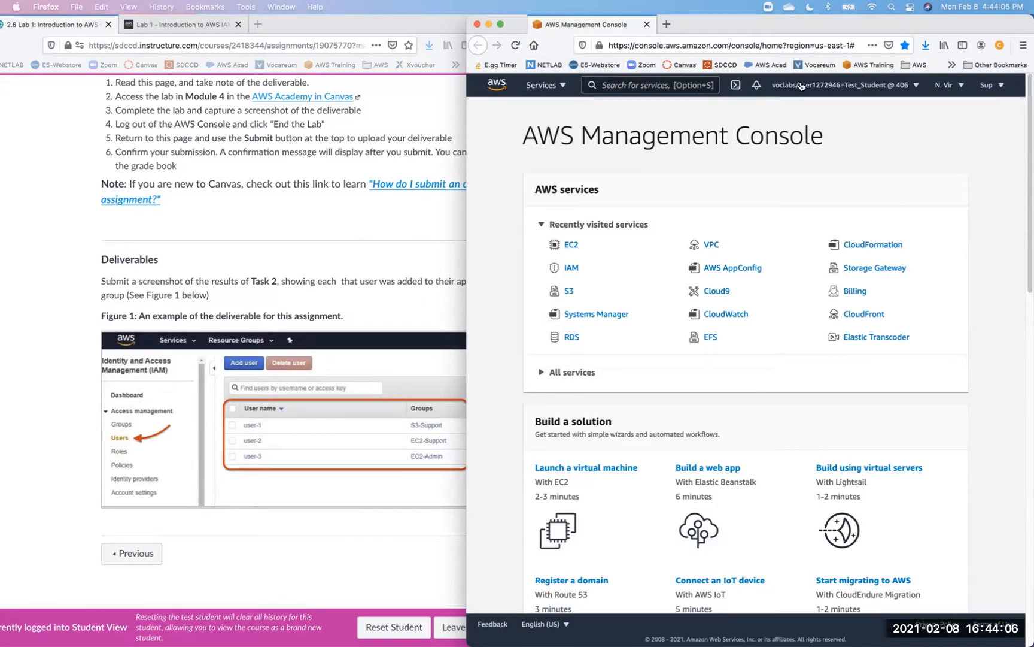
left_click(570, 266)
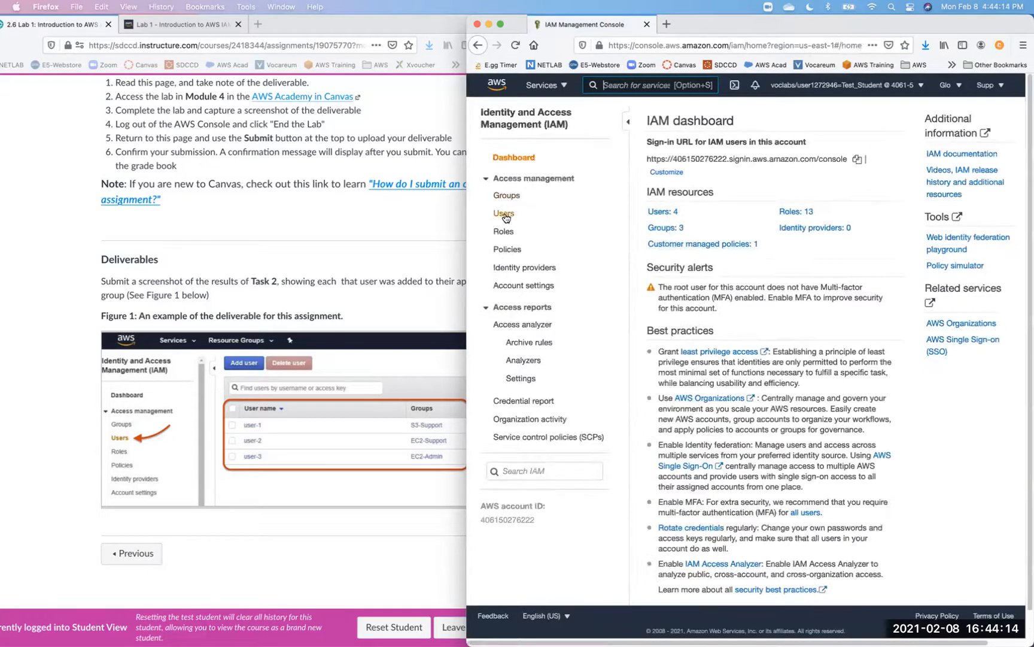
left_click(504, 214)
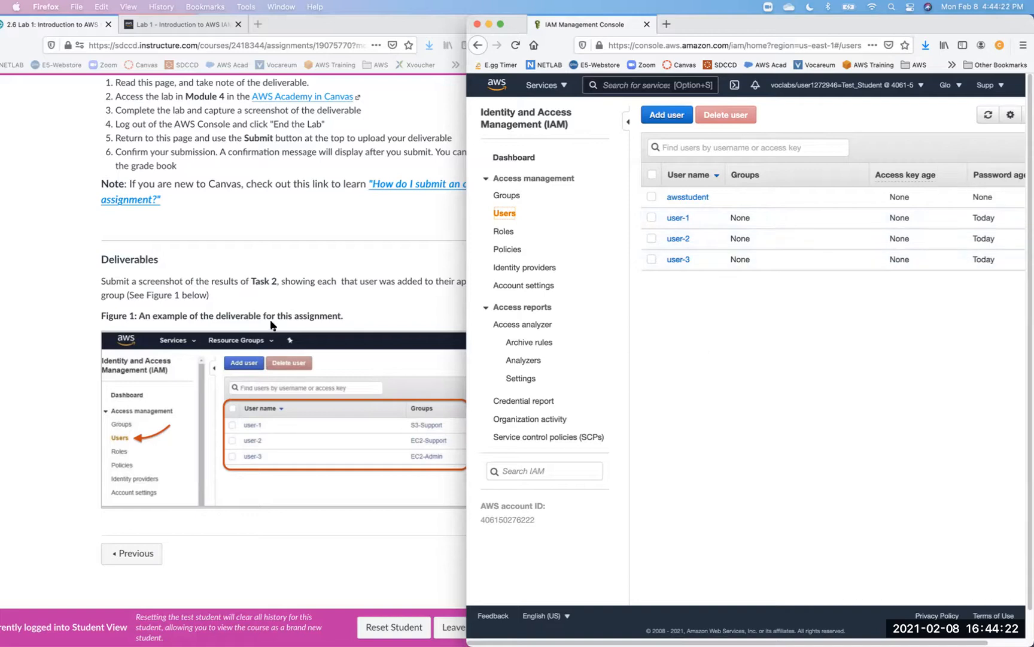
left_click(220, 421)
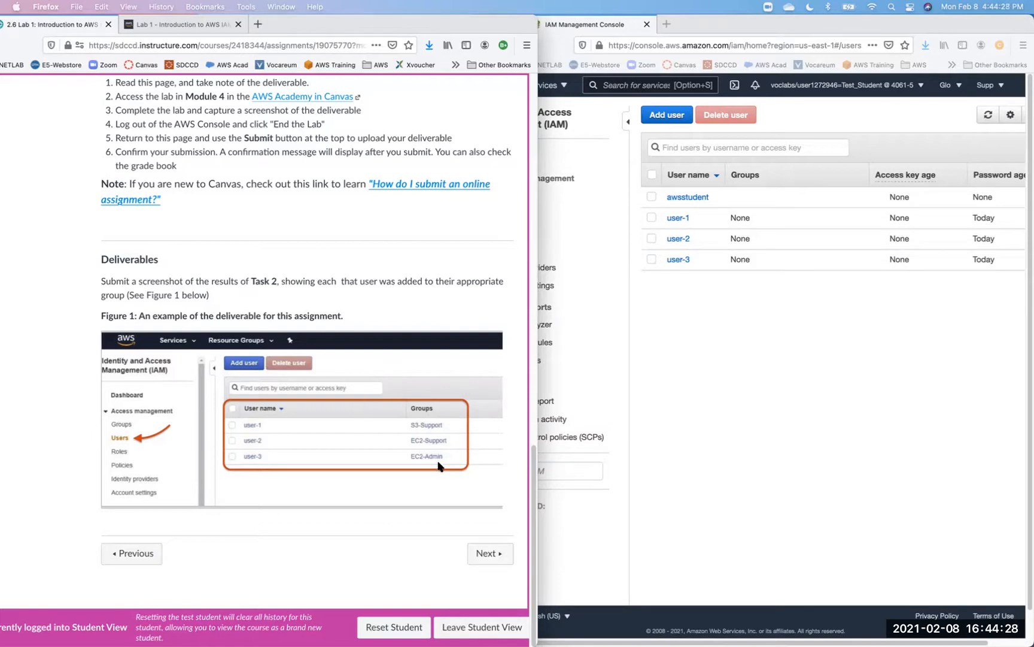
left_click(728, 405)
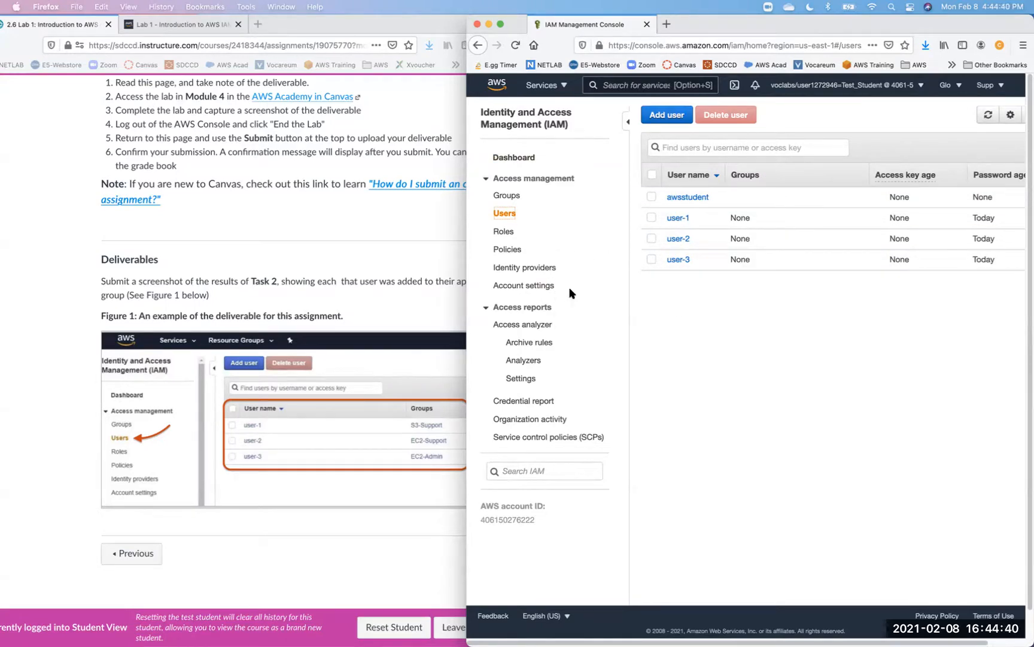
Capture the IAM Users list region with the browser's screenshot tool, download it, and open the saved PNG.
left_click(868, 45)
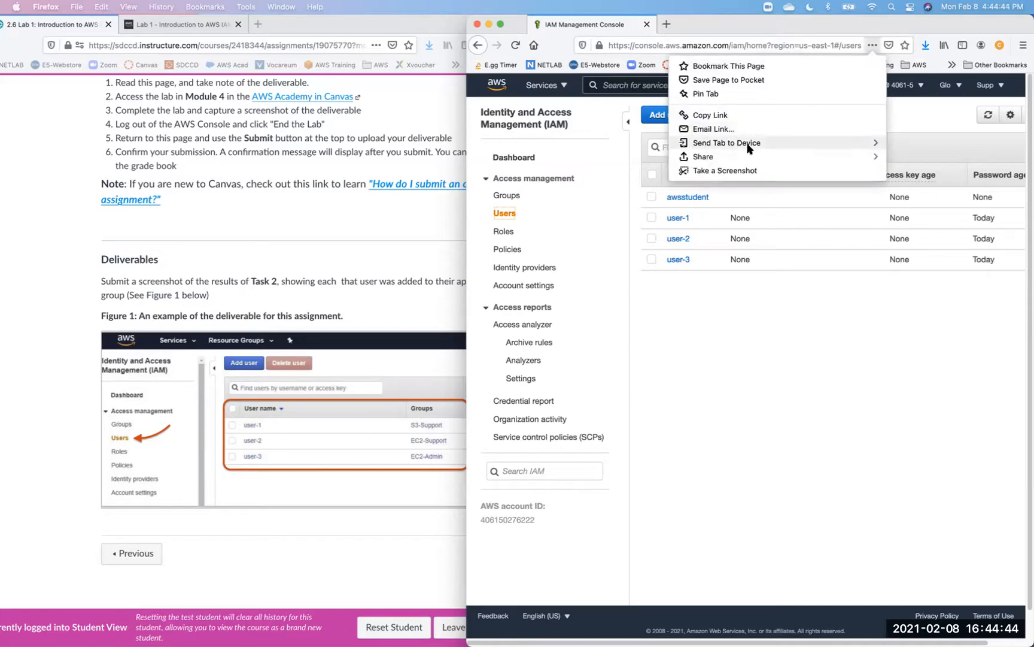
left_click(743, 170)
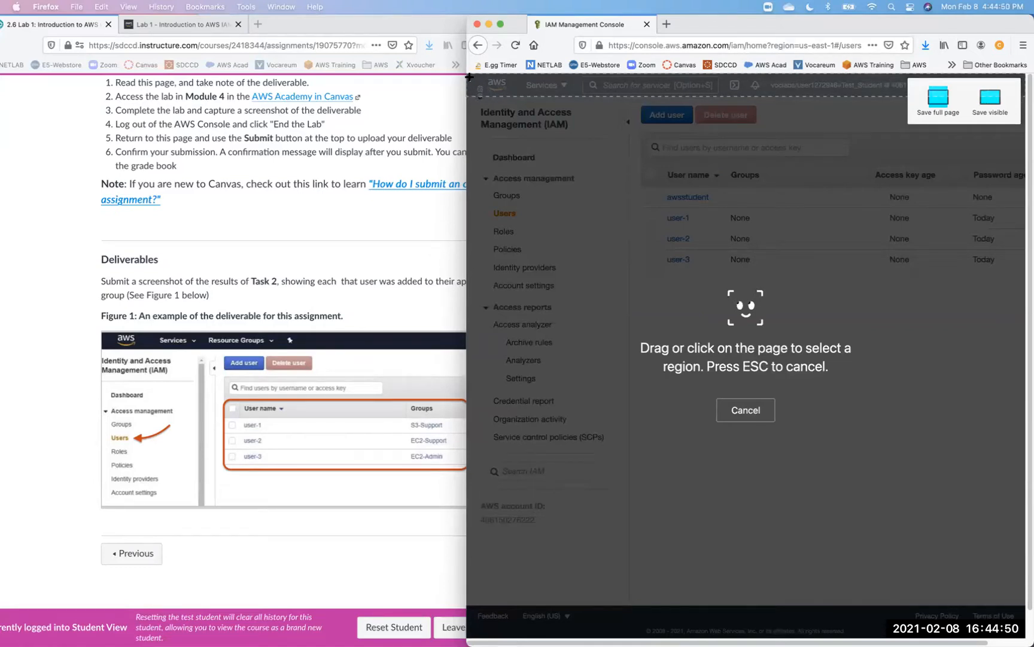
left_click_drag(469, 76, 1017, 284)
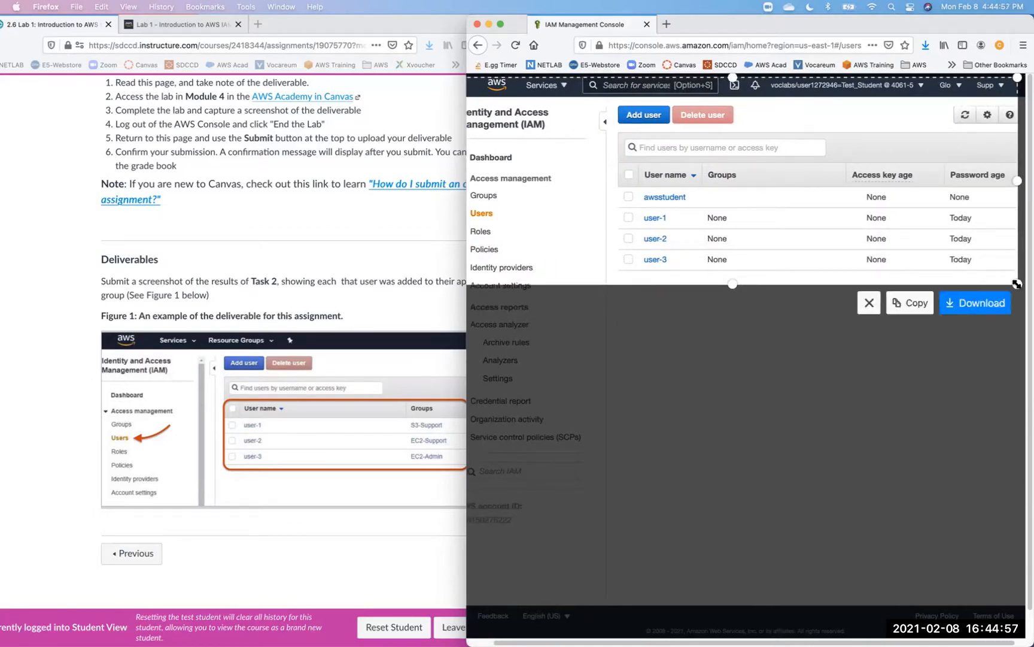
left_click(974, 302)
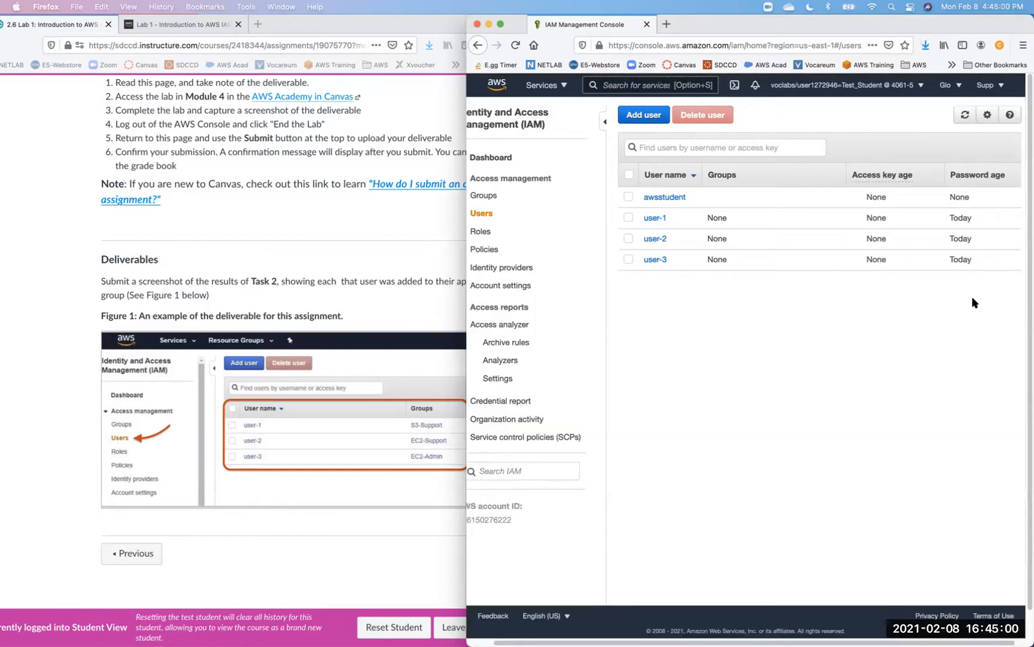
left_click(927, 47)
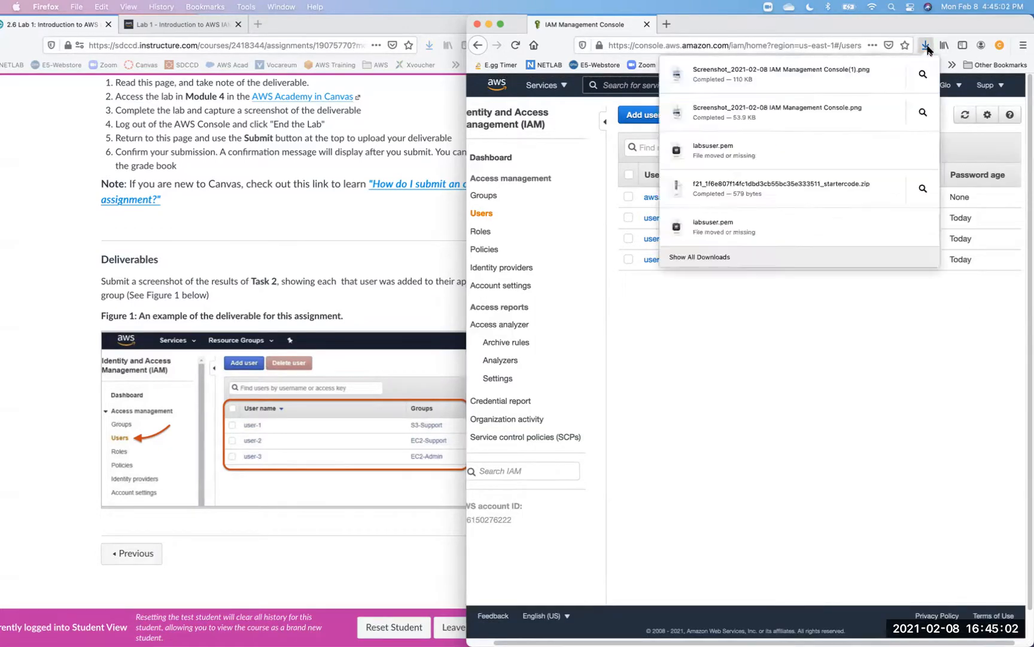
left_click(736, 73)
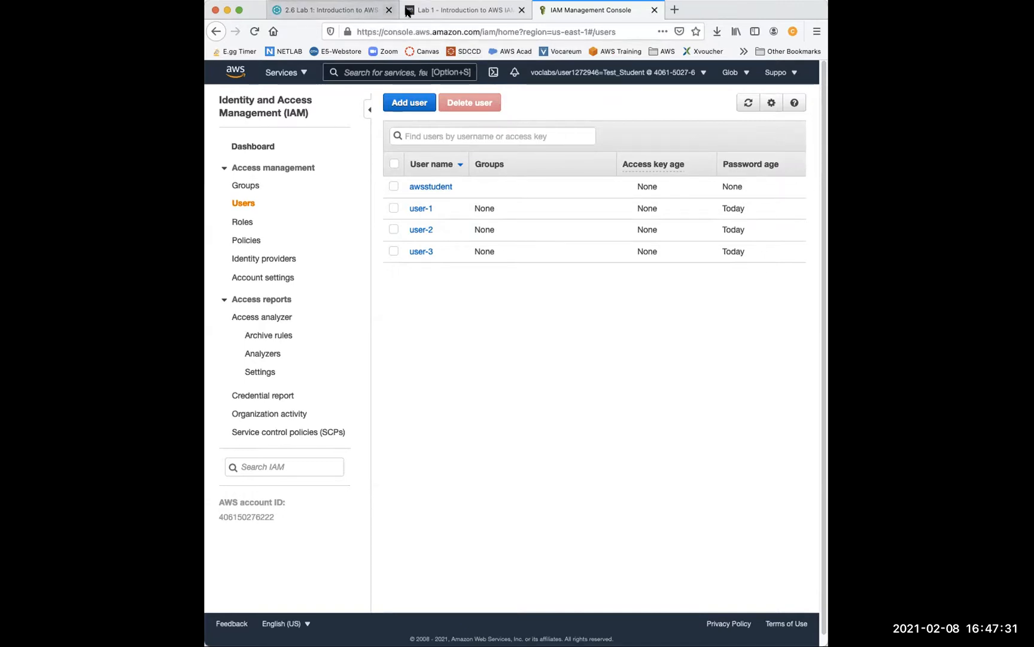
Check the Lab Complete instructions on the AWS Academy lab page and sign out of the AWS Management Console.
left_click(431, 11)
left_click_drag(792, 405, 796, 585)
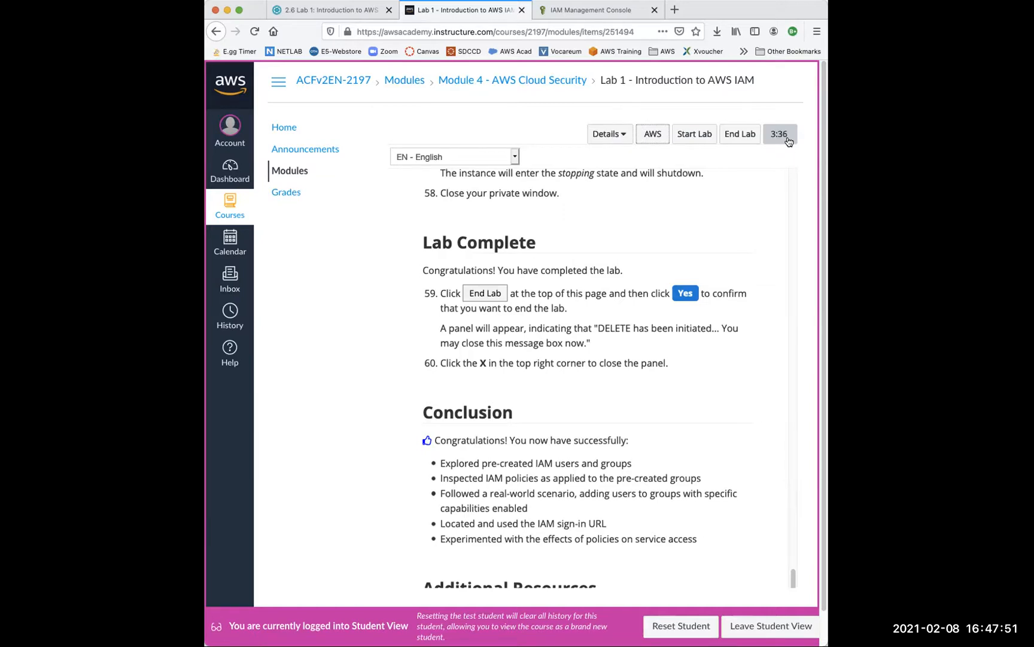
left_click(591, 11)
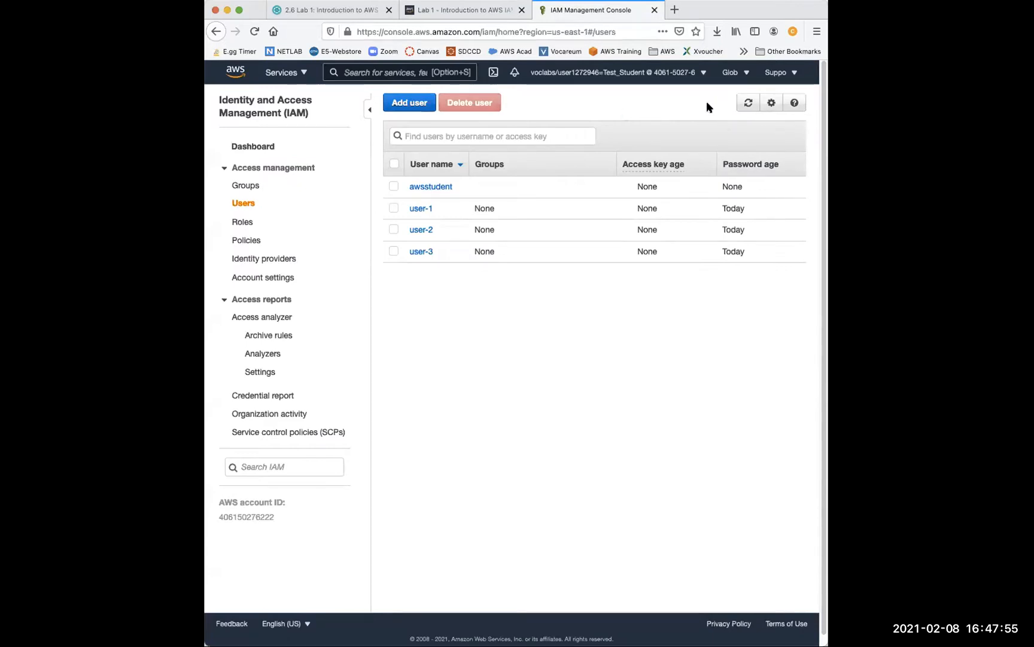
left_click(700, 73)
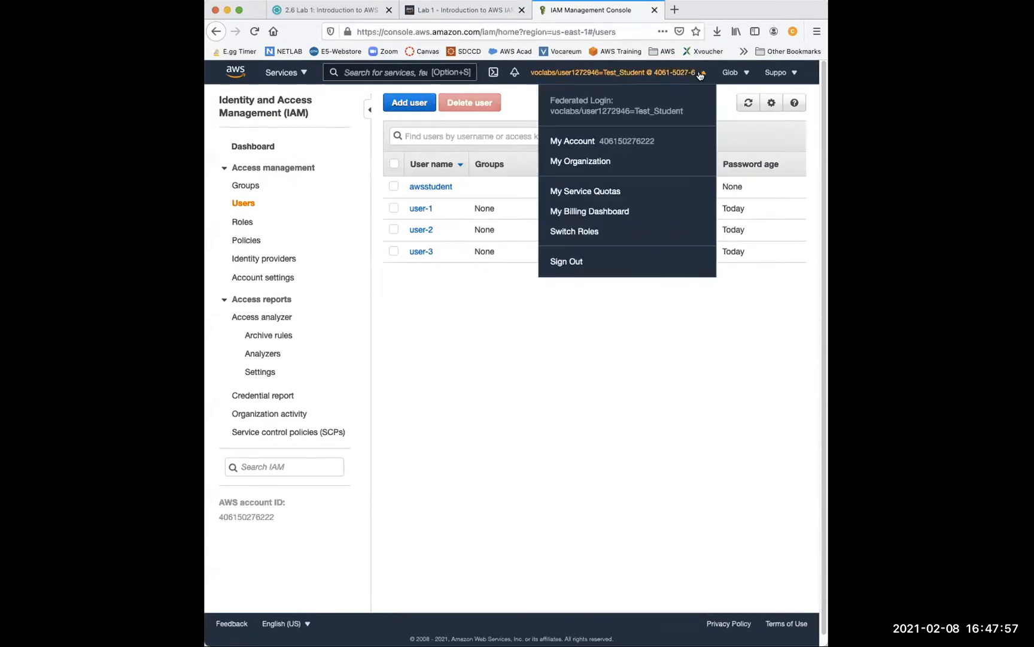
left_click(561, 263)
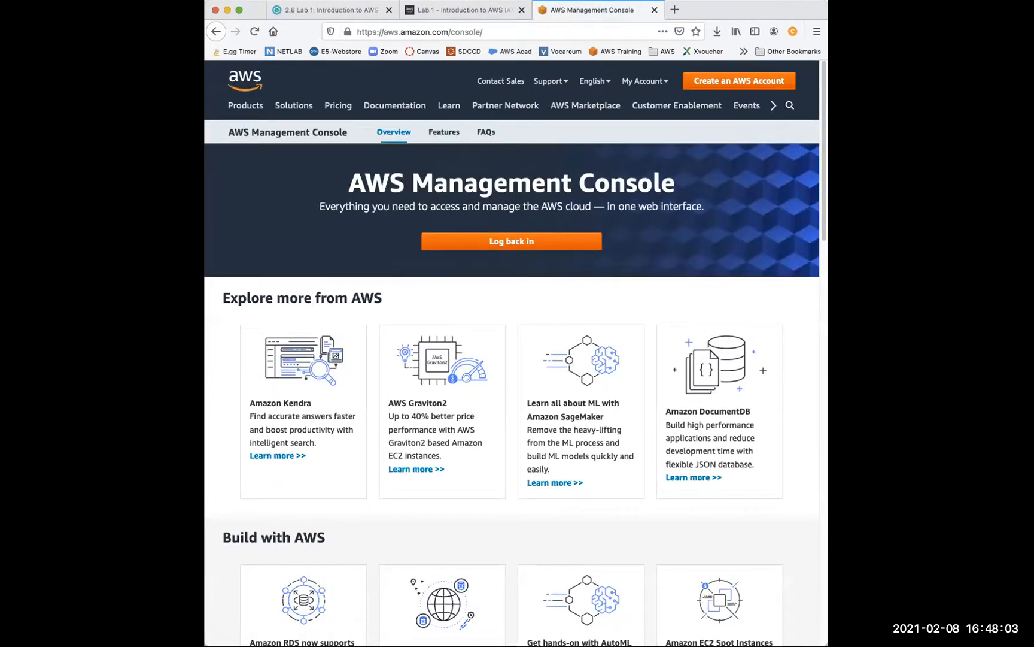
End the lab on the AWS Academy page, confirm it, and close the End Lab message.
left_click(480, 13)
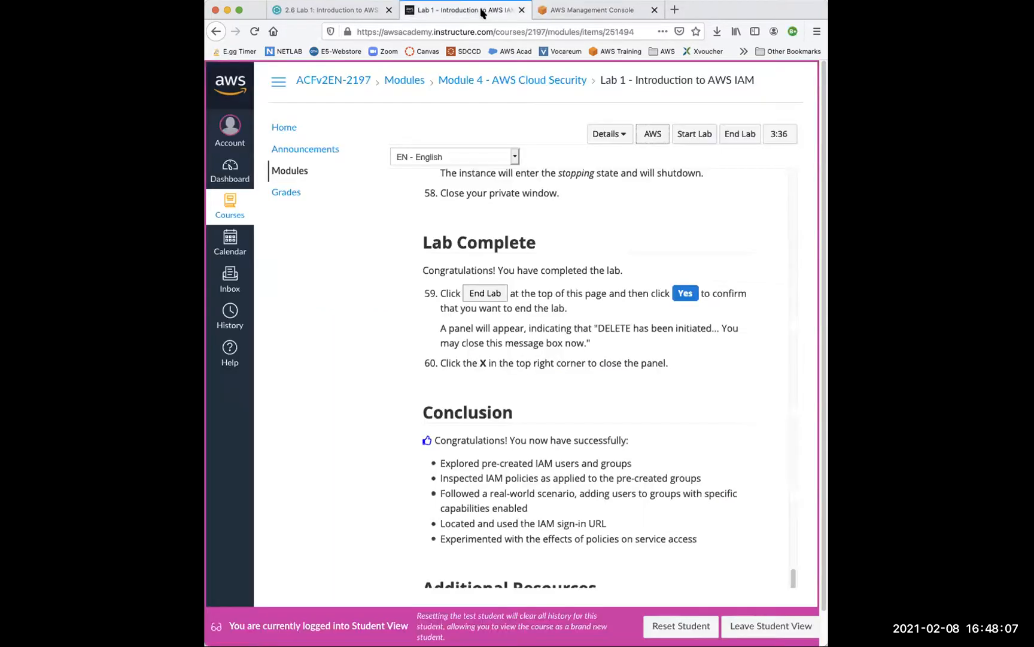
left_click(738, 136)
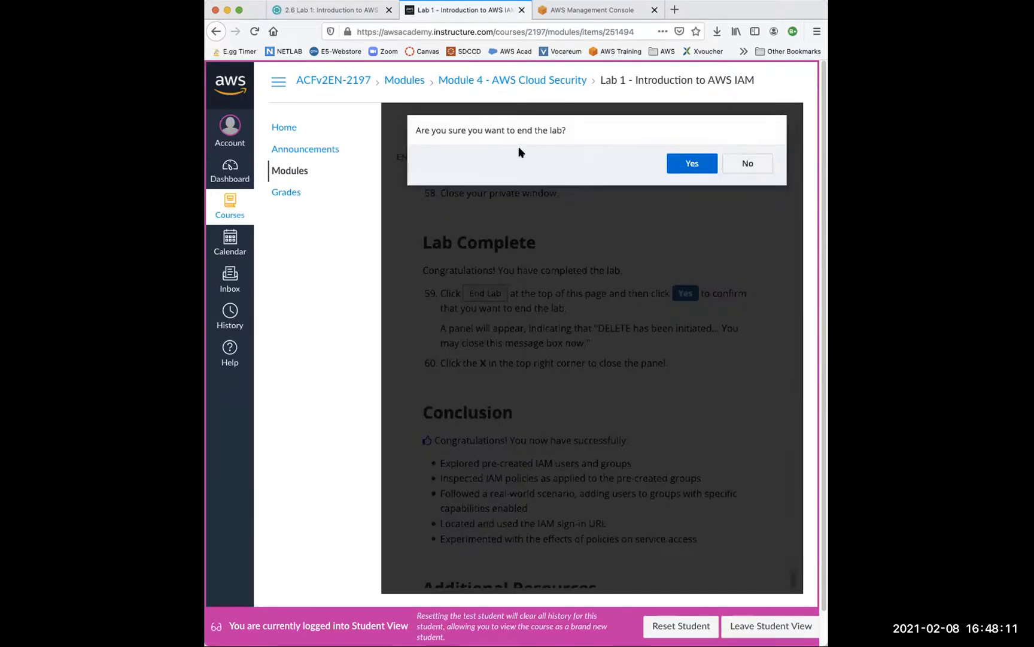
left_click(684, 165)
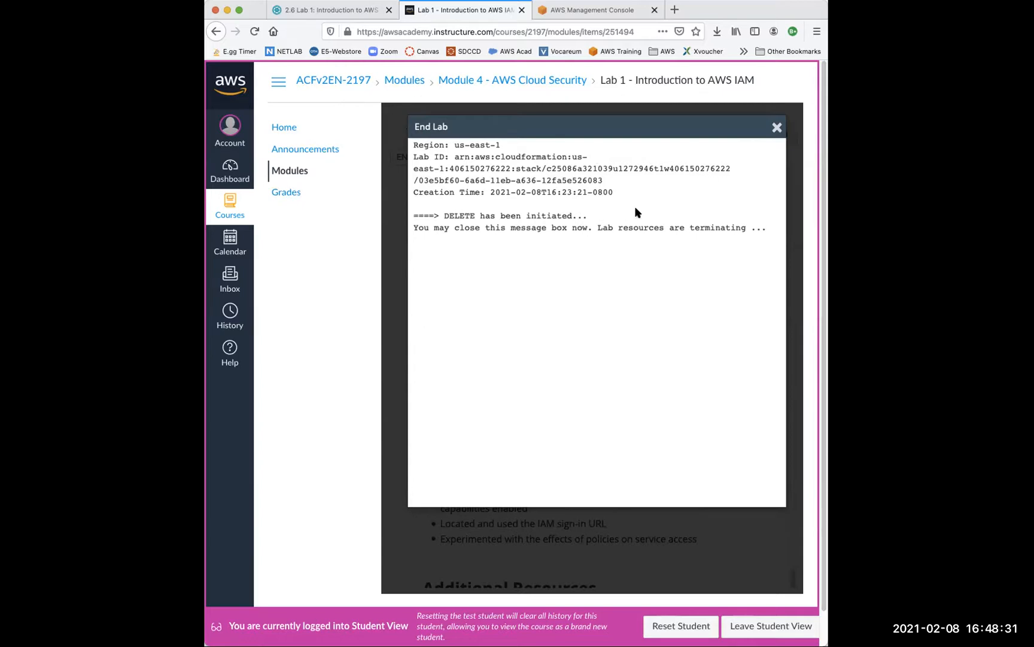
left_click(776, 127)
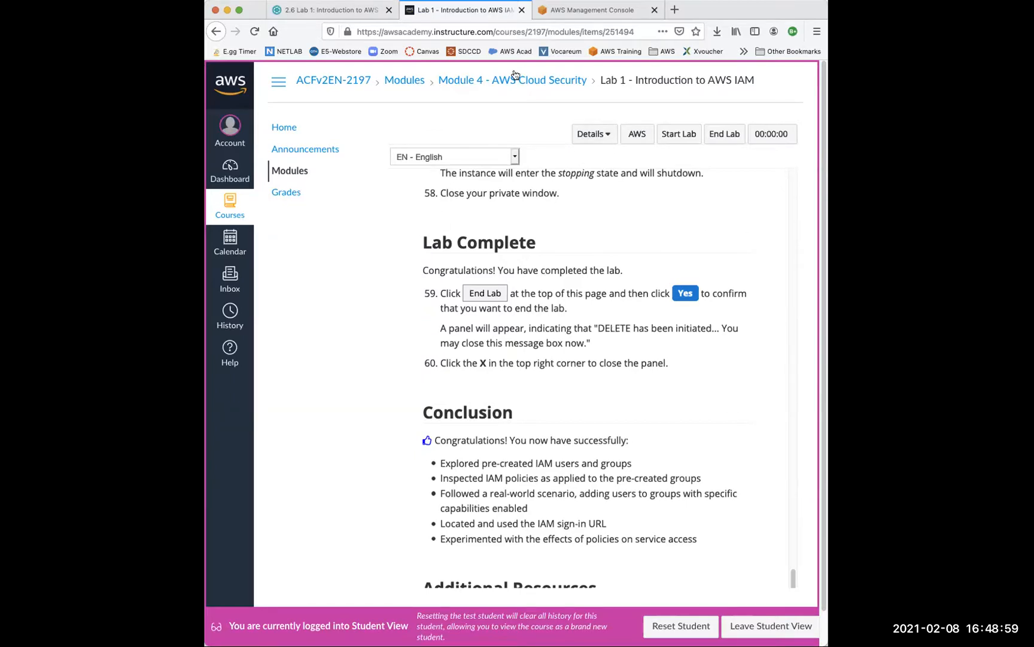
Submit Screenshot_2021-02-08 IAM Management Console(1).png from Downloads as the file upload for the 2.6 Lab 1 assignment.
left_click(338, 13)
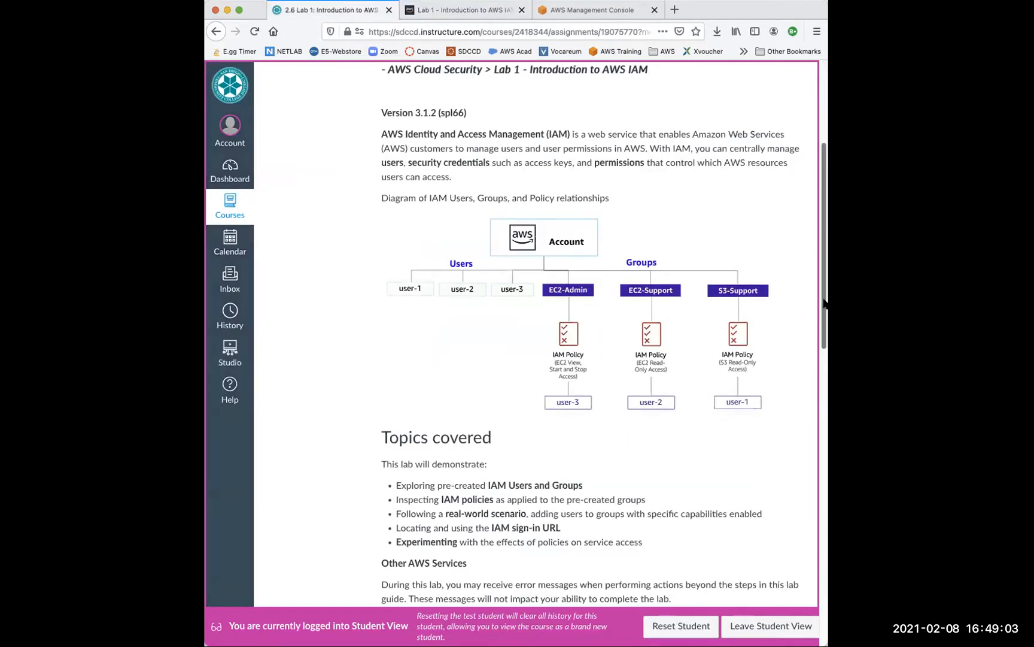
scroll(824, 409, "down", 10)
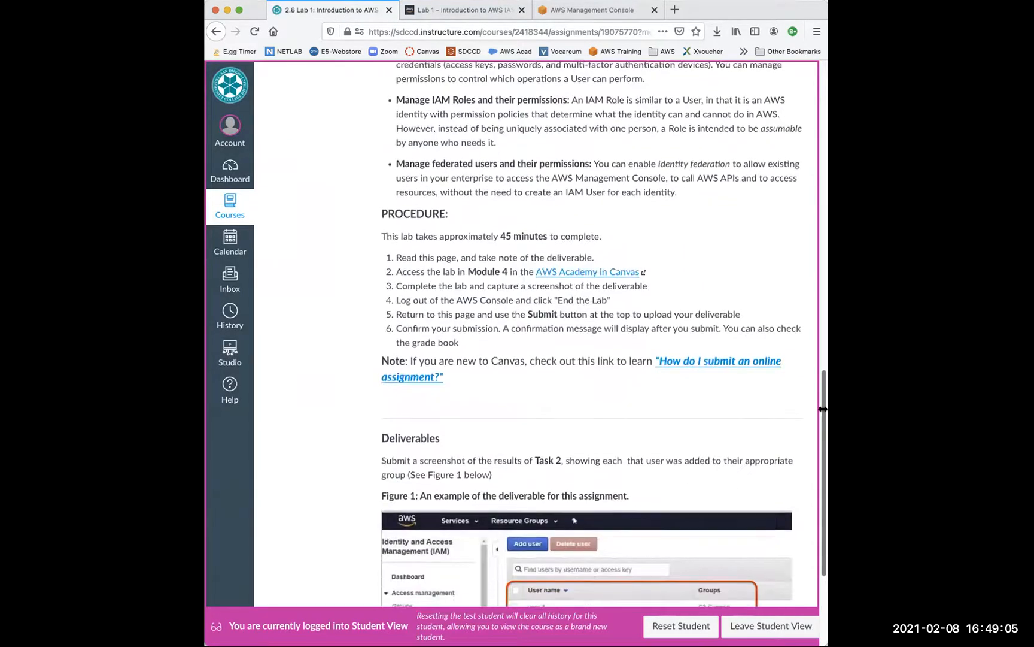
scroll(824, 409, "down", 4)
scroll(824, 408, "up", 4)
scroll(824, 409, "up", 15)
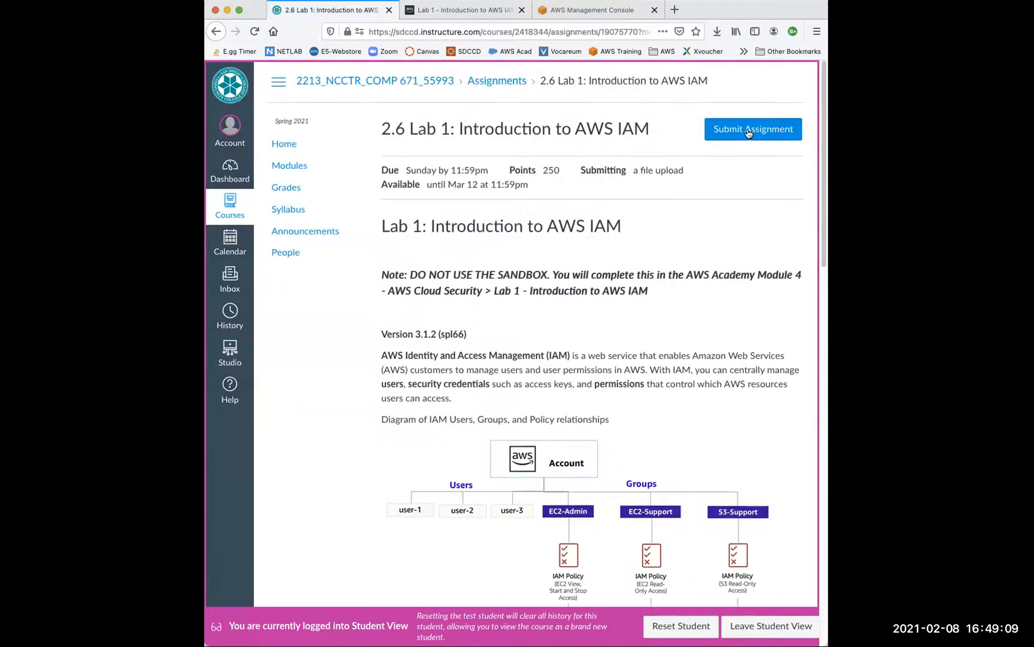
left_click(749, 130)
left_click(456, 412)
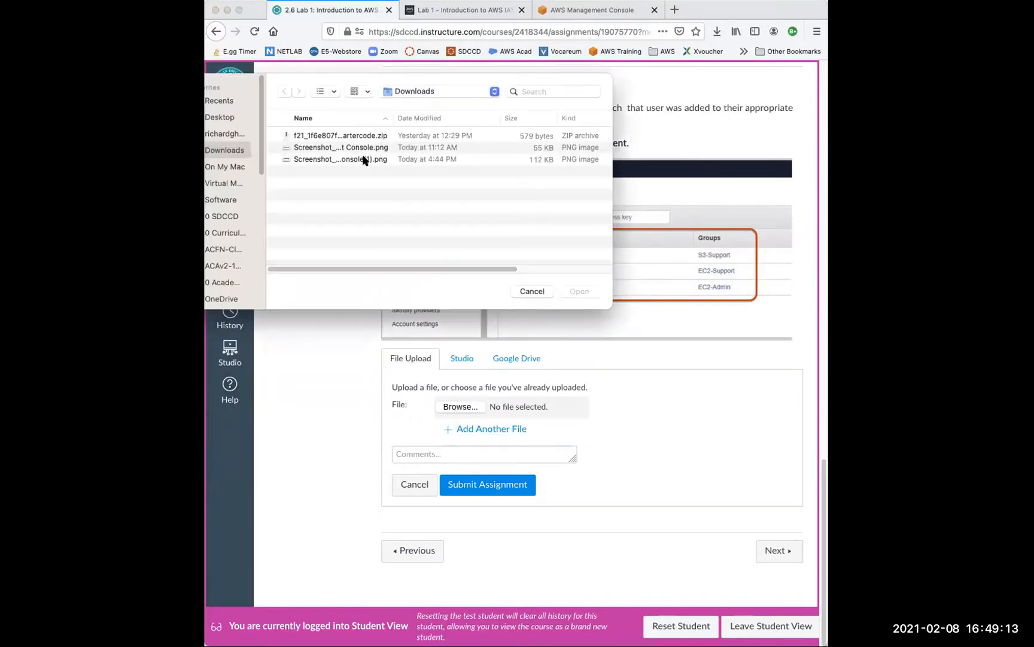
left_click(382, 159)
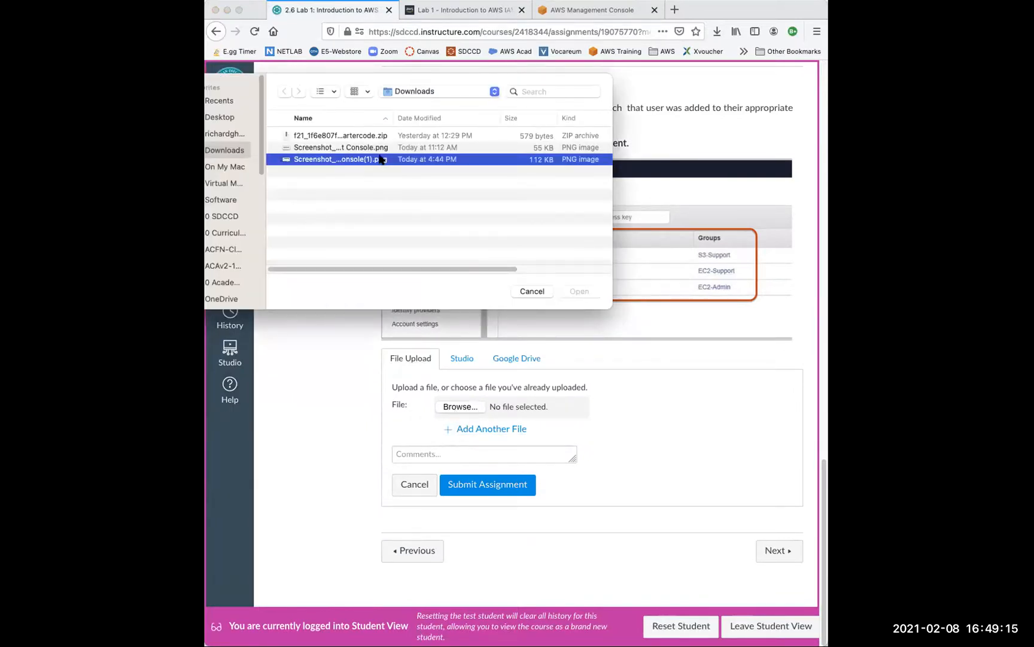
left_click(580, 291)
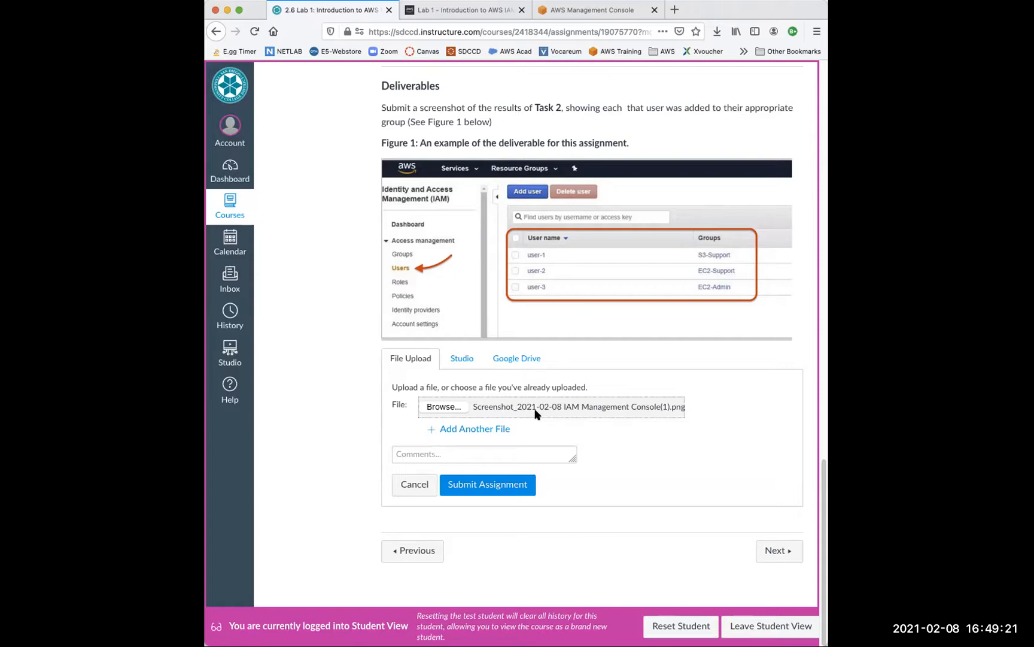
left_click(475, 485)
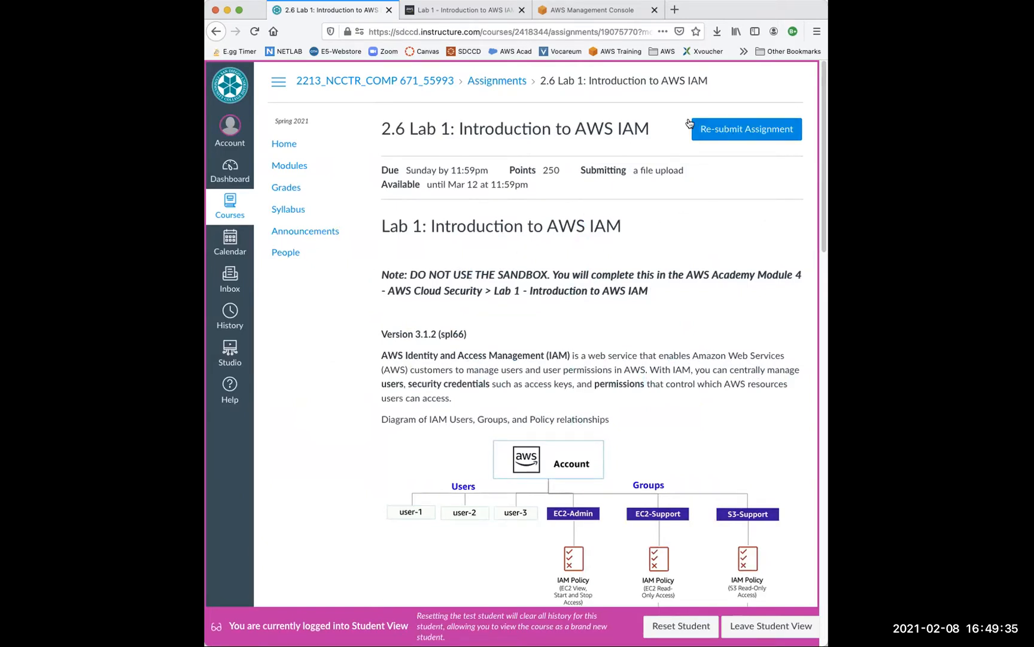
Check the course grades for the 2.6 Lab 1: Introduction to AWS IAM submission and open its submission details.
left_click(298, 186)
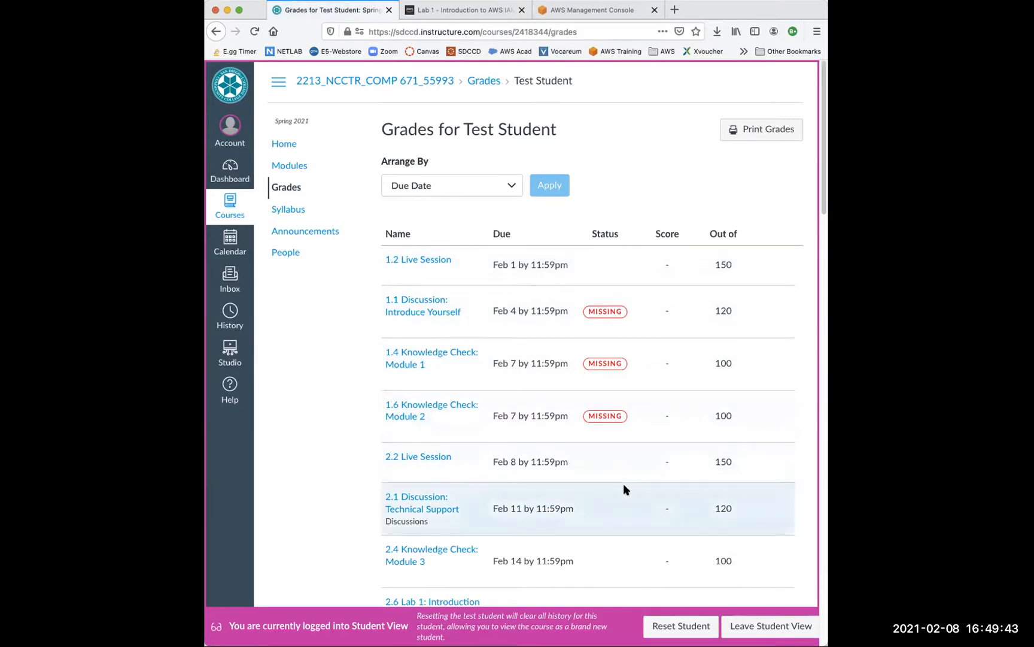
scroll(623, 489, "down", 4)
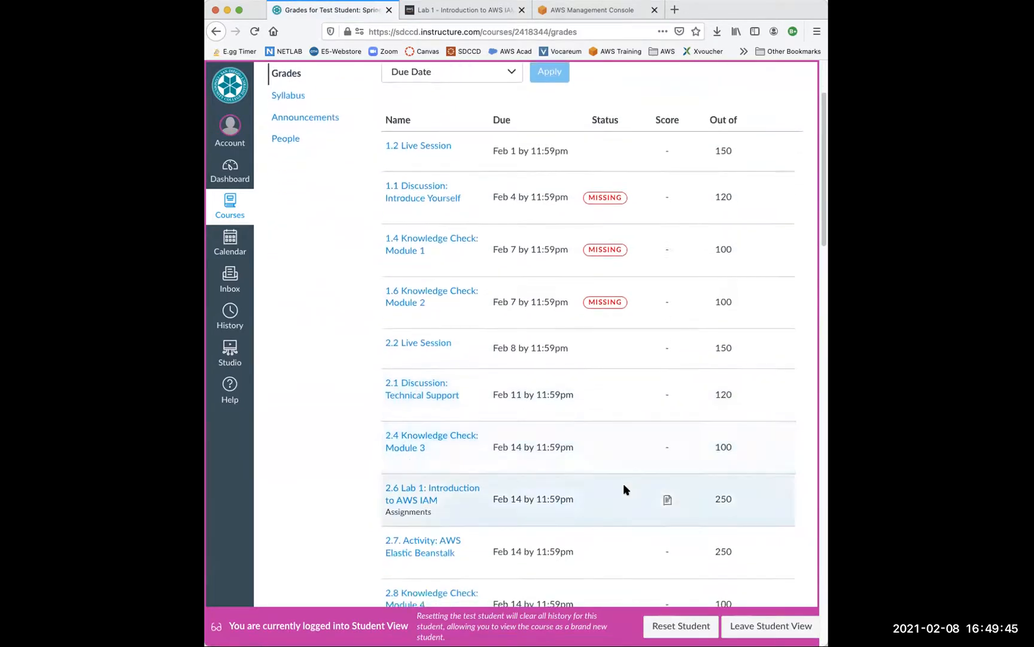
scroll(623, 489, "down", 3)
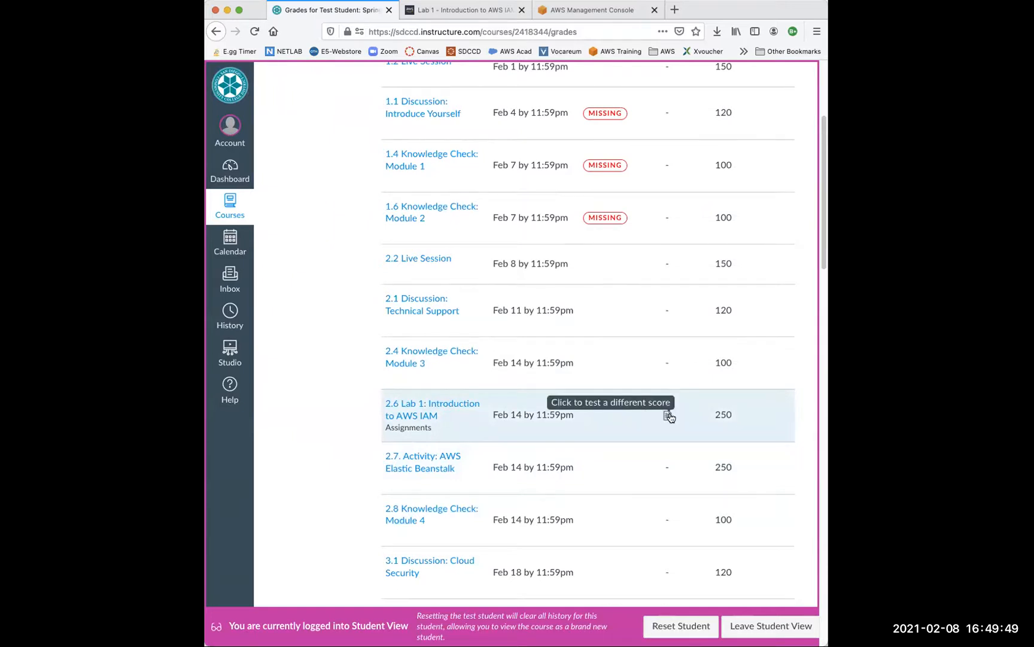
left_click(669, 416)
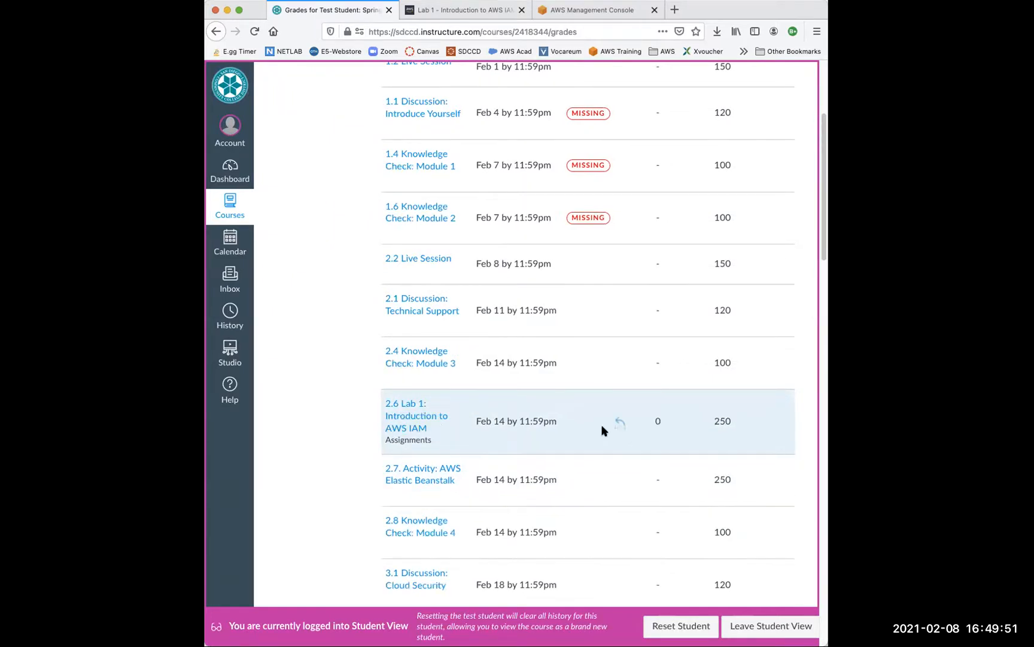
left_click(417, 419)
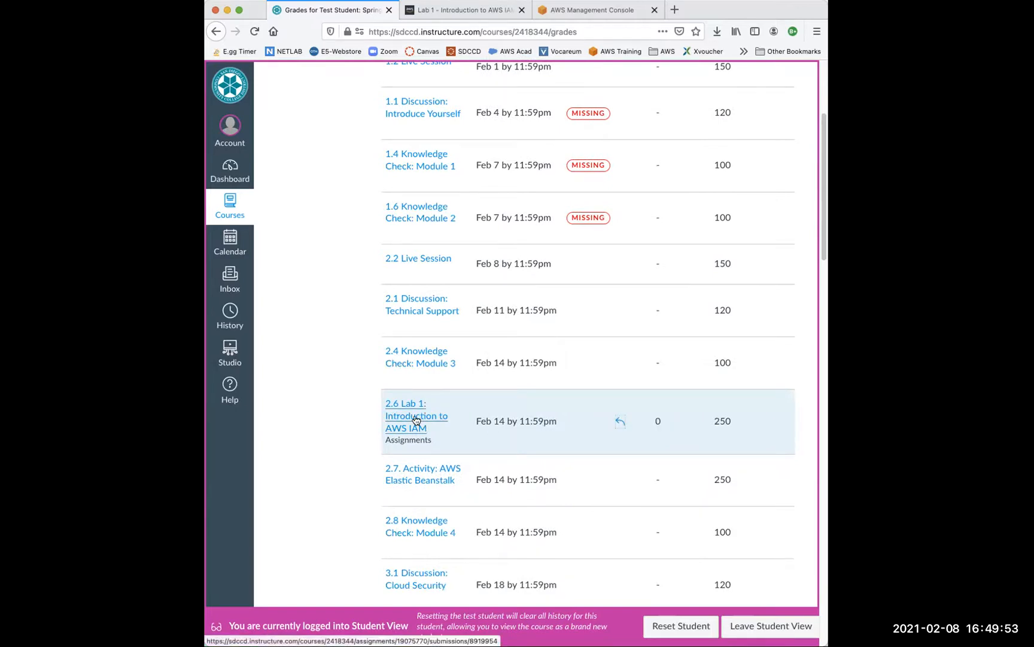